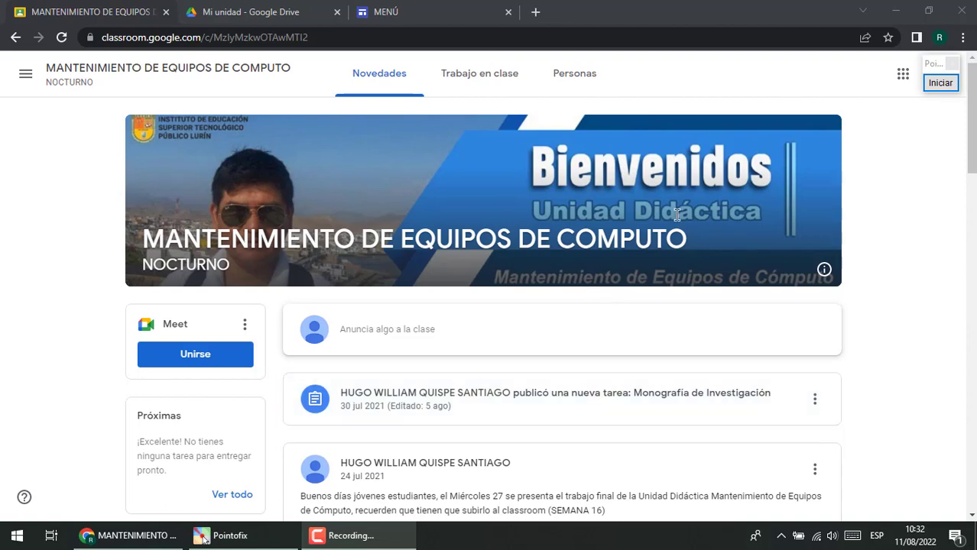
- Look over the Mi unidad files in Google Drive and the Proteus 8.0 site page from its banner to the Índice list
left_click(264, 13)
scroll(441, 297, "down", 2)
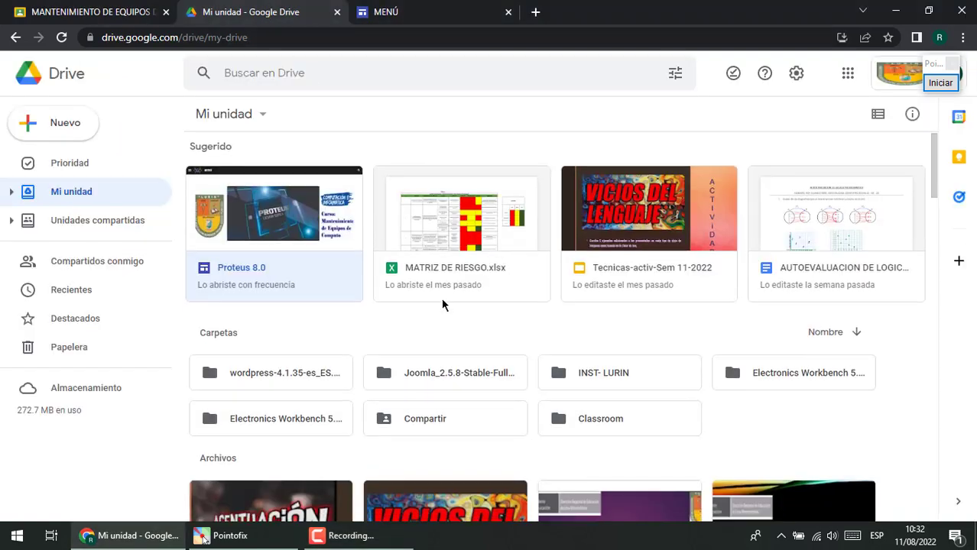
scroll(291, 281, "up", 2)
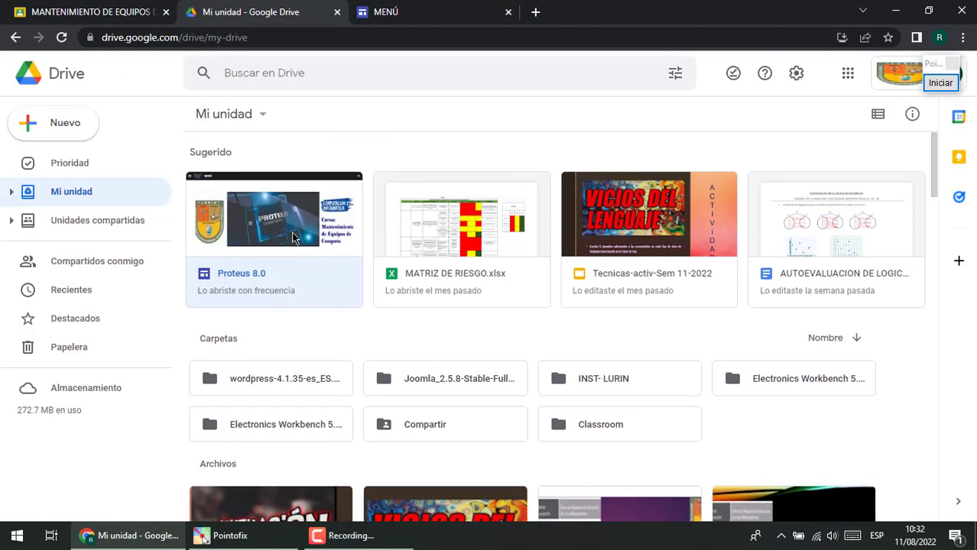
left_click(442, 12)
scroll(515, 300, "down", 2)
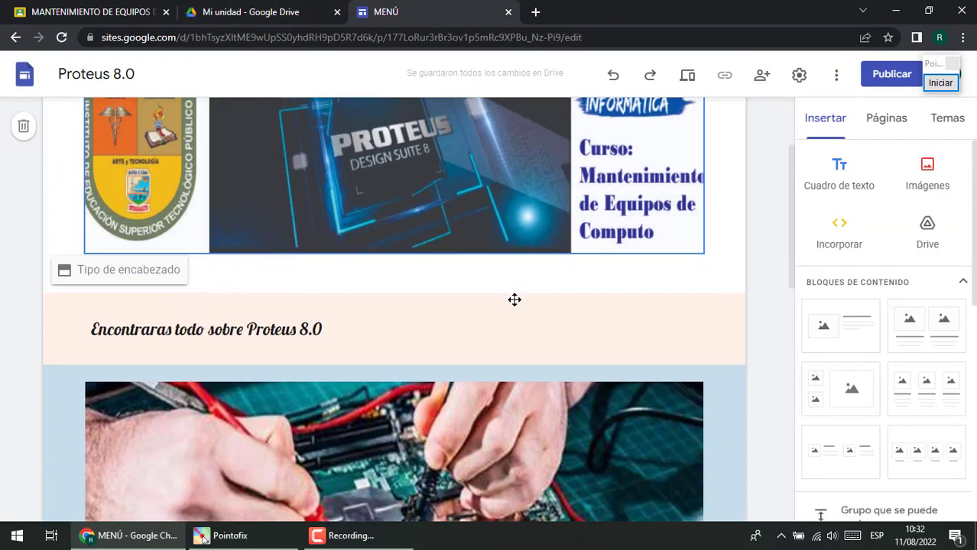
scroll(514, 300, "up", 2)
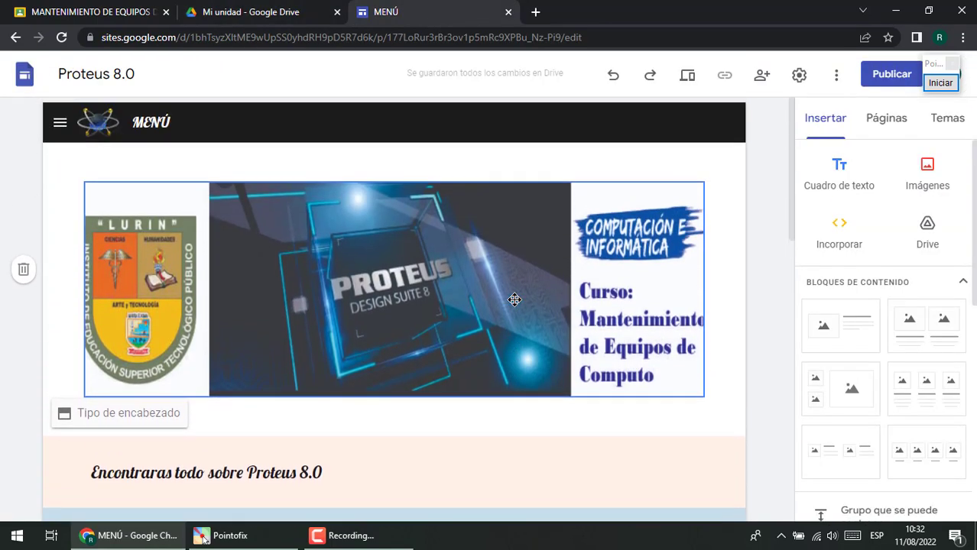
scroll(514, 300, "down", 2)
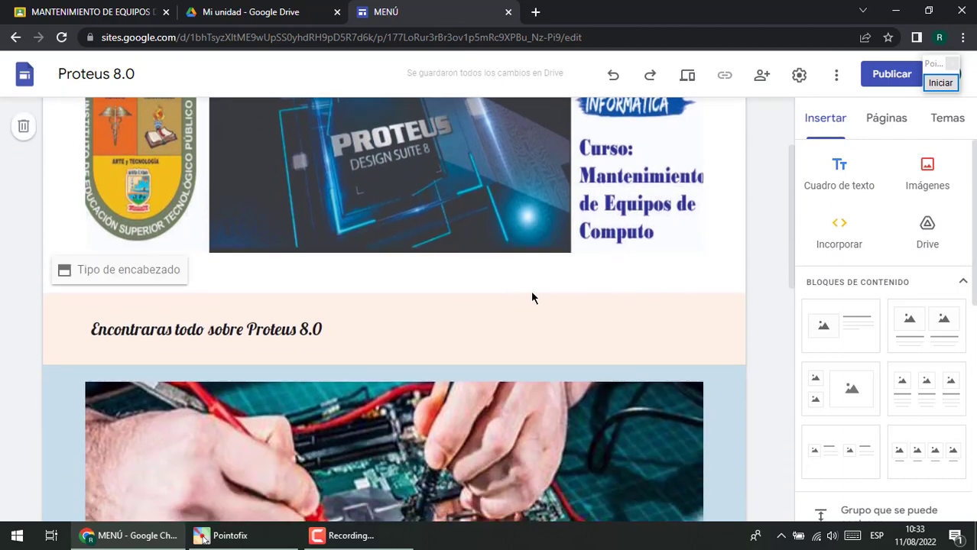
scroll(467, 332, "down", 3)
scroll(466, 334, "down", 5)
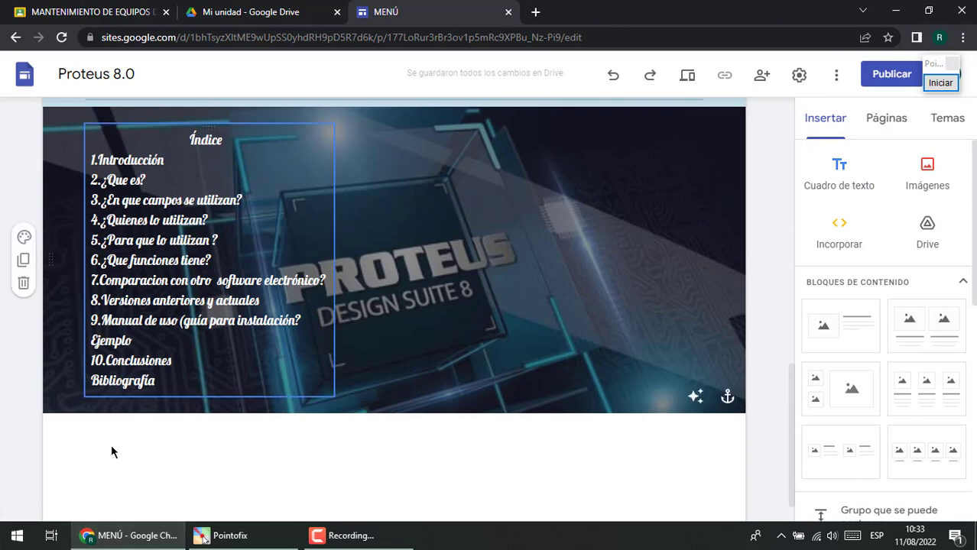
- Minimise the browser to reveal the desktop and start screen annotation in Pointofix
left_click(127, 535)
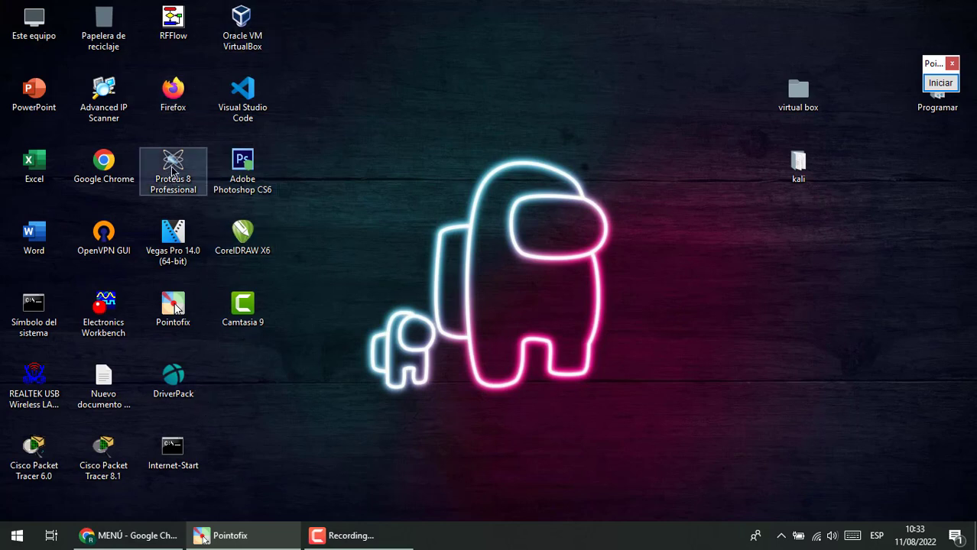
left_click(176, 166)
key("ctrl+shift+p")
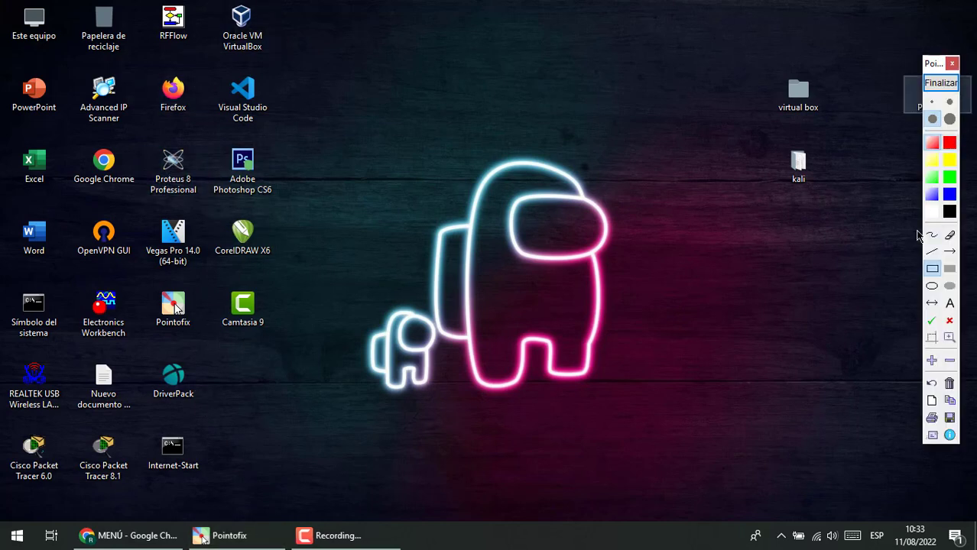
left_click_drag(142, 130, 221, 209)
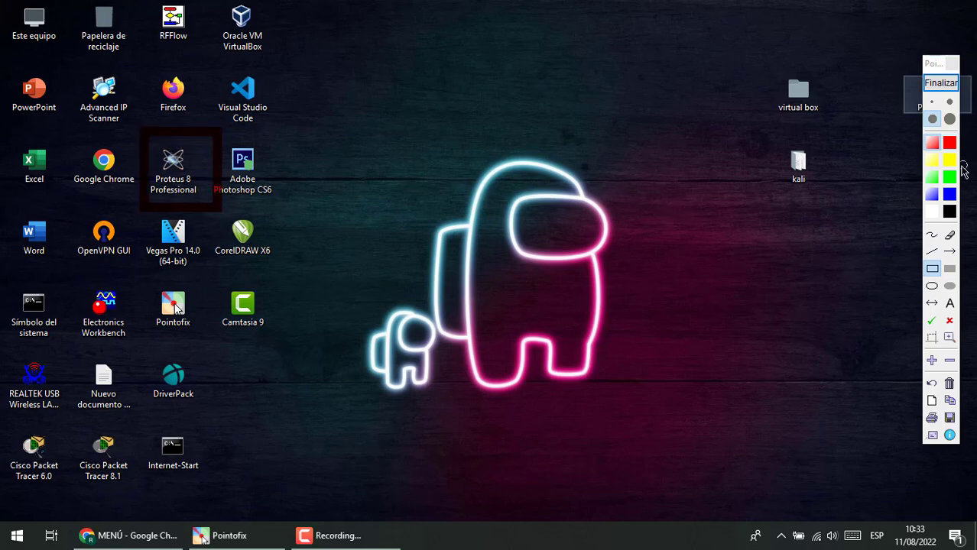
left_click(950, 148)
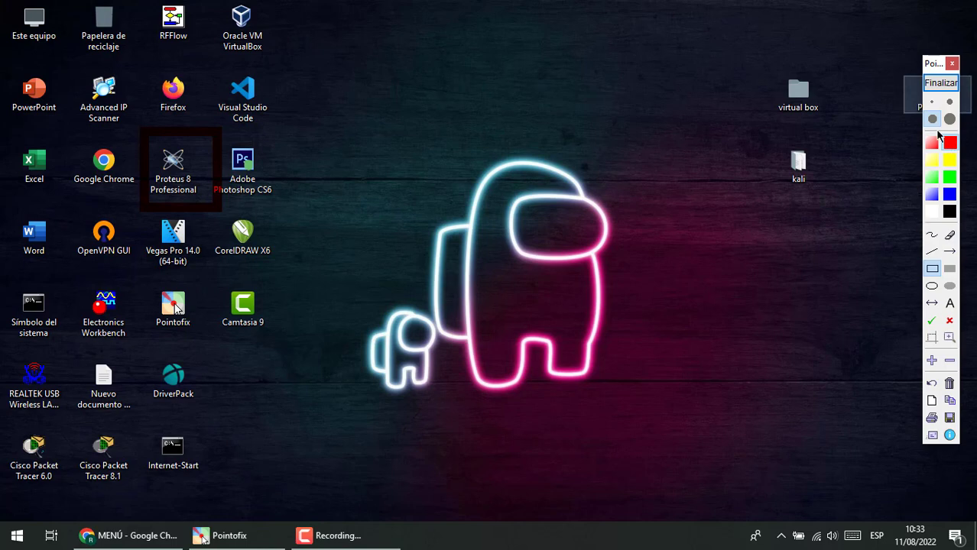
left_click(933, 121)
left_click(932, 384)
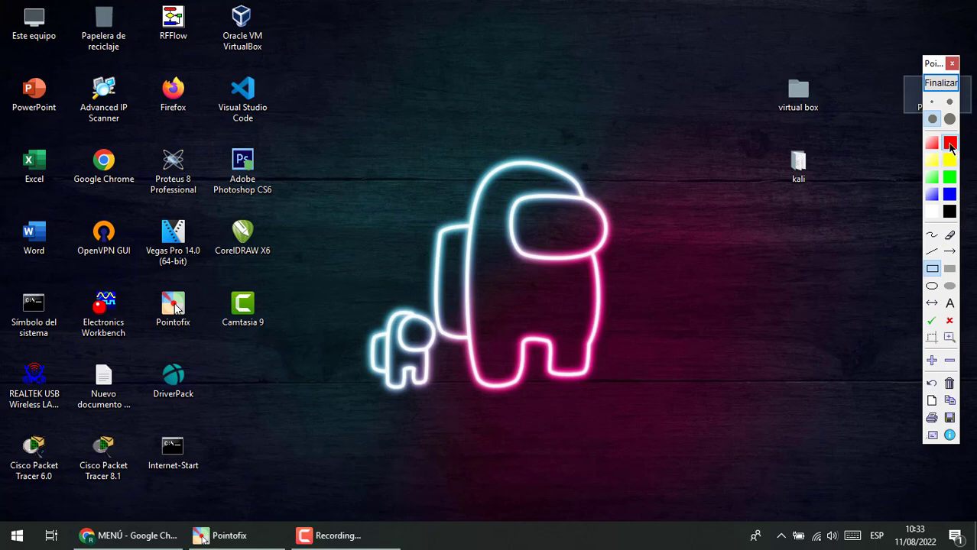
- Circle the Proteus 8 Professional desktop icon with a red ellipse, remove the mark and end the annotation
left_click(950, 144)
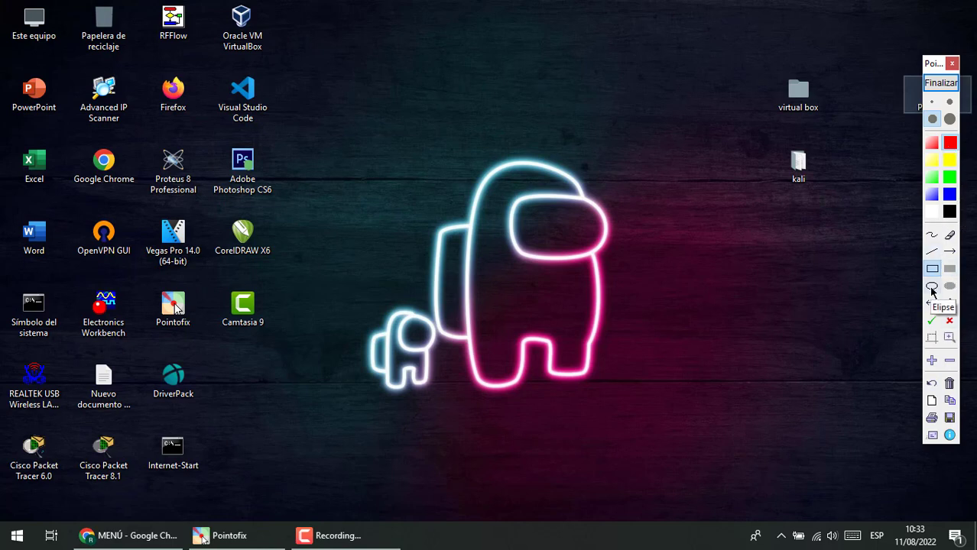
left_click(932, 287)
mouse_move(131, 143)
left_mouse_down()
mouse_move(209, 162)
mouse_move(223, 222)
left_mouse_up()
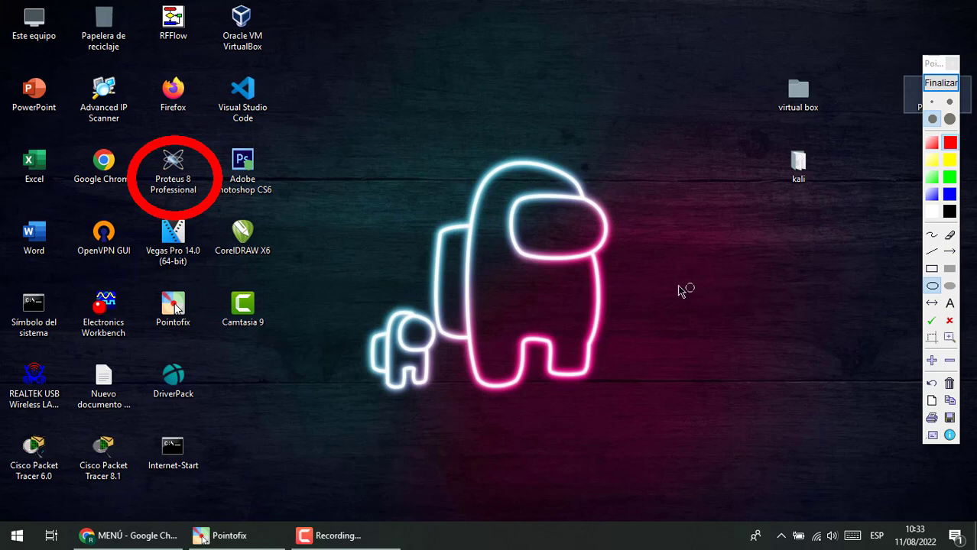
left_click(932, 385)
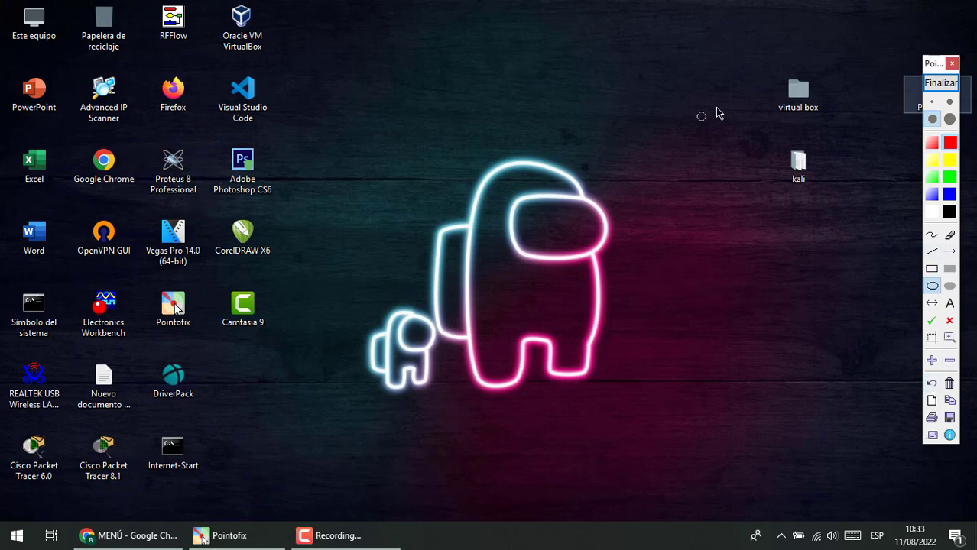
left_click(940, 83)
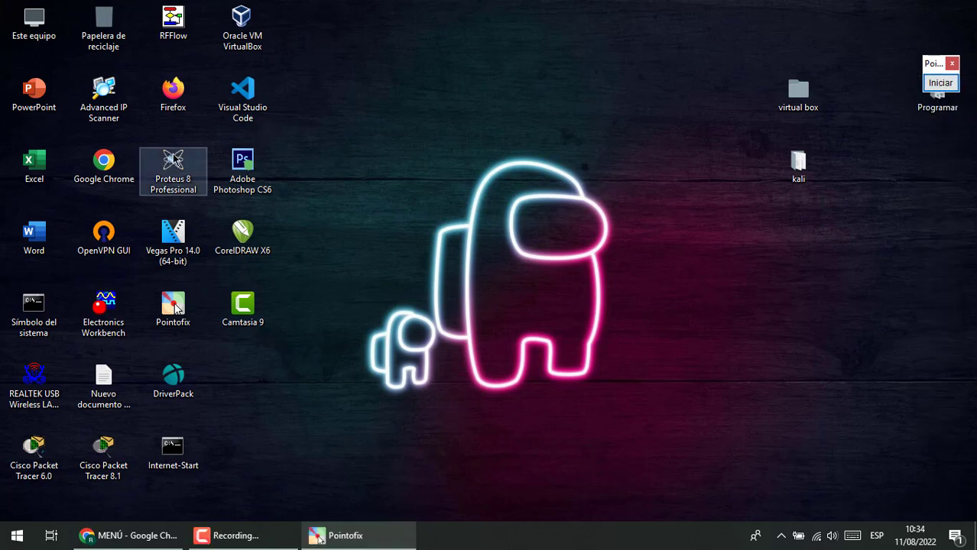
- Launch Proteus 8 Professional from the desktop
left_click(174, 159)
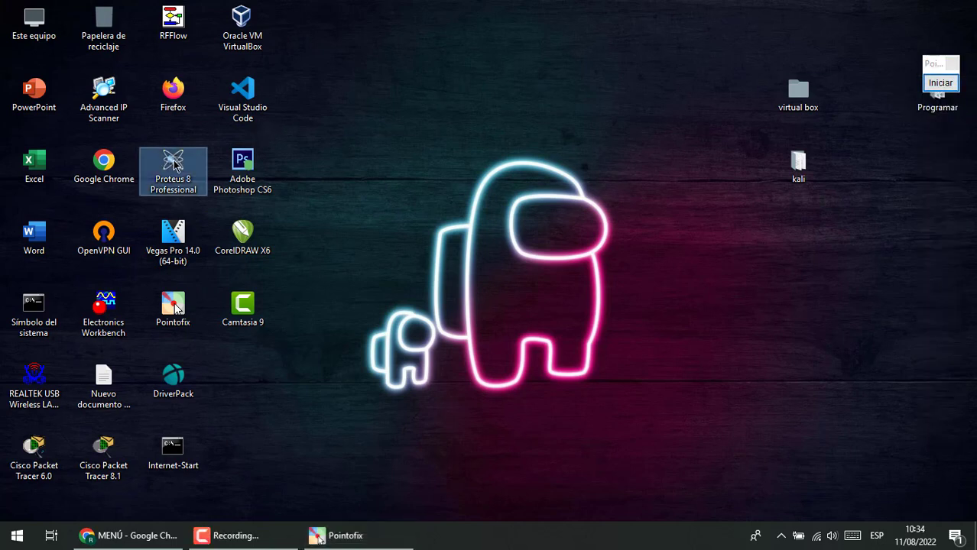
double_click(174, 162)
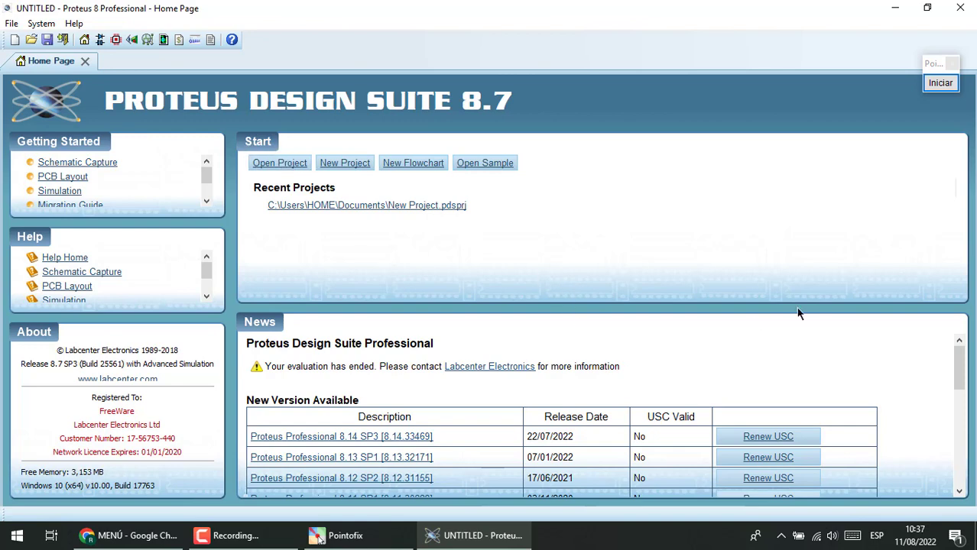
- Start screen annotation and frame the Open Project option on the home page with a red rectangle
left_click(936, 87)
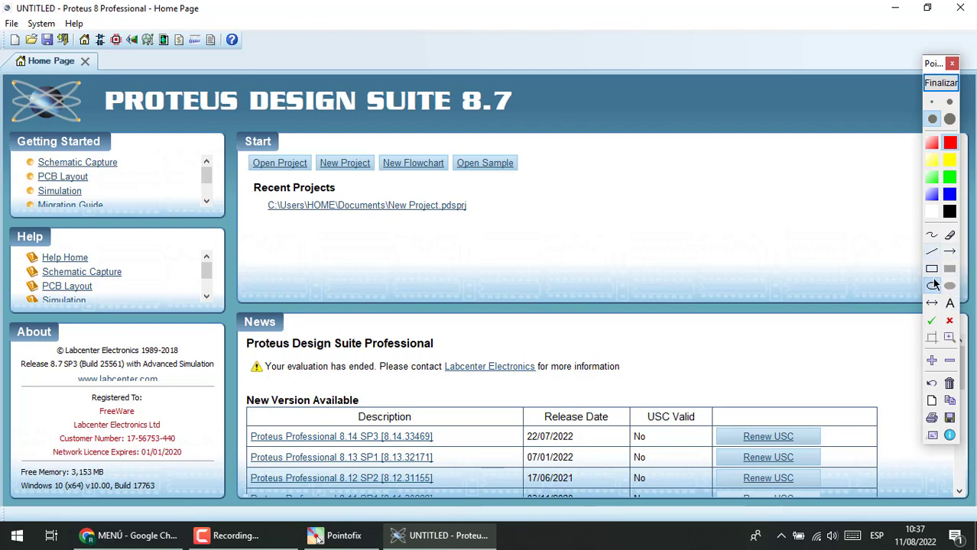
left_click(932, 270)
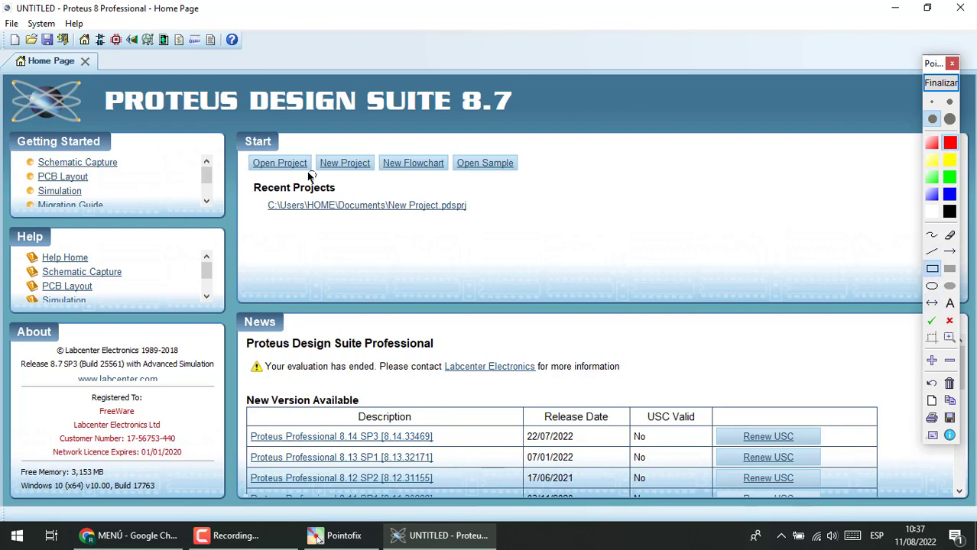
left_click_drag(238, 143, 320, 184)
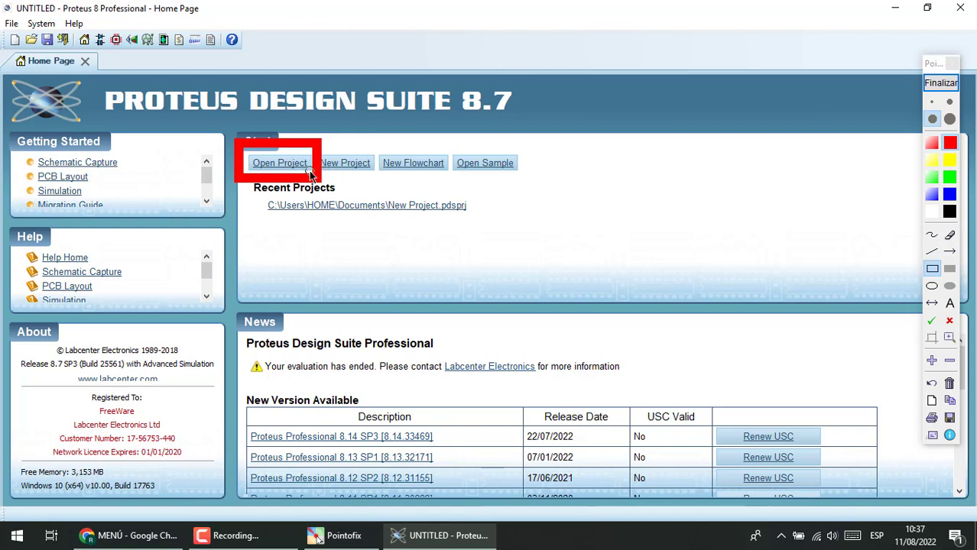
left_click(273, 170)
- Frame the New Project option with a green rectangle, undo that mark and end the annotation
left_click(949, 177)
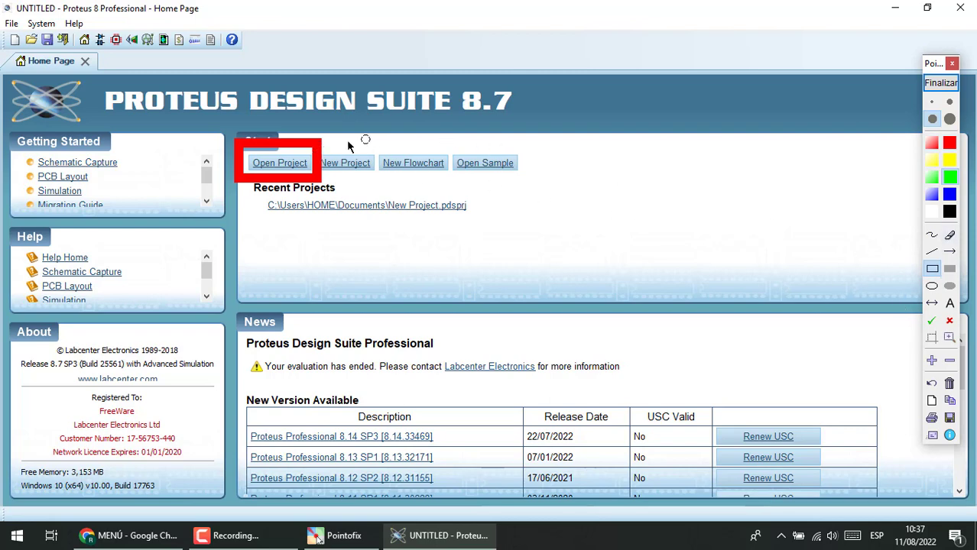
left_click_drag(374, 179, 309, 137)
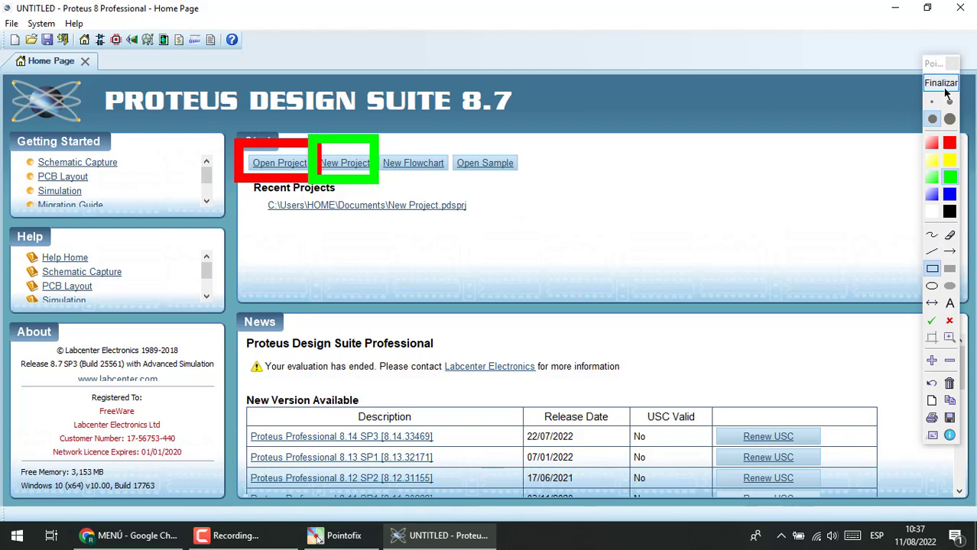
left_click(932, 385)
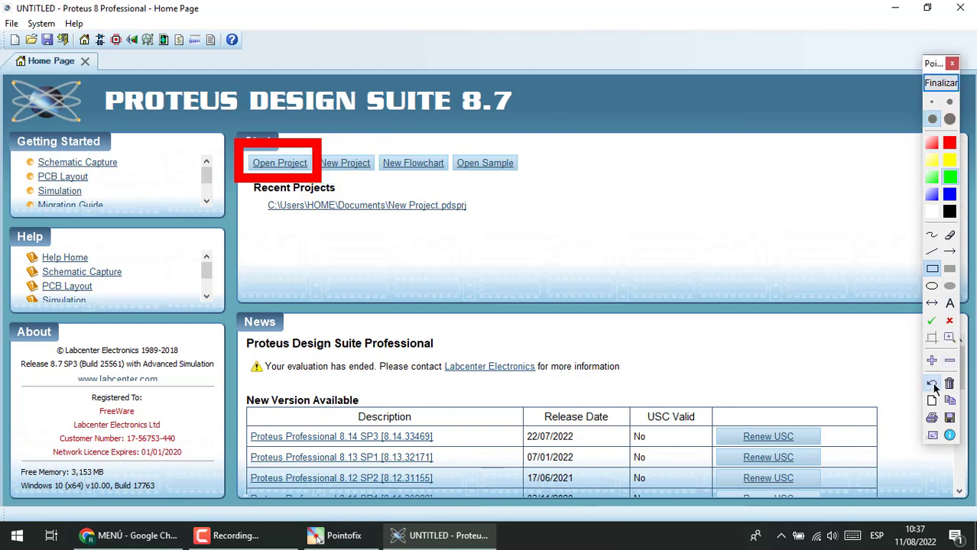
left_click(940, 83)
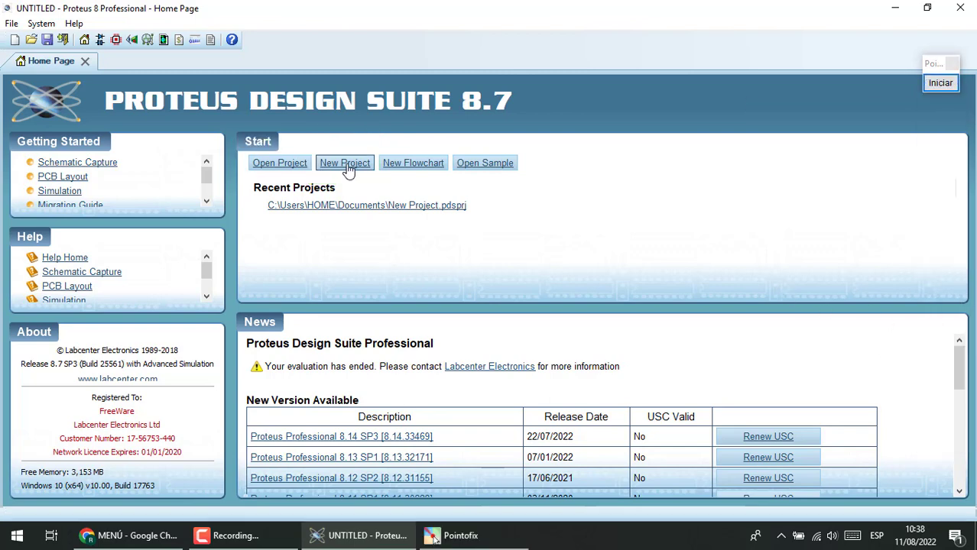
- Start a new project named prueba istplurin.pdsprj in C:\Users\HOME\Documents and accept its name and path
left_click(345, 163)
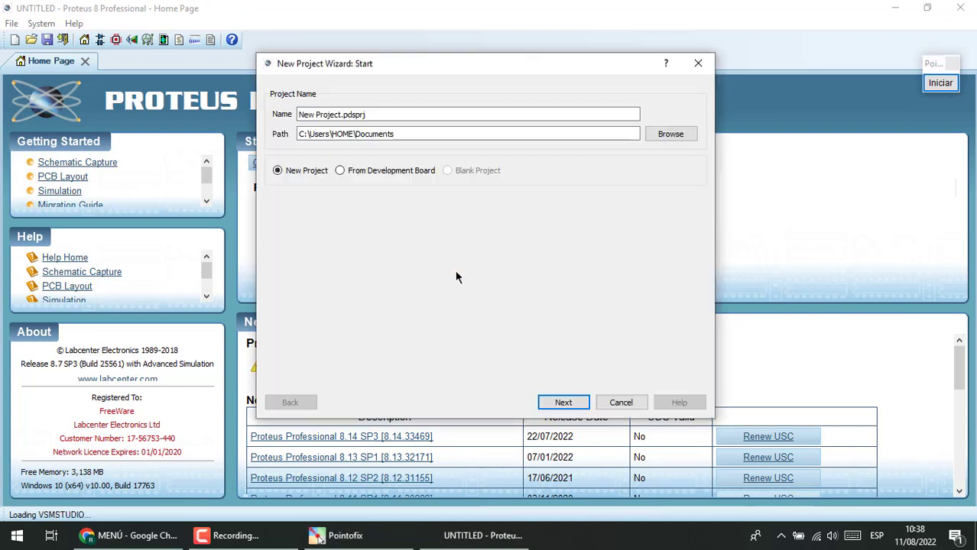
left_click_drag(334, 115, 277, 116)
type("prueba istp")
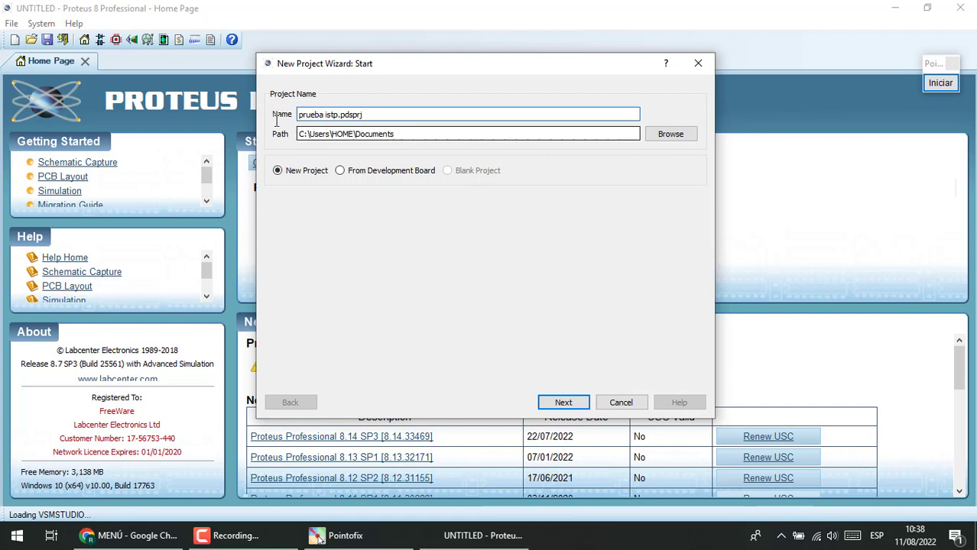
type("lurin")
left_click(563, 403)
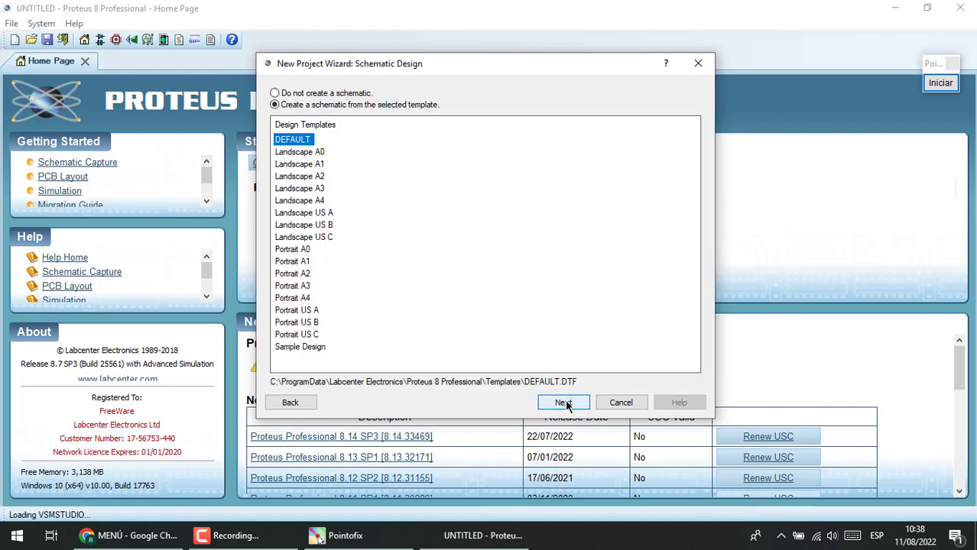
- Create the project with a schematic from the DEFAULT template, no PCB layout and no firmware project
left_click(567, 406)
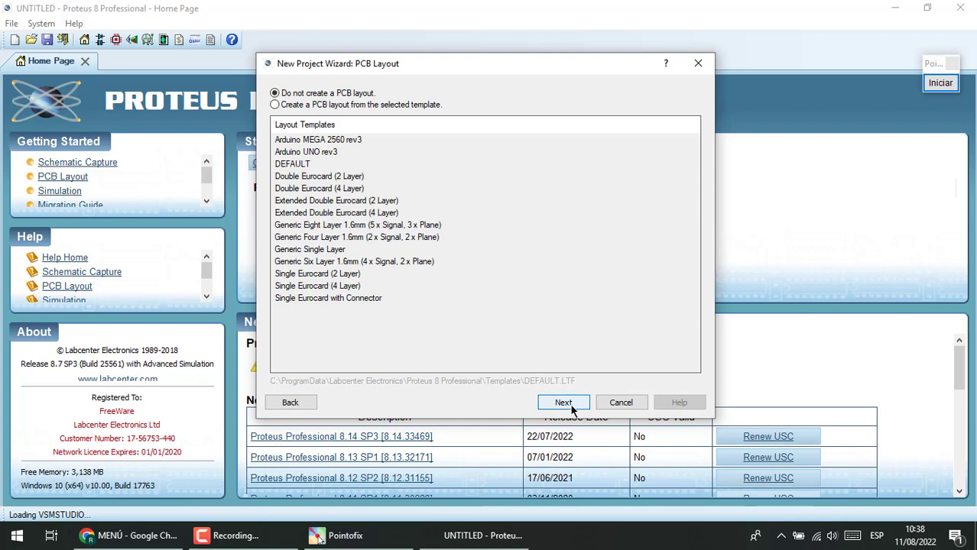
left_click(564, 406)
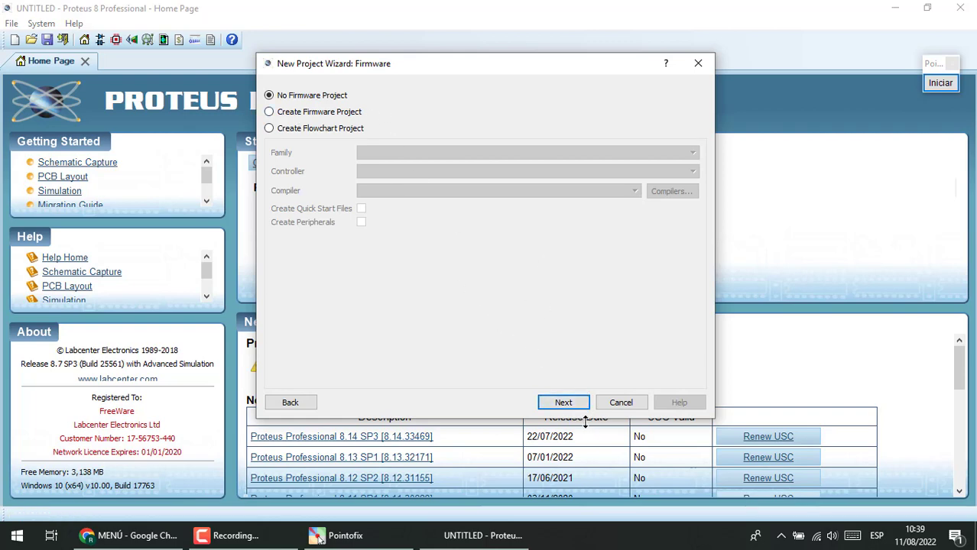
left_click(570, 403)
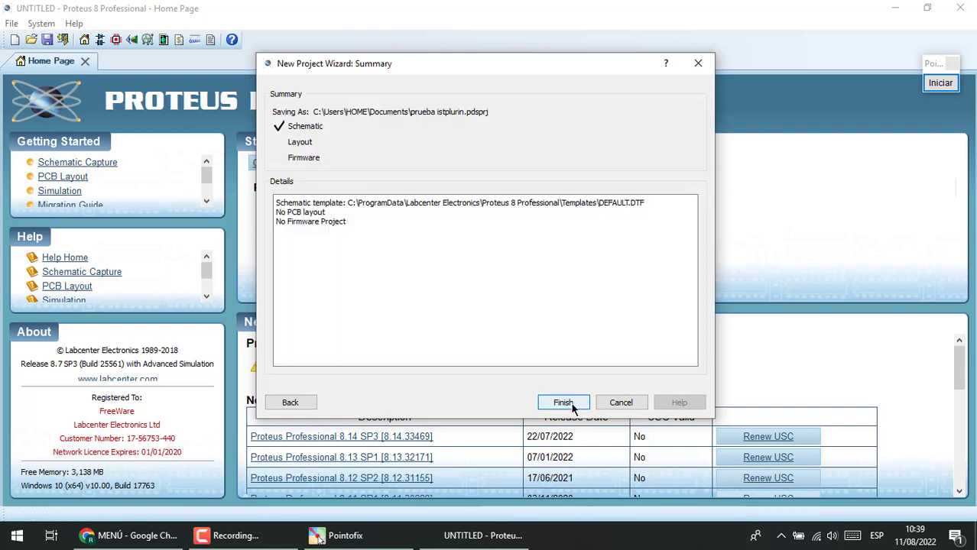
left_click(567, 403)
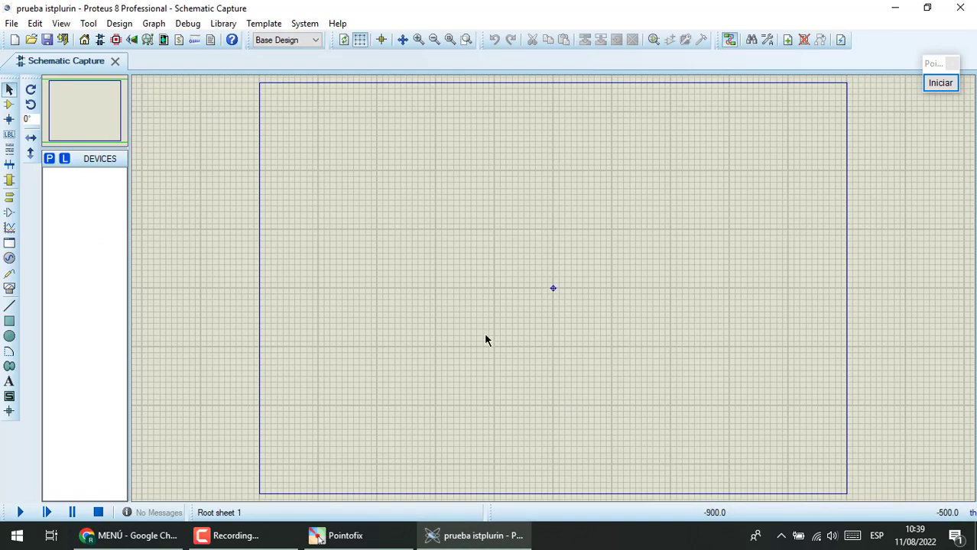
- Start screen annotation and activate its Text tool
left_click(941, 82)
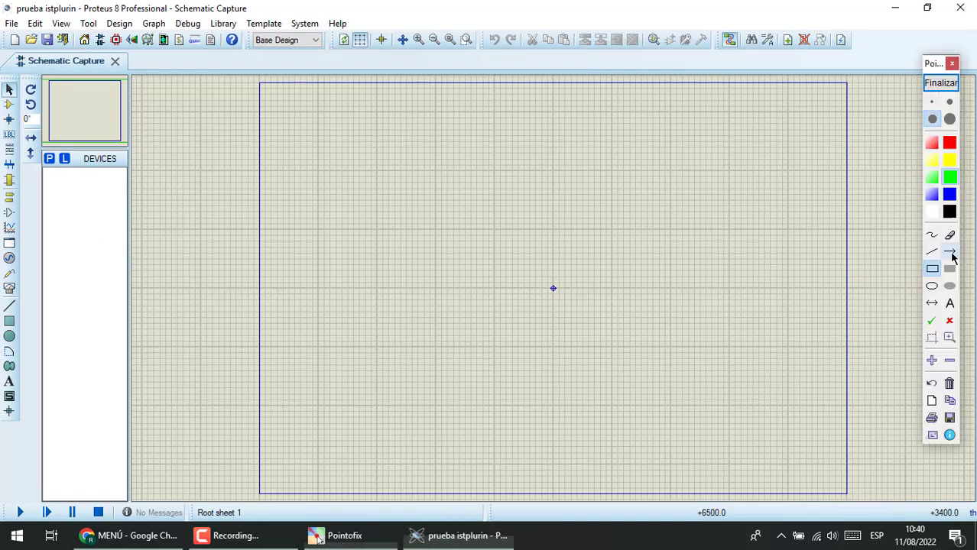
left_click(951, 305)
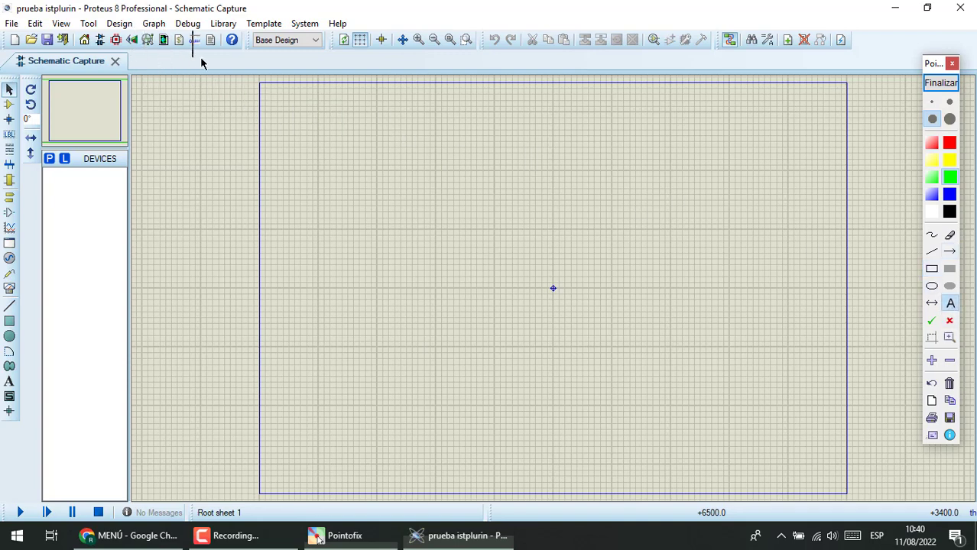
left_click(151, 71)
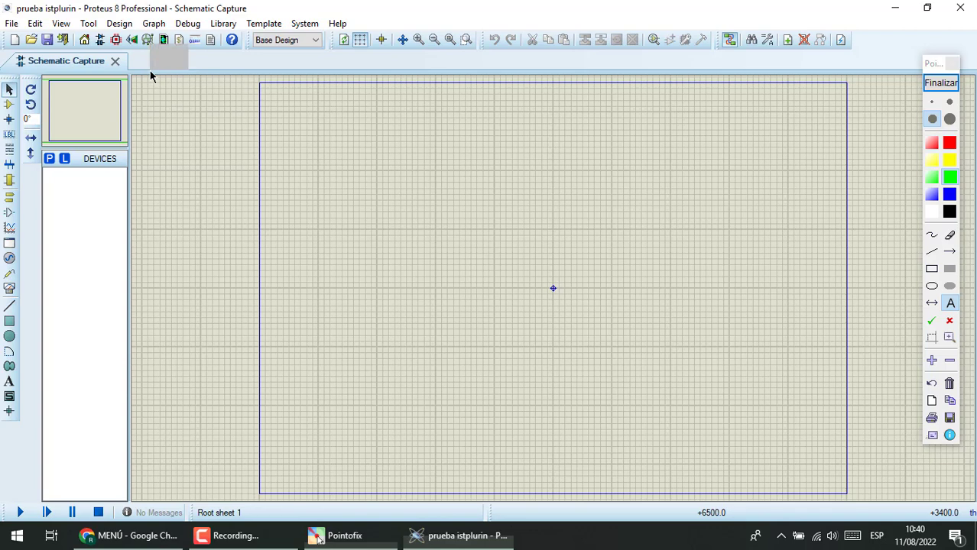
type("I")
key("Escape")
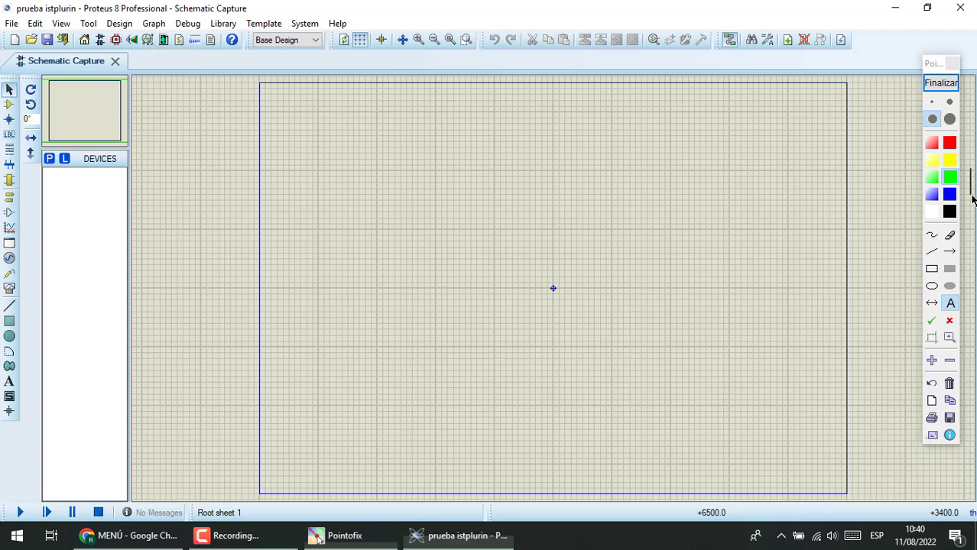
- Write the red text label ISIS beside the Schematic Capture tab
left_click(954, 145)
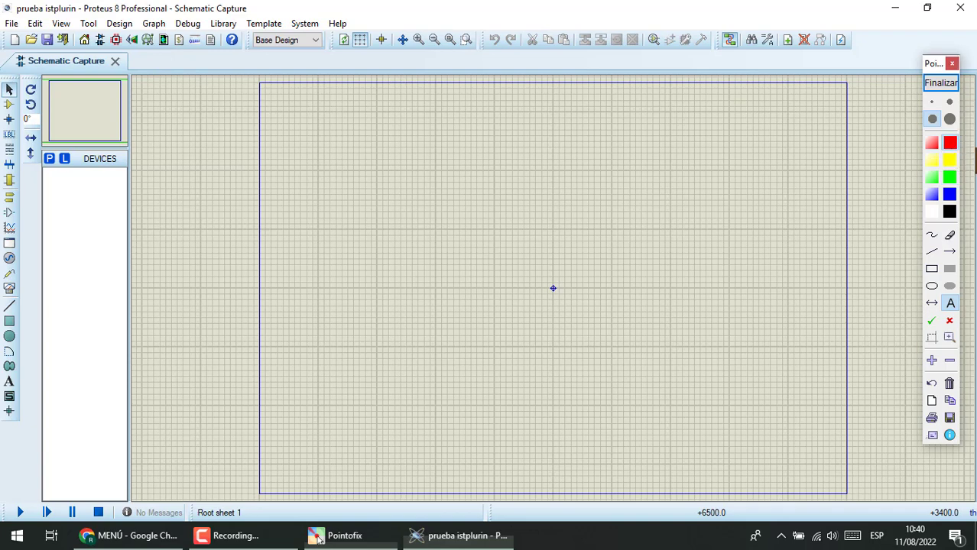
left_click(167, 61)
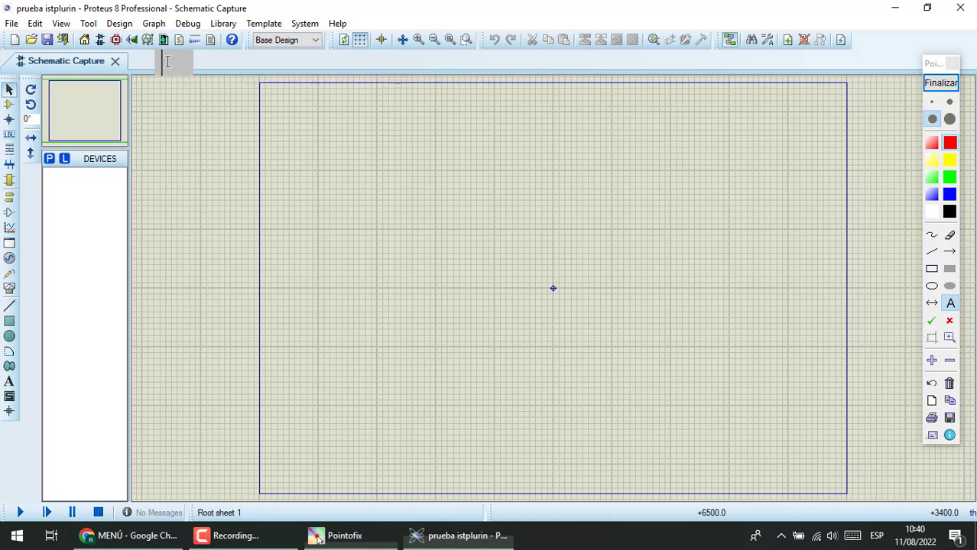
type("ISIS")
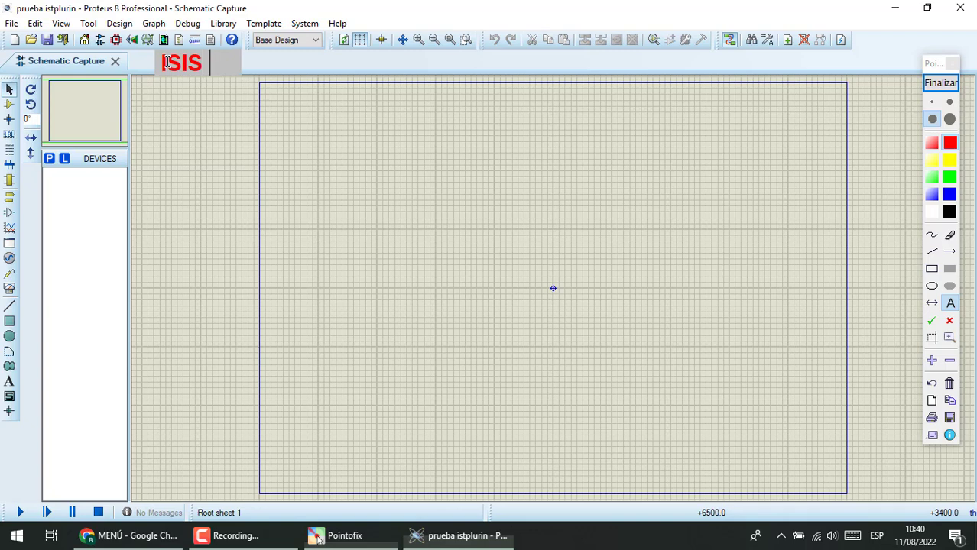
left_click(261, 59)
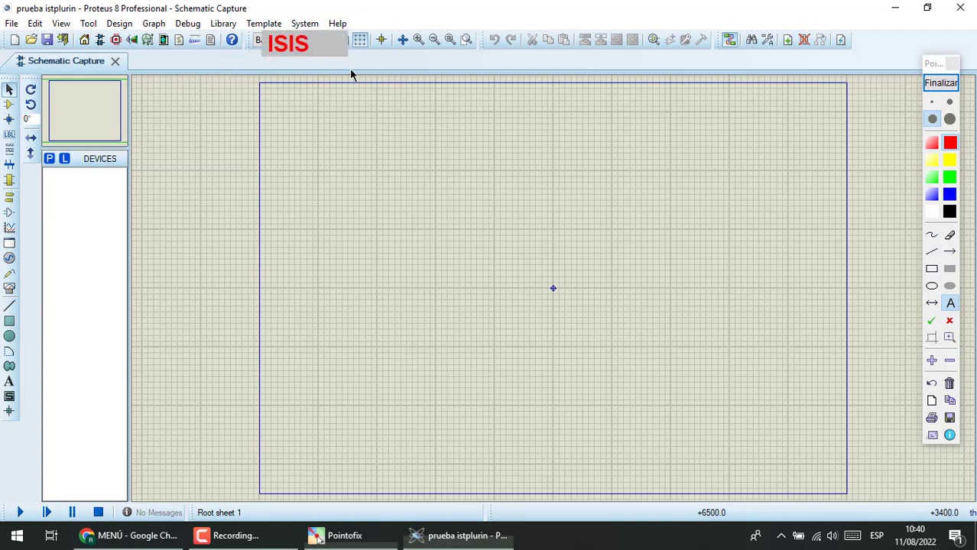
left_click(185, 59)
left_click(189, 70)
left_click(186, 75)
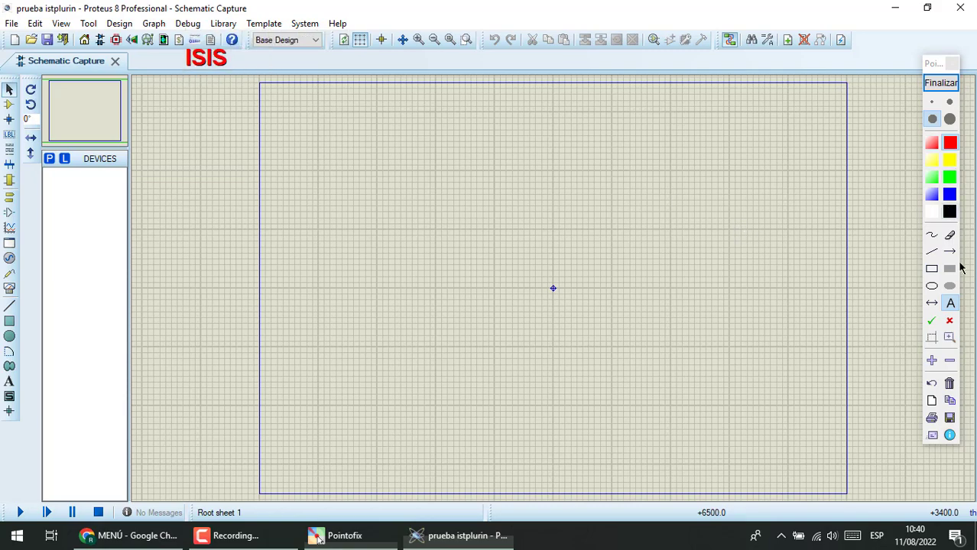
- Write the blue text label ARES just to the right of the ISIS label
left_click(955, 309)
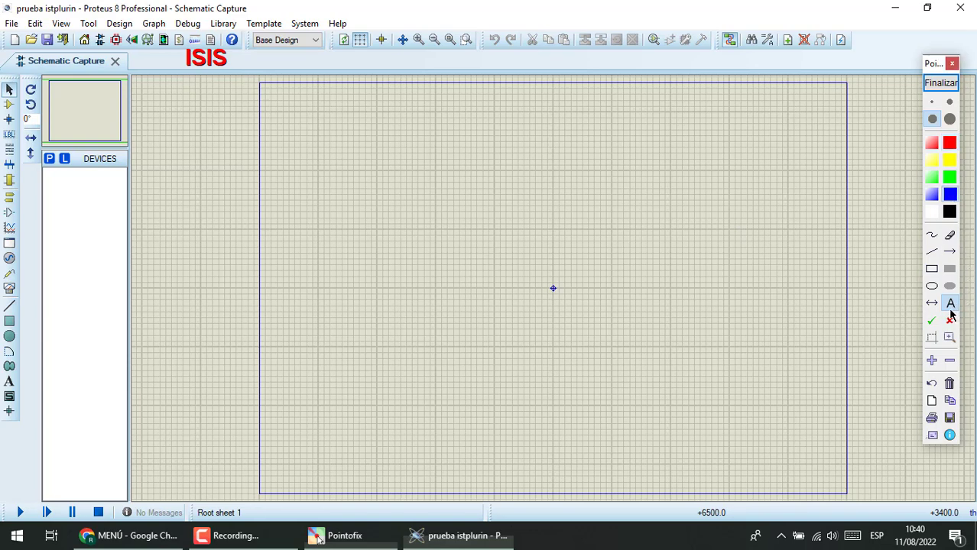
left_click(249, 75)
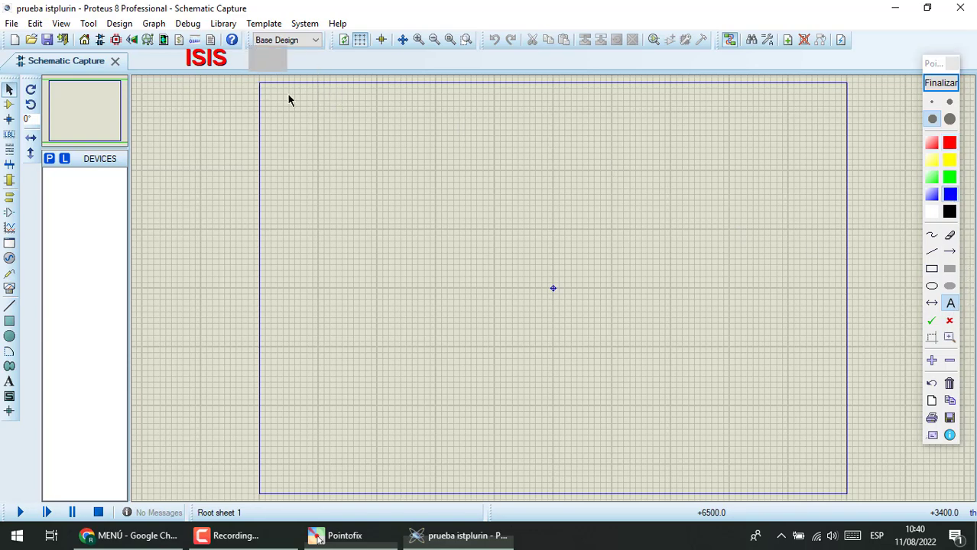
type("ARES")
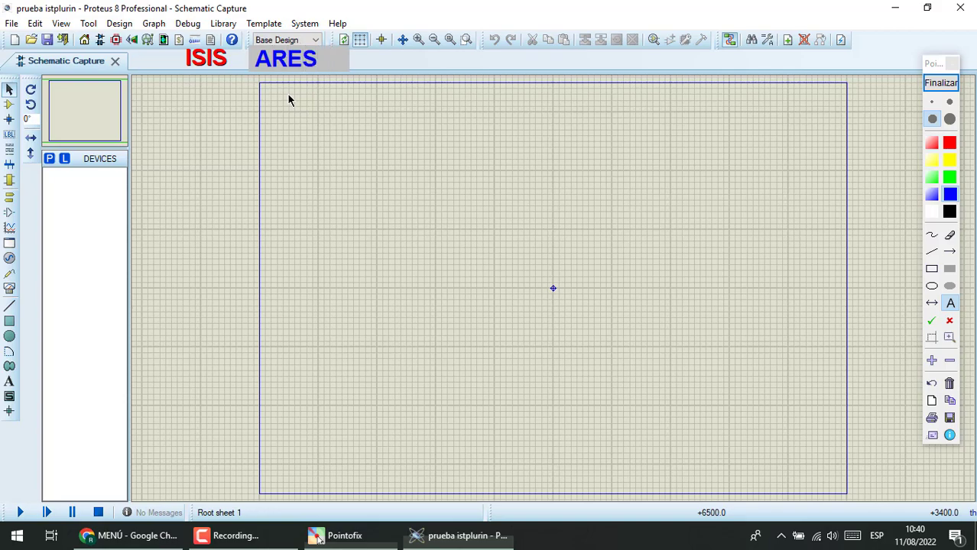
left_click(413, 86)
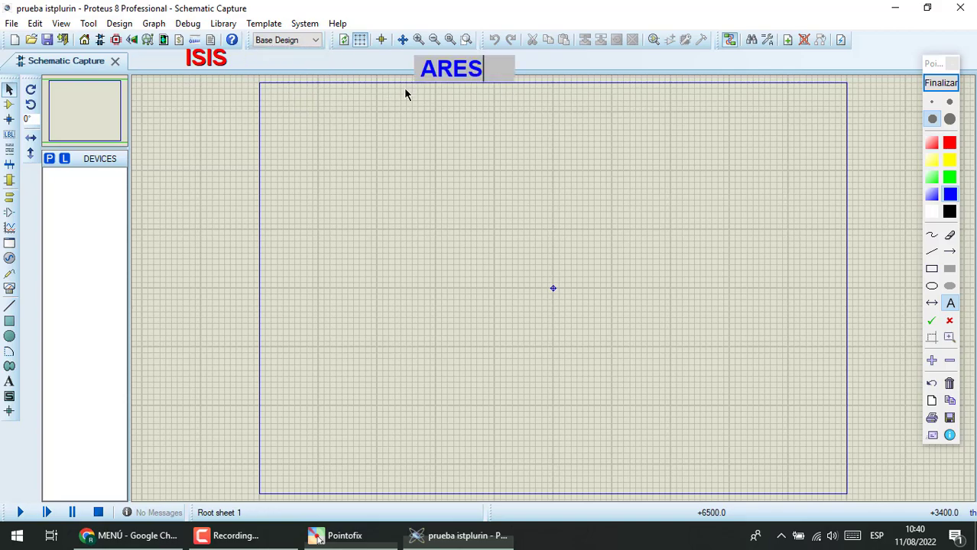
left_click(261, 66)
left_click(259, 62)
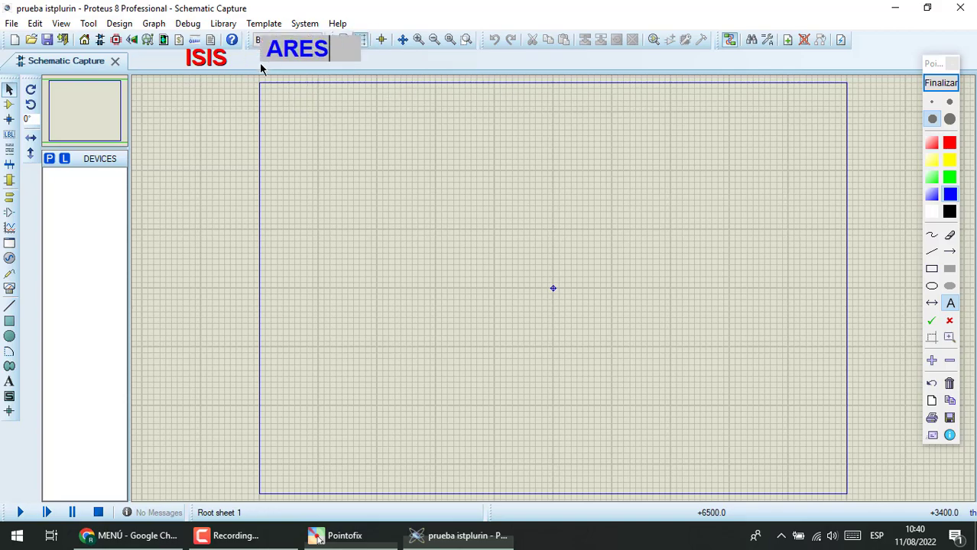
left_click(243, 62)
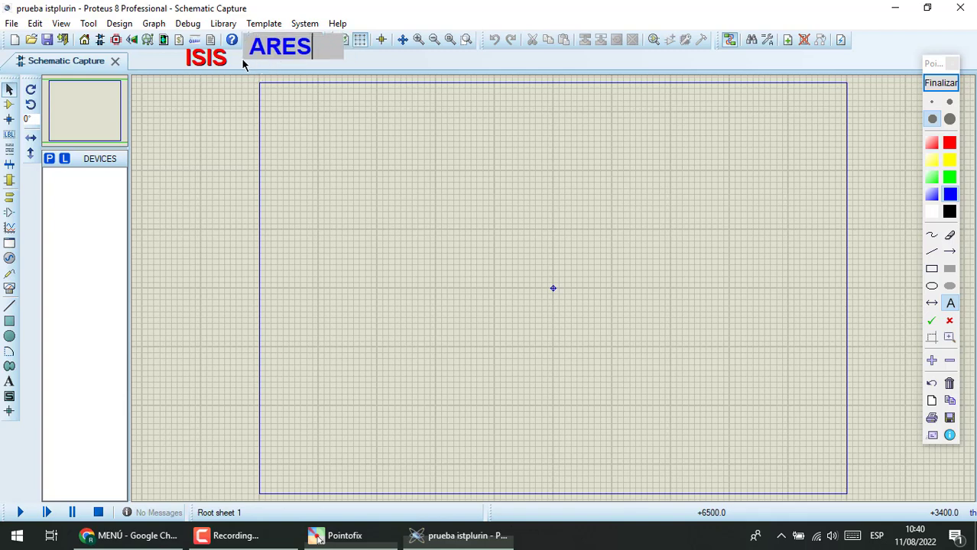
left_click(232, 67)
- End the screen annotation and clear the ISIS and ARES labels
left_click(188, 66)
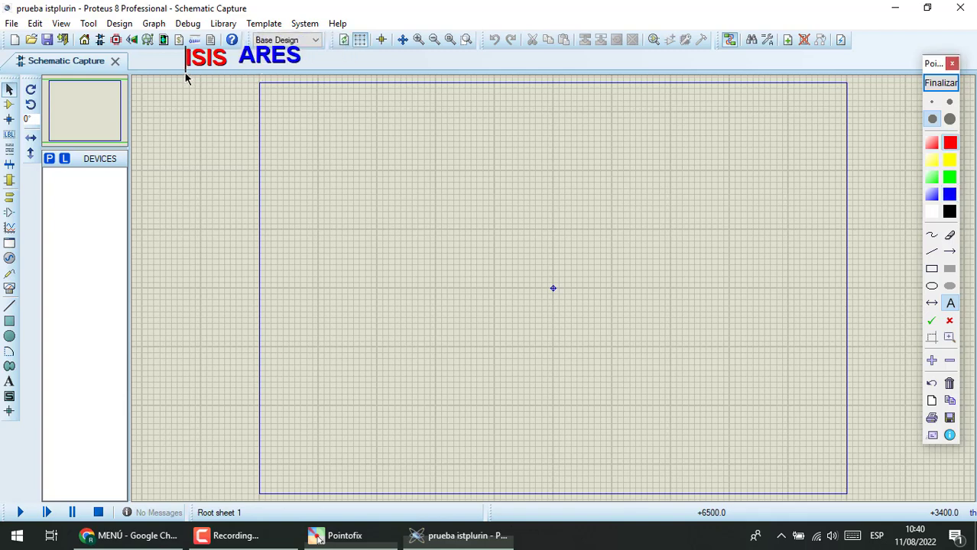
left_click(223, 79)
left_click(196, 68)
left_click(225, 70)
left_click(225, 79)
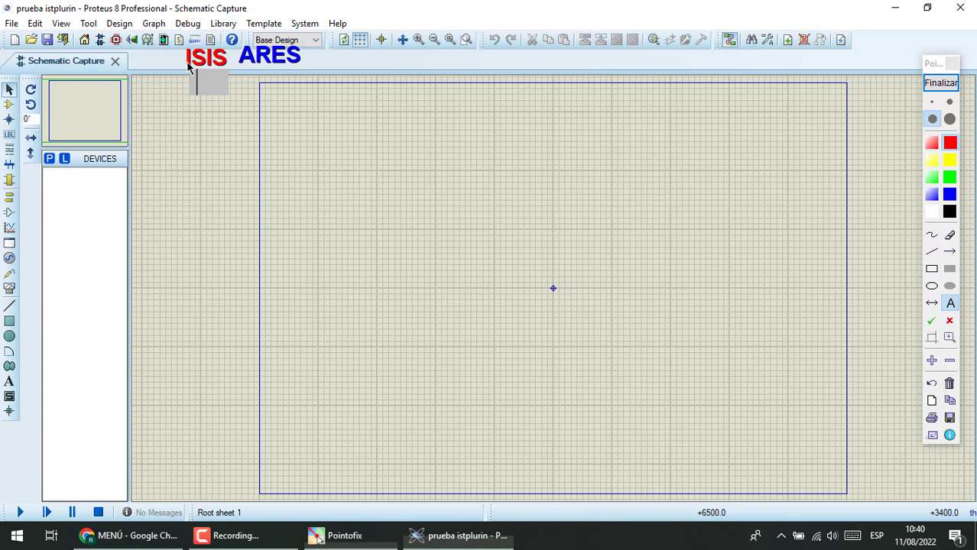
left_click(940, 83)
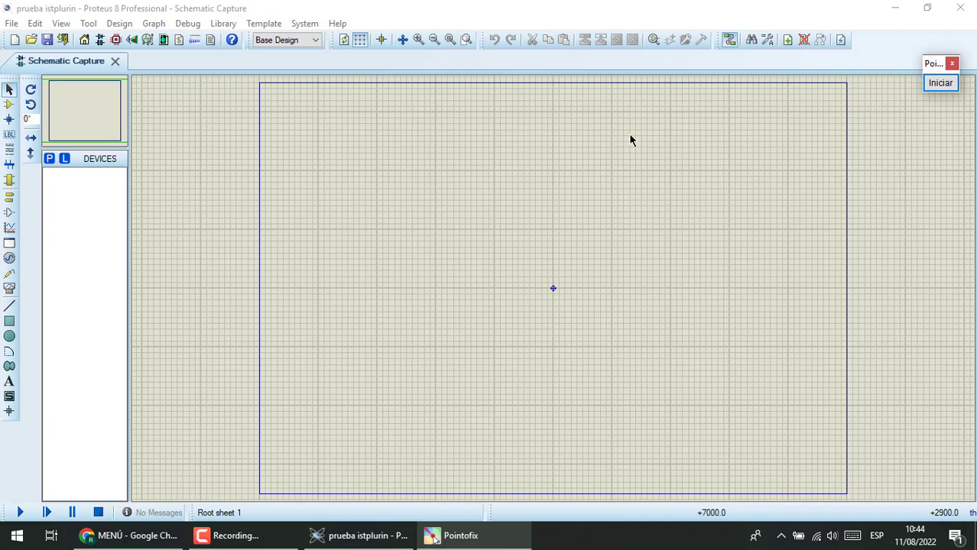
- Restart the annotation, frame the vertical mode toolbar with a red rectangle and end the annotation
left_click(940, 82)
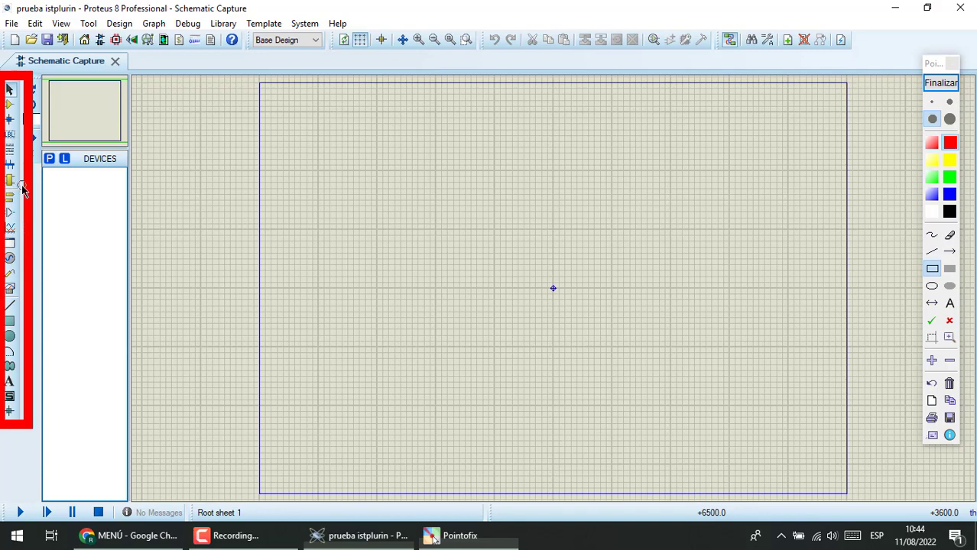
left_click(941, 82)
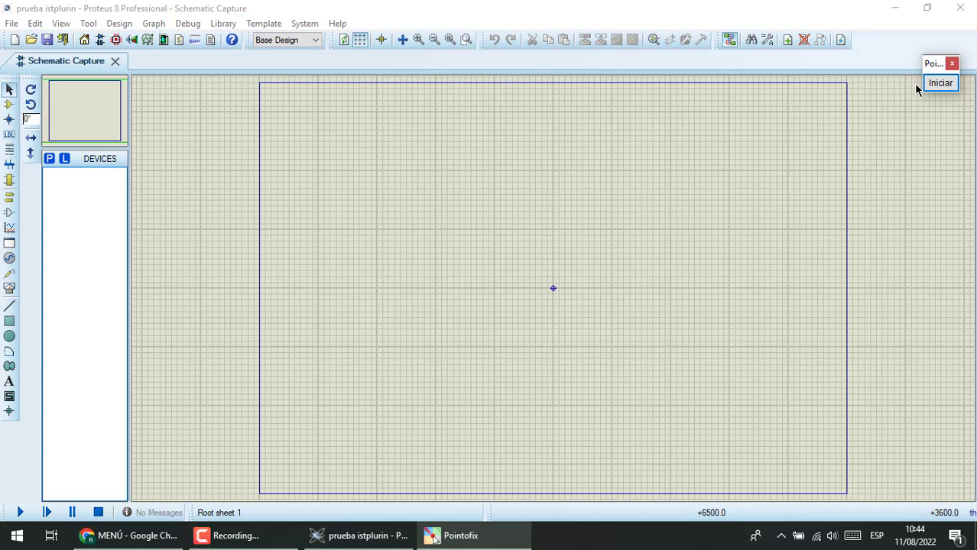
- Activate Component mode for the schematic
left_click(12, 111)
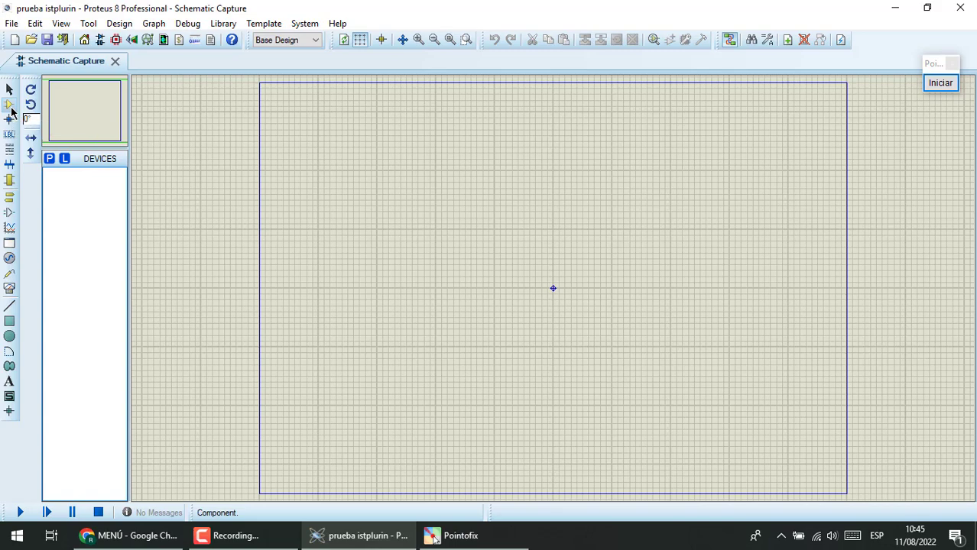
left_click(9, 105)
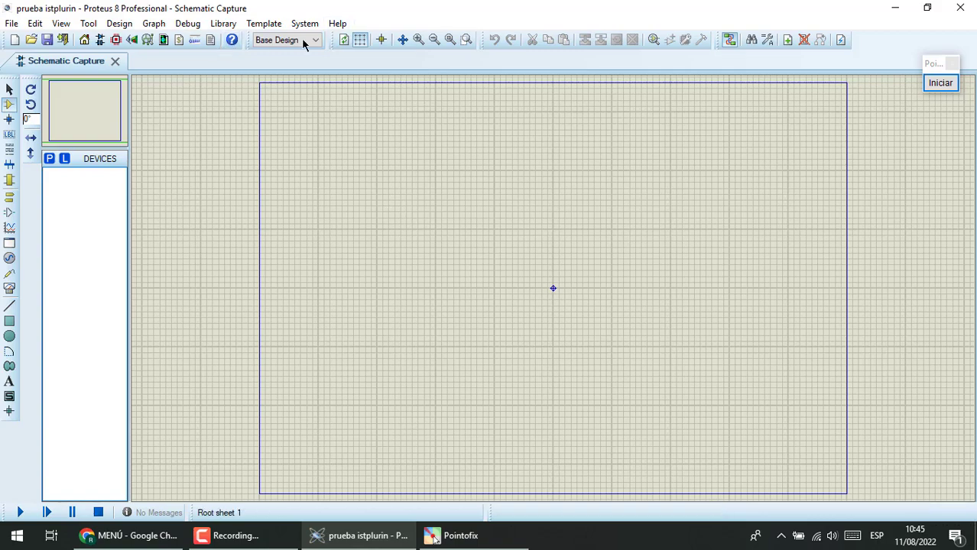
- Magnify the schematic sheet gradually around its centre to examine the grid and the origin marker
left_click(423, 40)
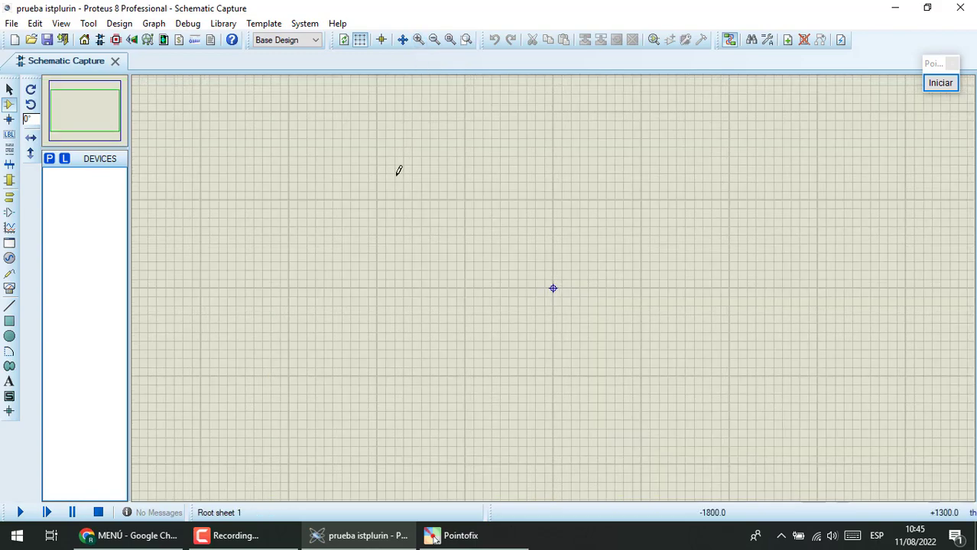
left_click(419, 42)
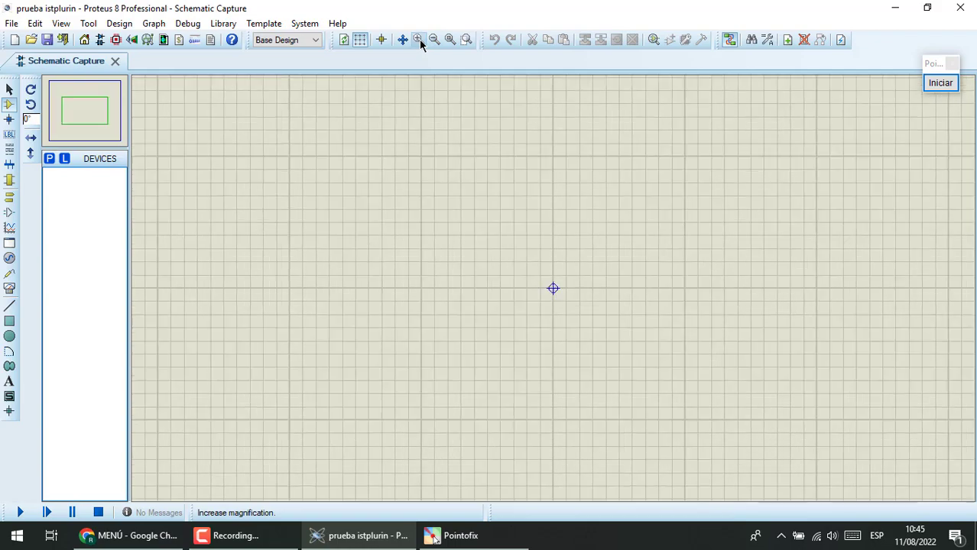
left_click(419, 40)
left_click(418, 40)
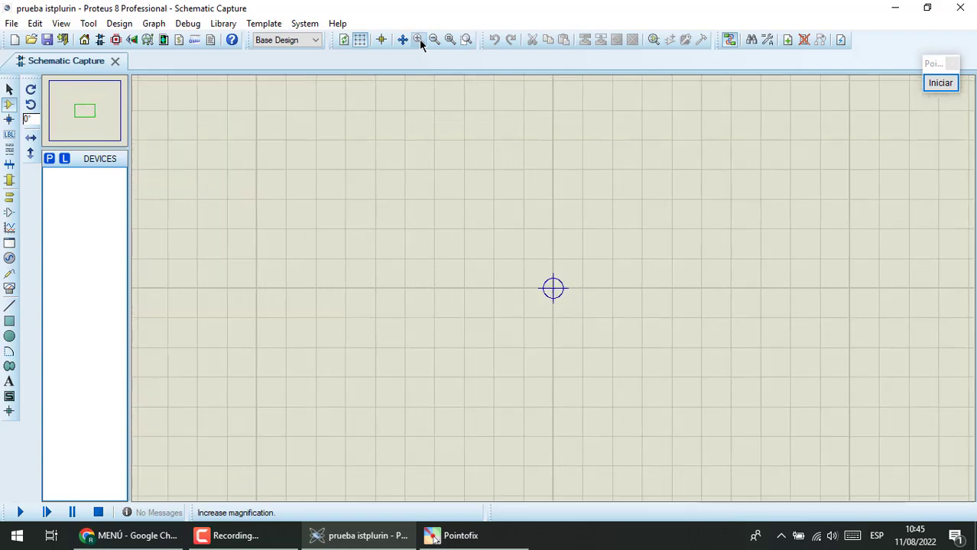
left_click(418, 40)
left_click(418, 40)
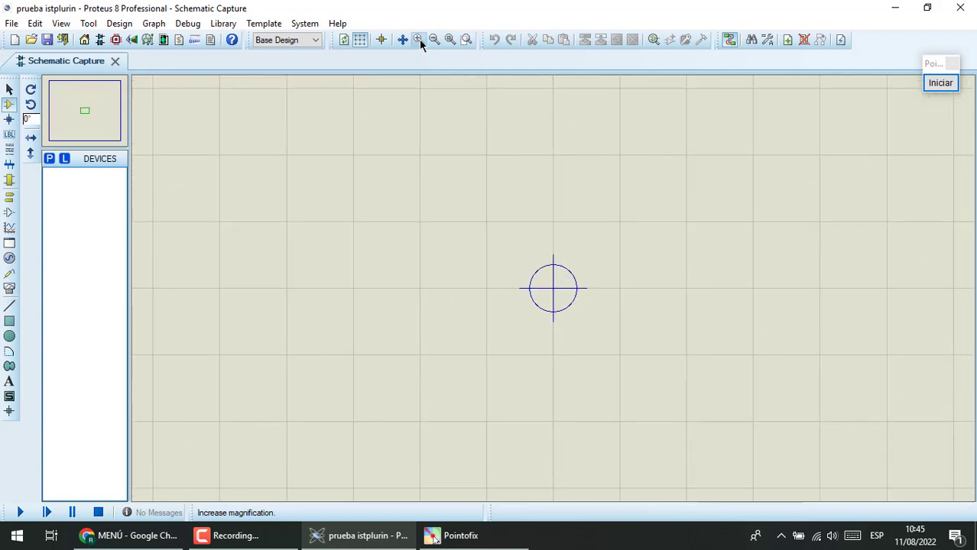
left_click(419, 40)
left_click(418, 40)
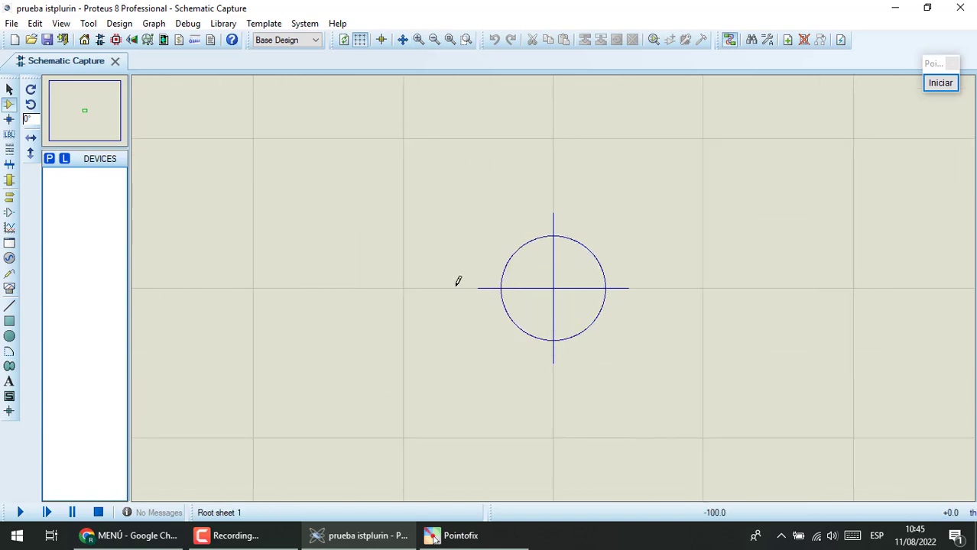
left_click(419, 40)
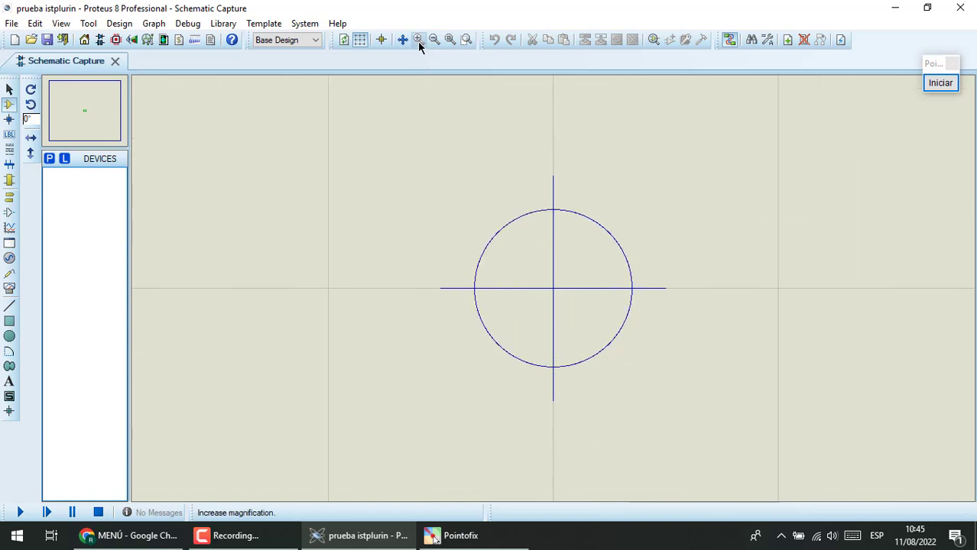
left_click(418, 40)
left_click(419, 42)
left_click(419, 43)
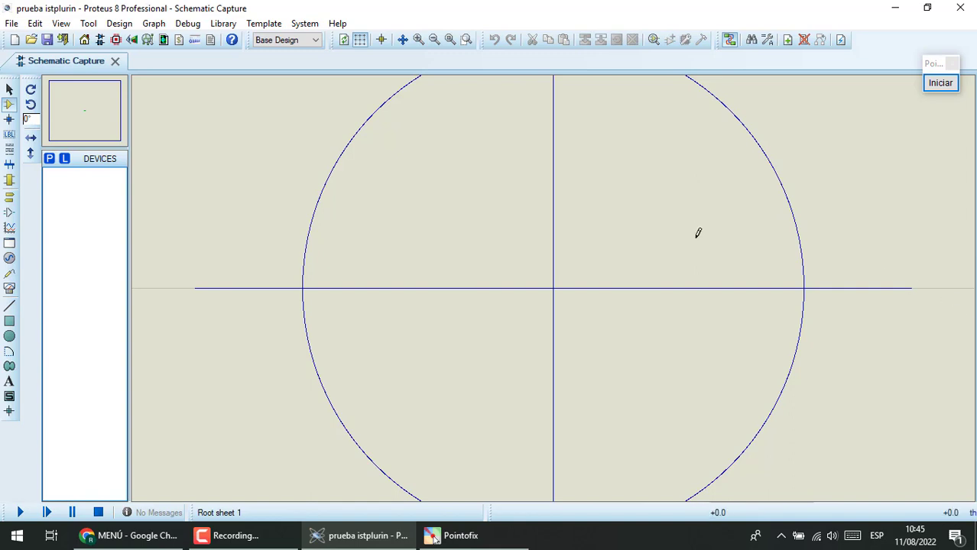
- Reduce the magnification to examine the whole blue sheet border within the editing window
scroll(578, 287, "down", 1)
scroll(555, 283, "up", 1)
scroll(556, 283, "down", 5)
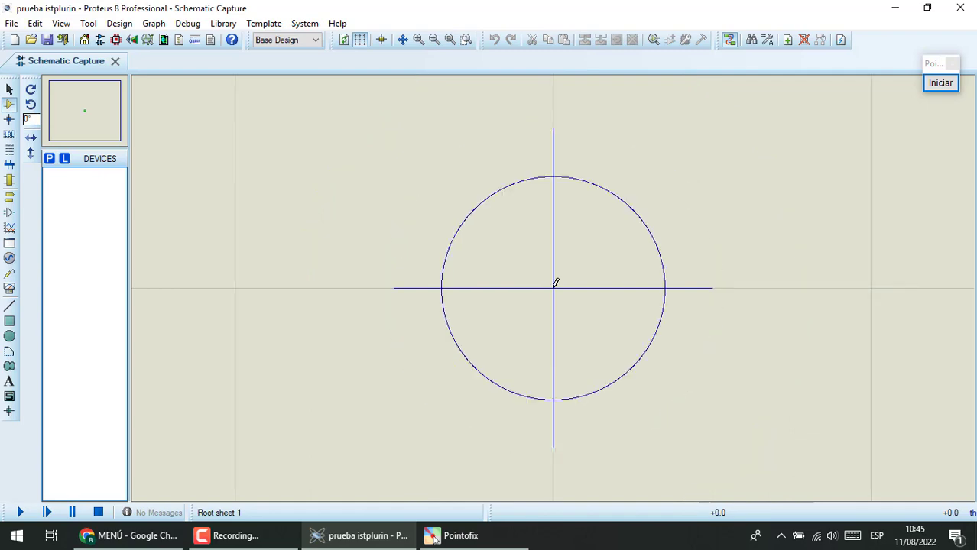
scroll(556, 283, "down", 5)
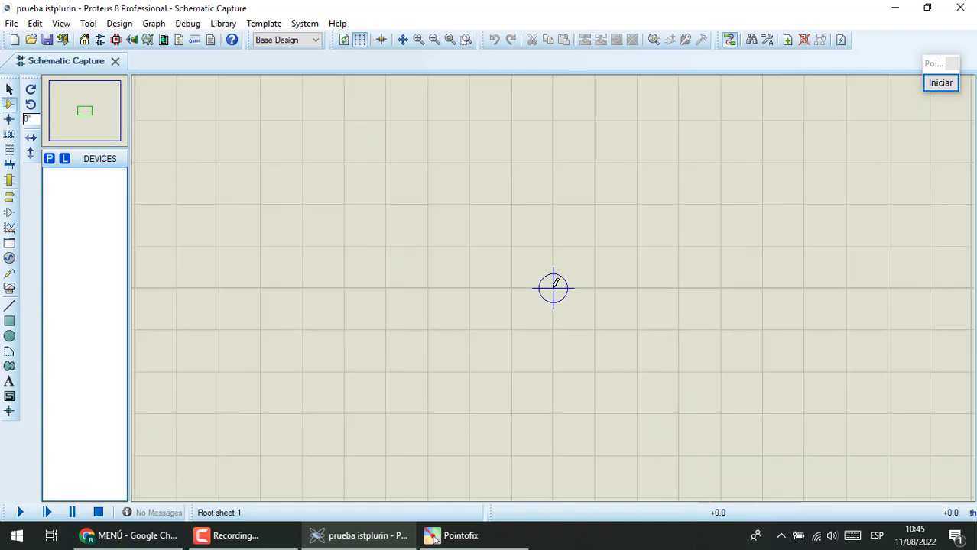
scroll(554, 286, "down", 4)
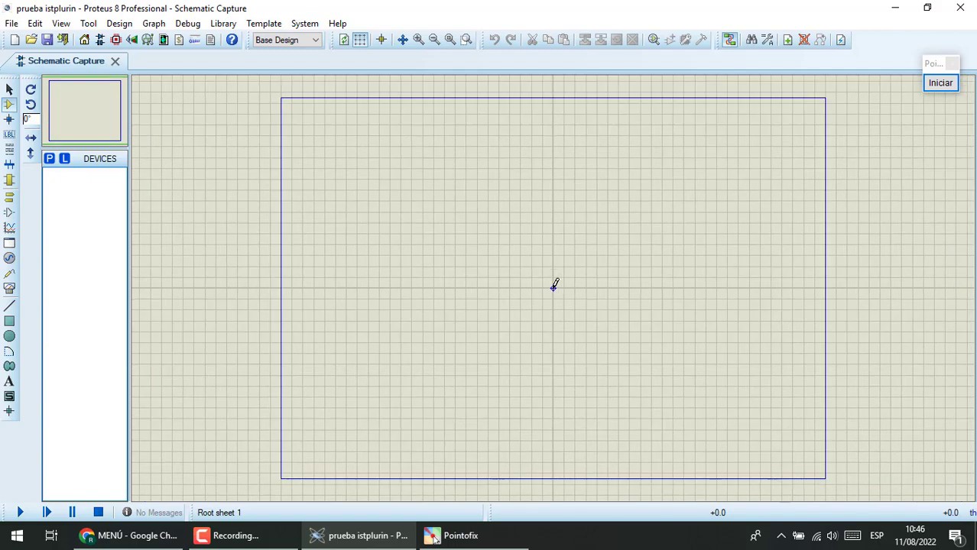
scroll(555, 285, "up", 1)
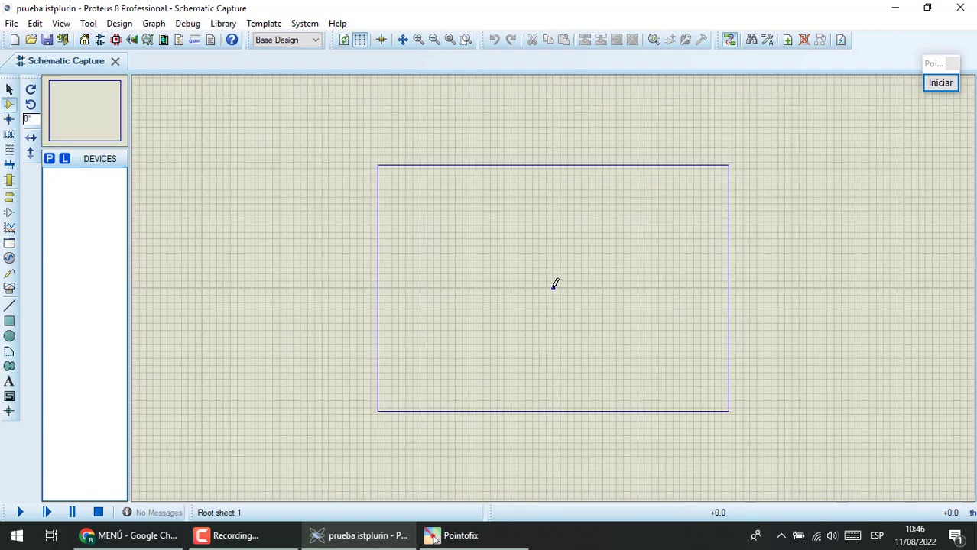
scroll(554, 285, "up", 1)
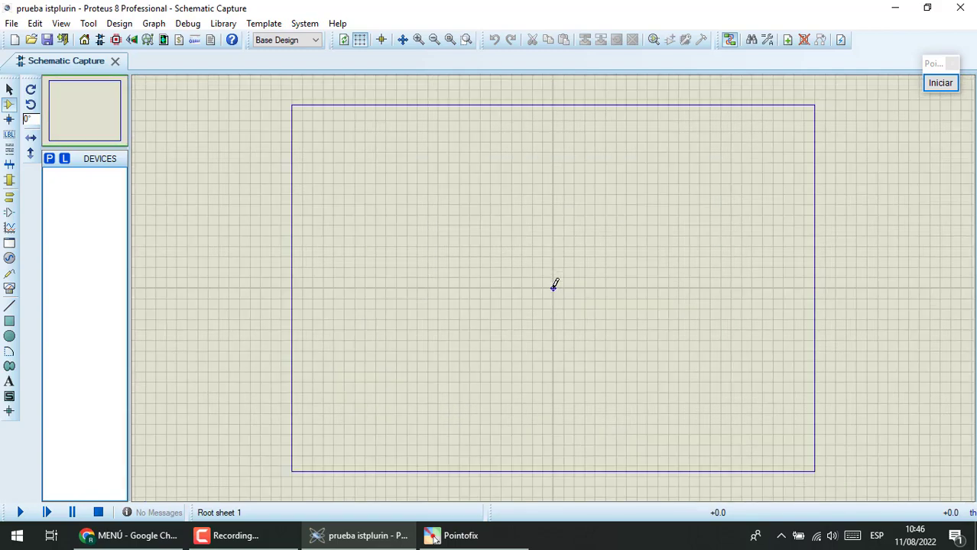
scroll(554, 285, "up", 1)
scroll(555, 285, "down", 1)
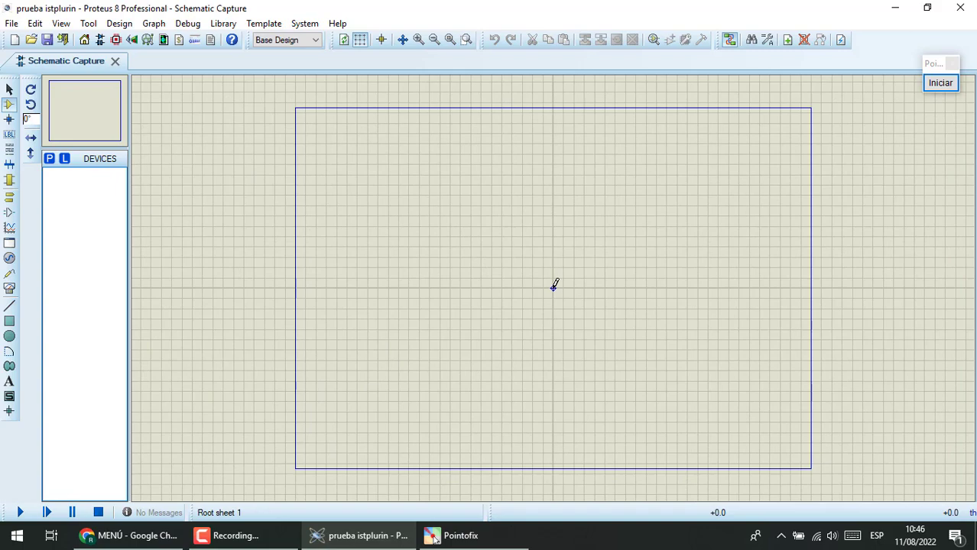
- Alternate between higher and lower magnification around the origin to examine the sheet border and the grid
scroll(554, 285, "down", 1)
scroll(555, 286, "up", 1)
scroll(554, 286, "down", 1)
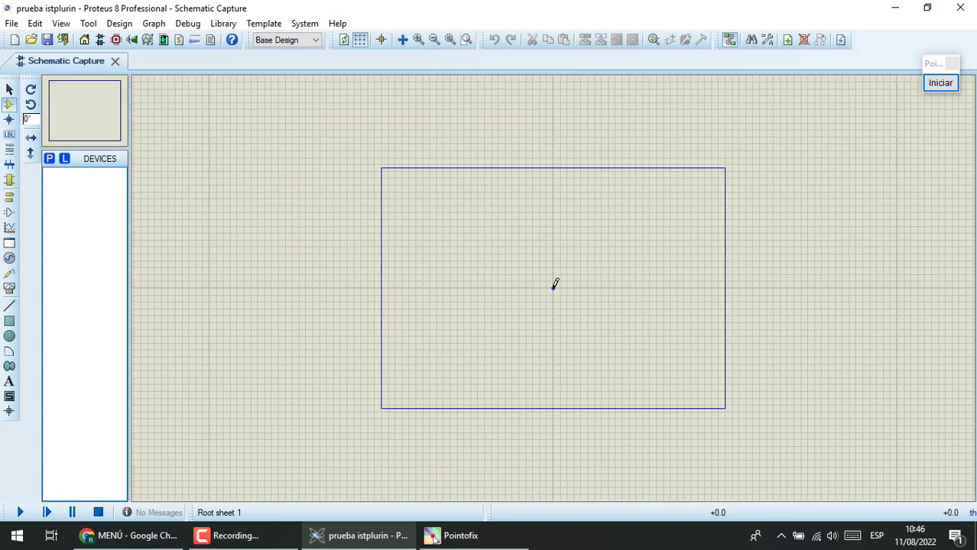
scroll(554, 286, "up", 1)
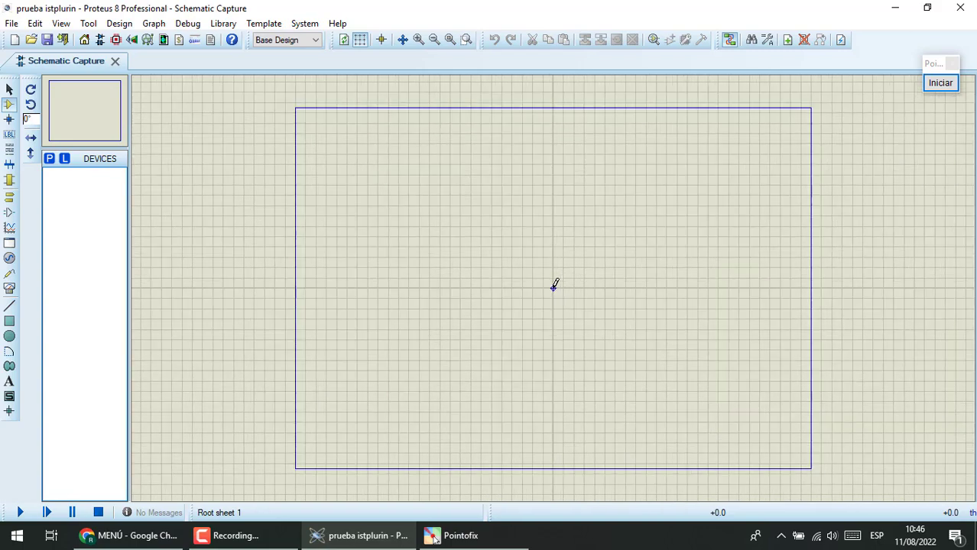
scroll(554, 286, "up", 1)
scroll(554, 286, "down", 1)
scroll(554, 286, "up", 1)
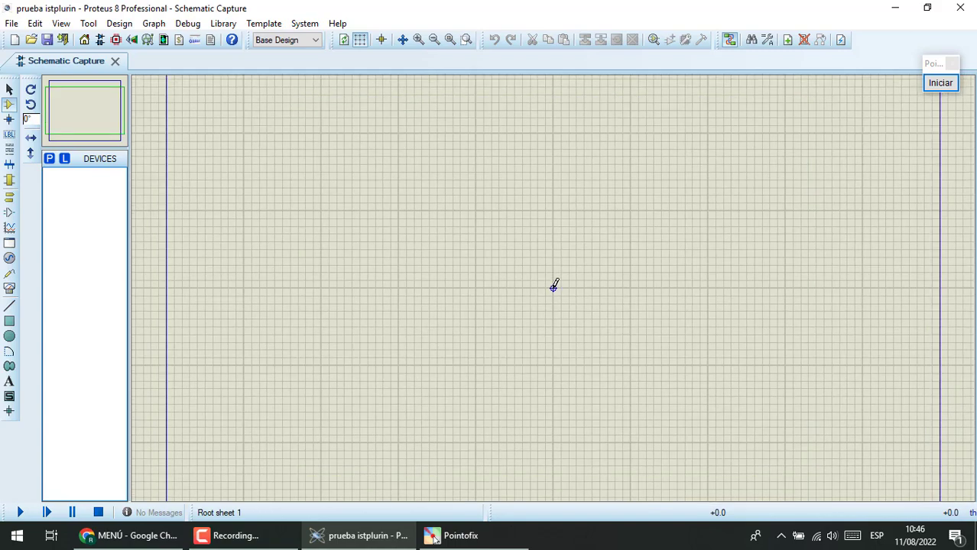
scroll(555, 286, "down", 1)
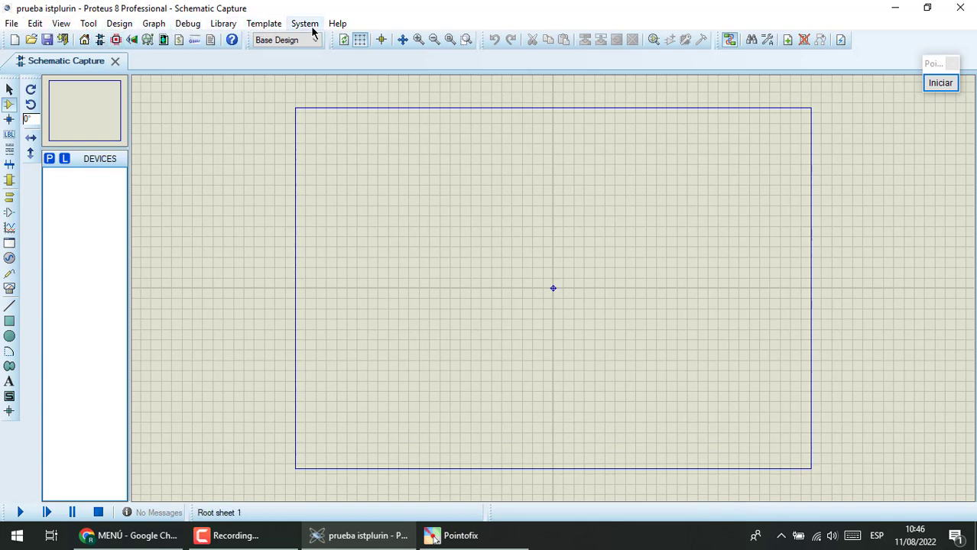
left_click(184, 31)
mouse_move(113, 29)
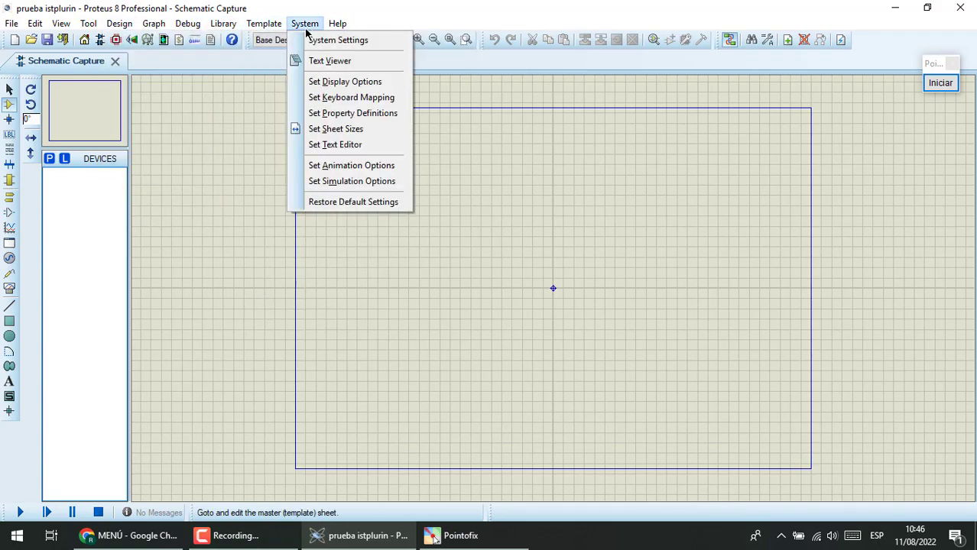
- Start annotating, frame the grid toggle with a thick red rectangle, choose a thinner stroke and end the annotation
left_click(940, 82)
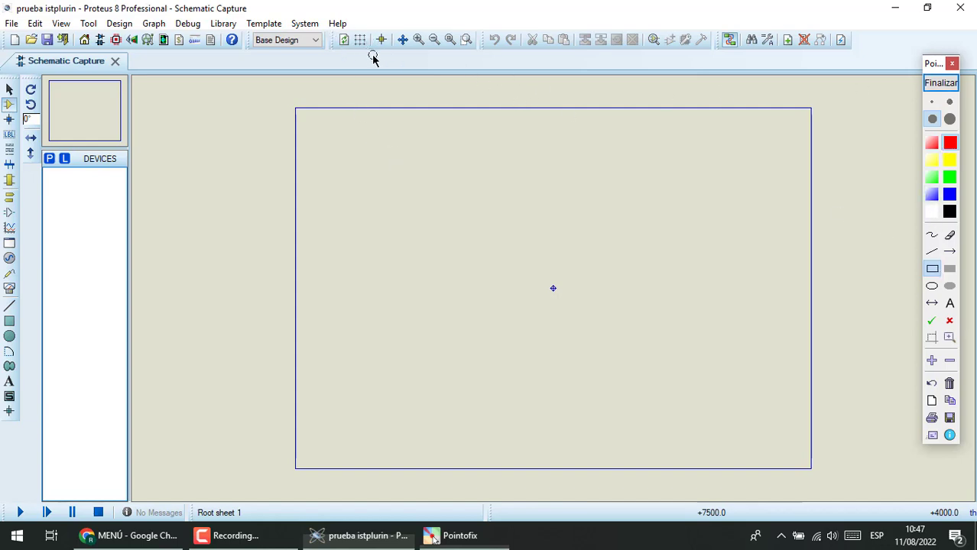
mouse_move(372, 55)
left_mouse_down()
mouse_move(340, 21)
mouse_move(351, 29)
left_mouse_up()
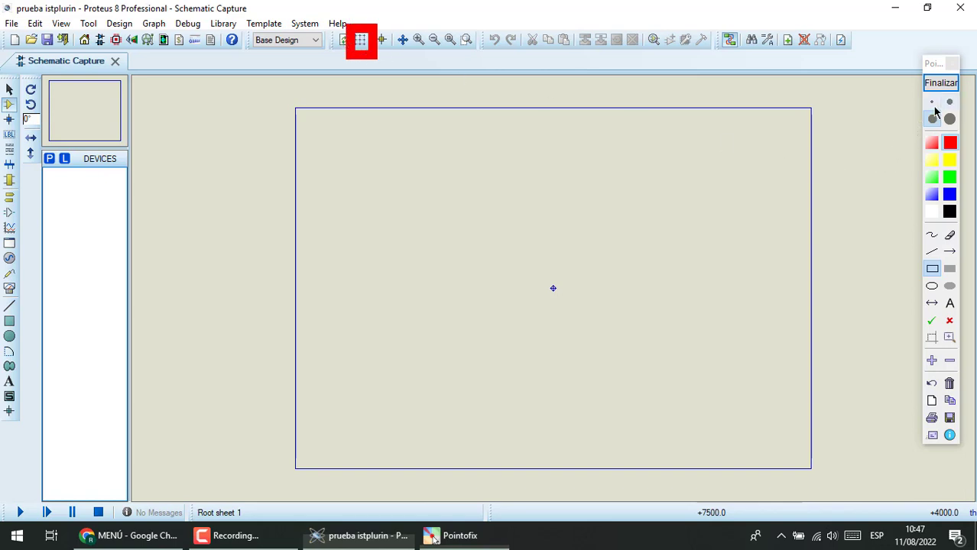
left_click(952, 107)
left_click(941, 83)
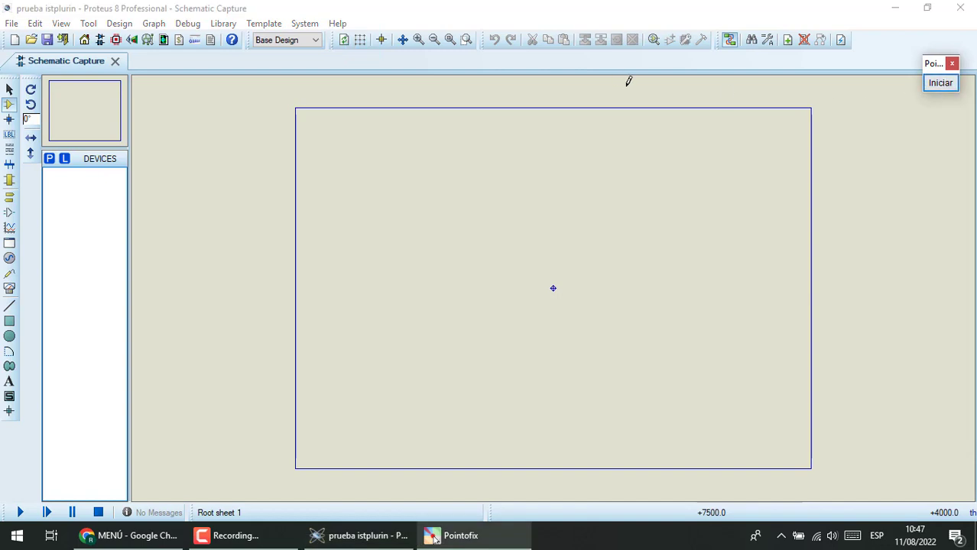
- Restart the annotation, frame the grid toggle with a thinner red rectangle and end the annotation
left_click(940, 82)
mouse_move(953, 118)
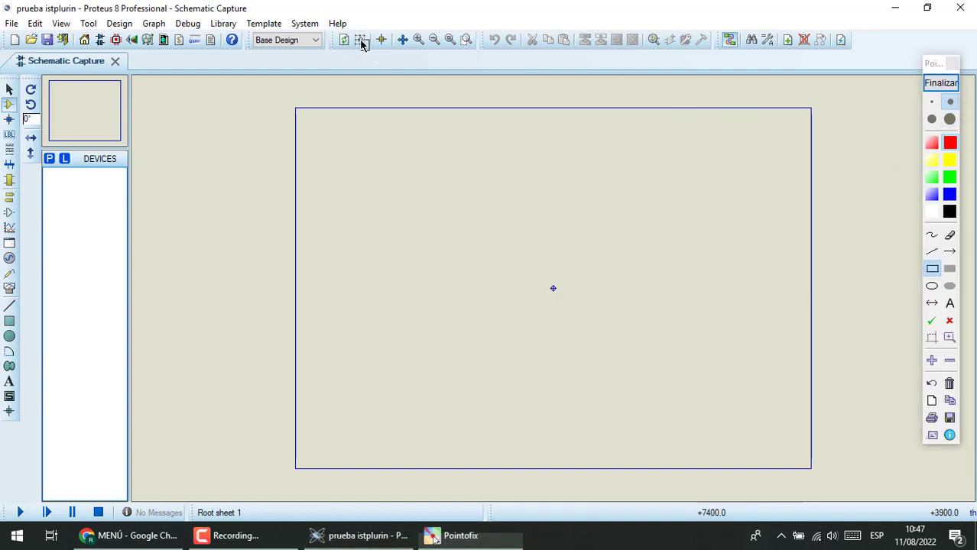
left_click_drag(348, 29, 372, 52)
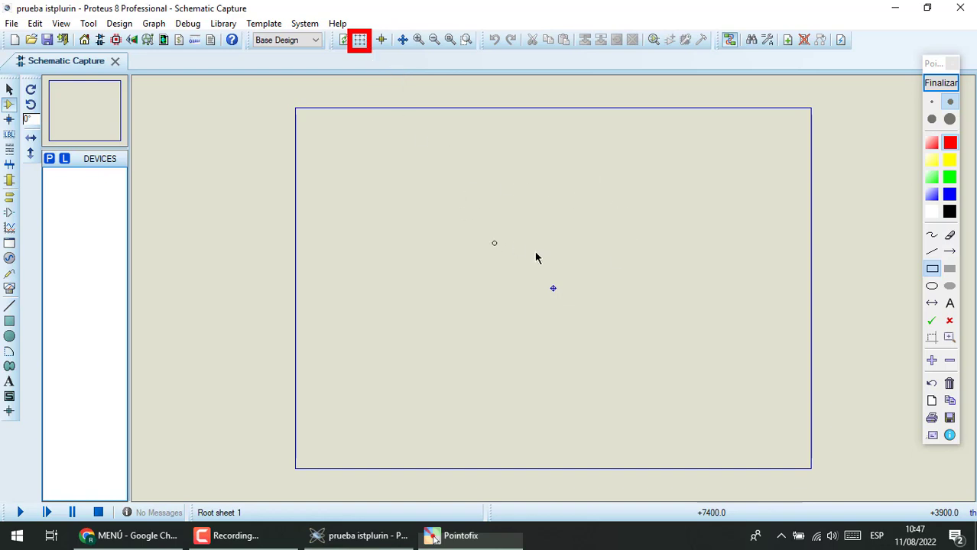
left_click(941, 83)
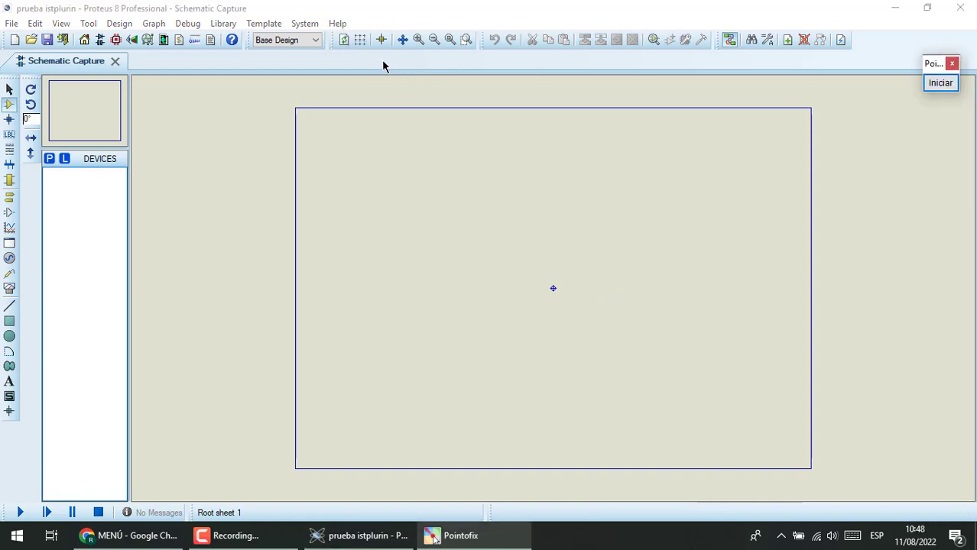
- Turn on the schematic grid as dots and examine it at higher magnification
left_click(361, 41)
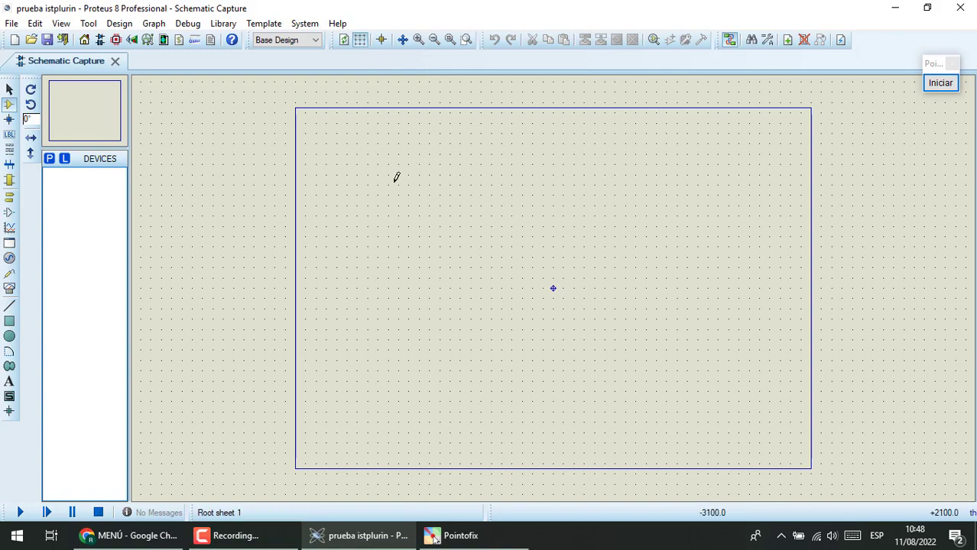
scroll(396, 177, "up", 2)
scroll(460, 217, "down", 1)
scroll(466, 233, "up", 3)
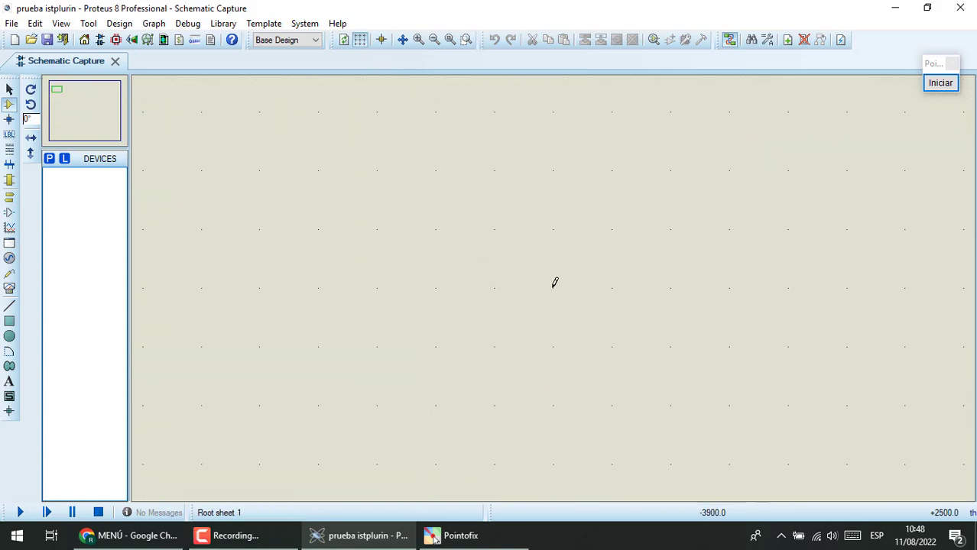
scroll(546, 282, "down", 1)
- Switch the schematic grid from dots to lines and bring the whole sheet border back into the editing window
left_click(362, 39)
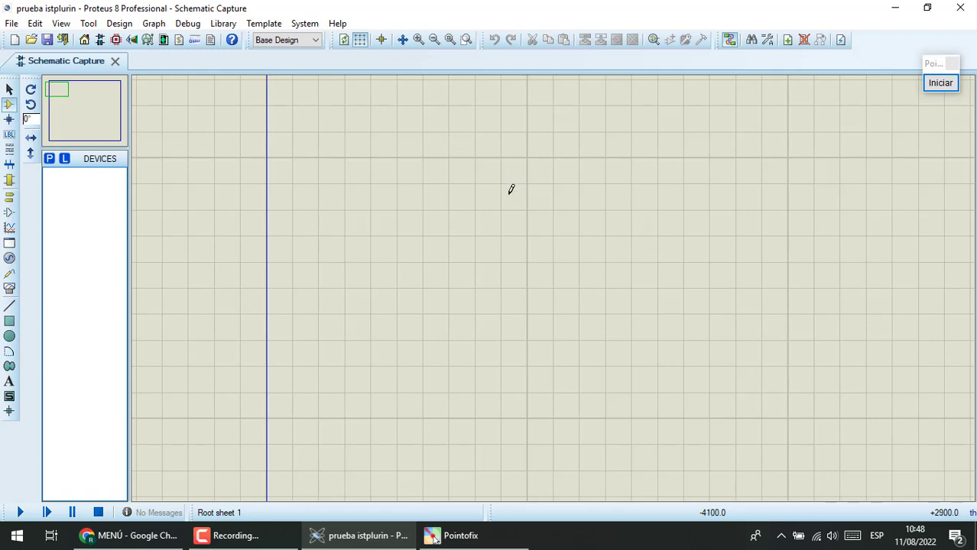
scroll(531, 230, "down", 3)
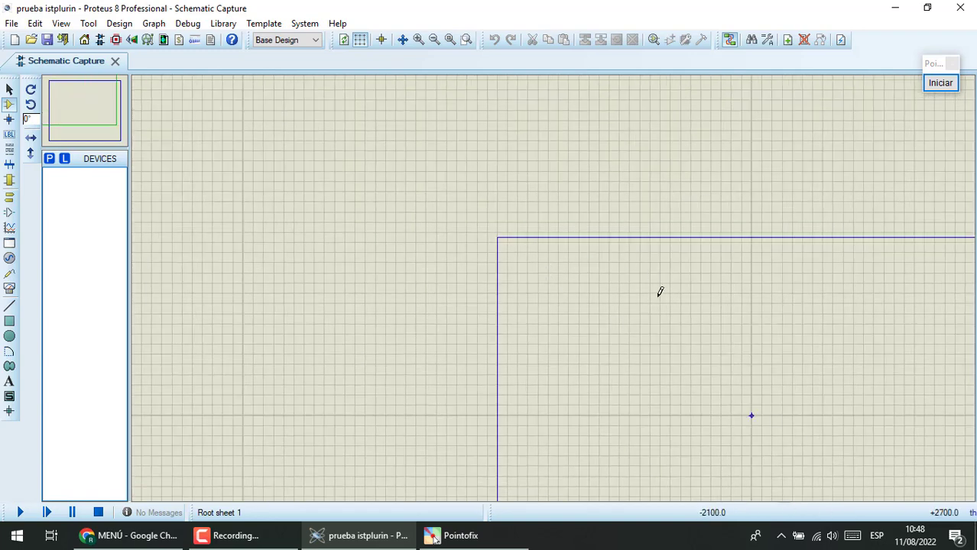
left_click(75, 131)
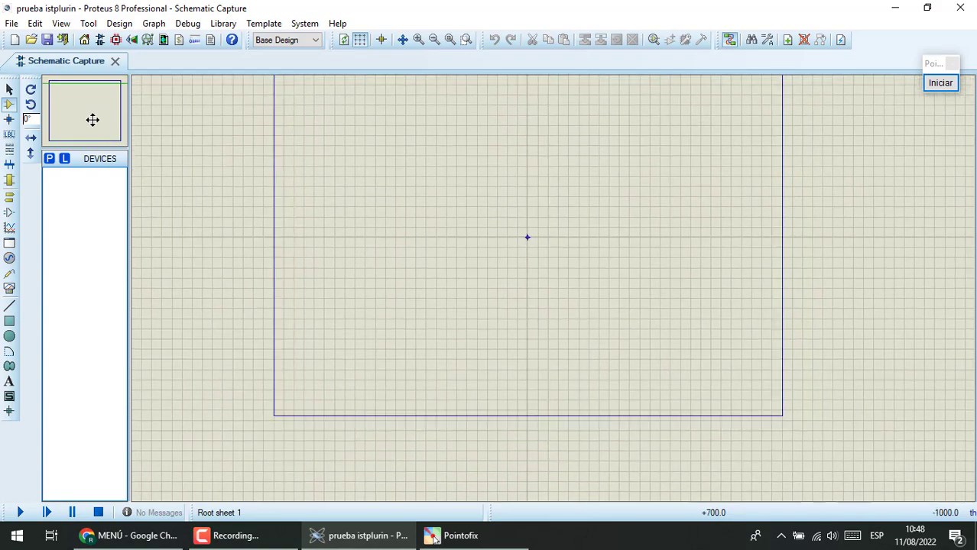
left_click(96, 117)
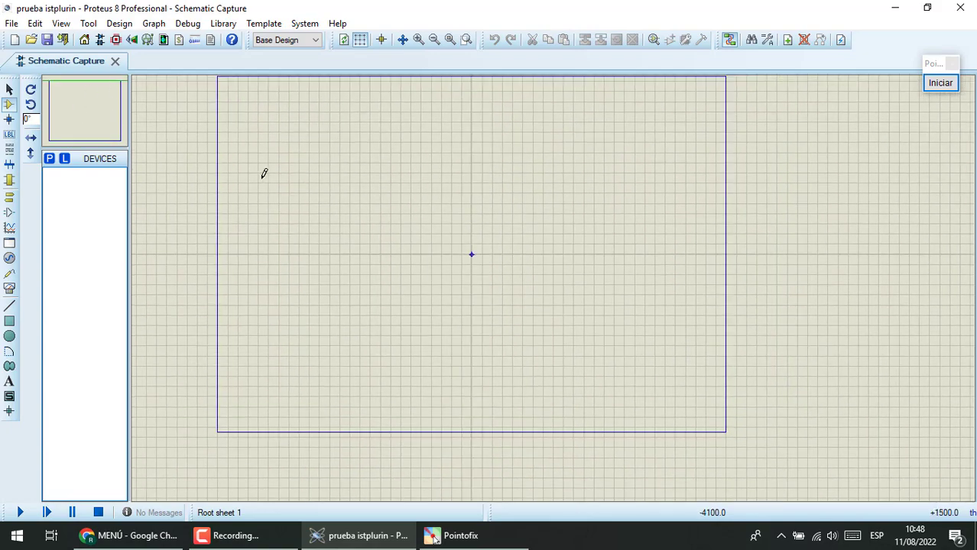
- Activate Selection mode for the schematic
left_click(10, 90)
scroll(522, 273, "down", 1)
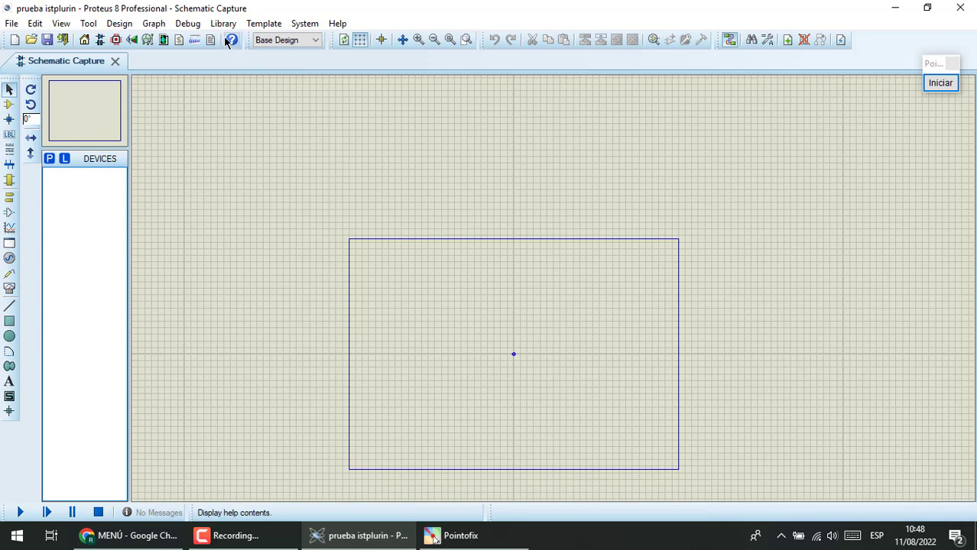
- Set the paper colour in the design defaults to cyan and apply it
left_click(272, 25)
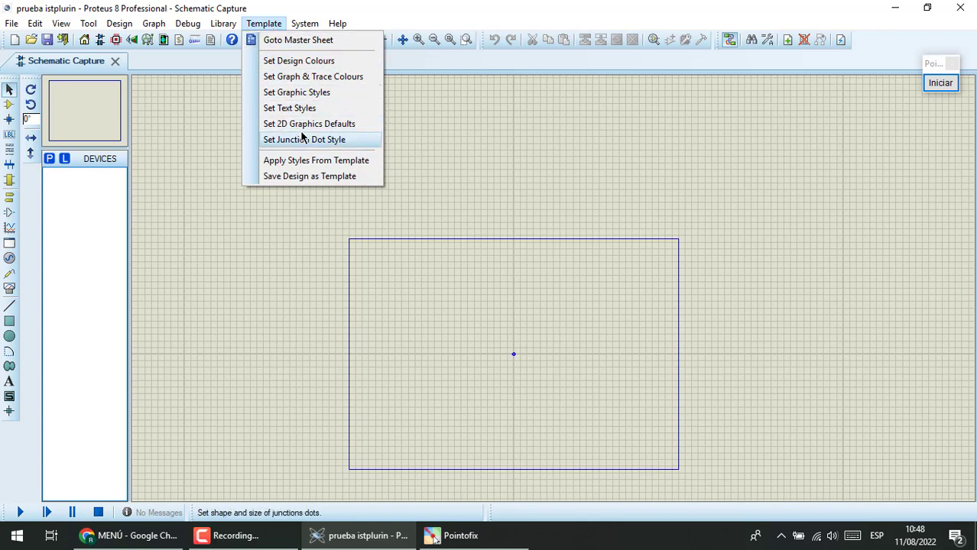
left_click(305, 61)
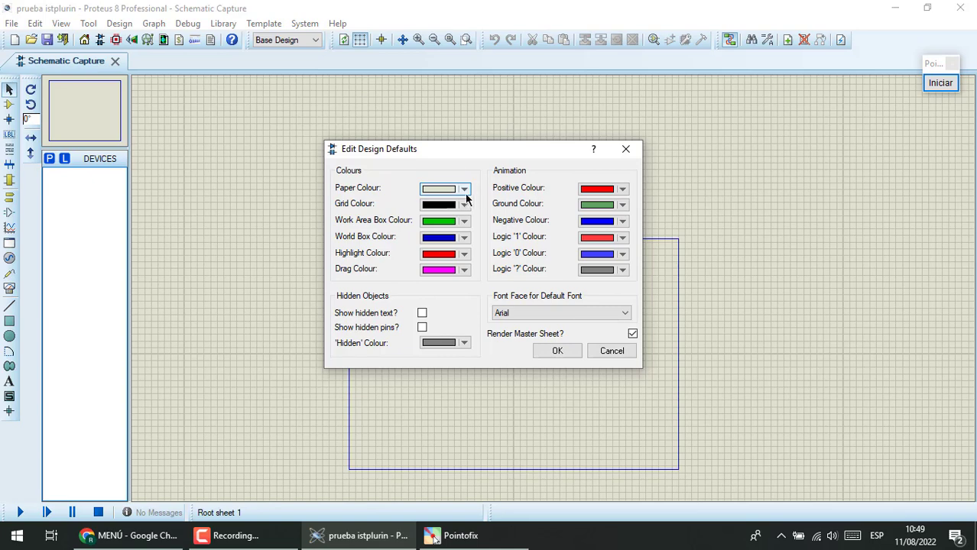
left_click(464, 189)
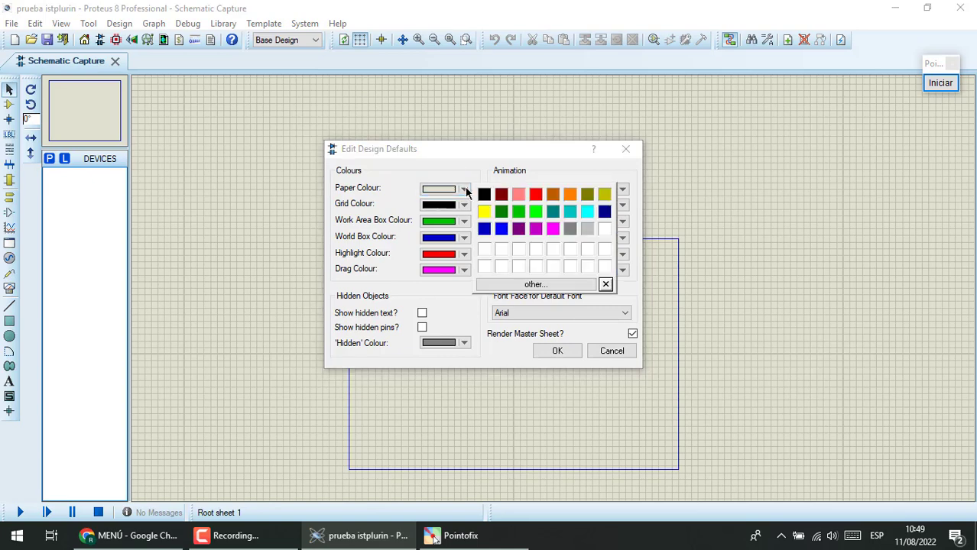
left_click(587, 213)
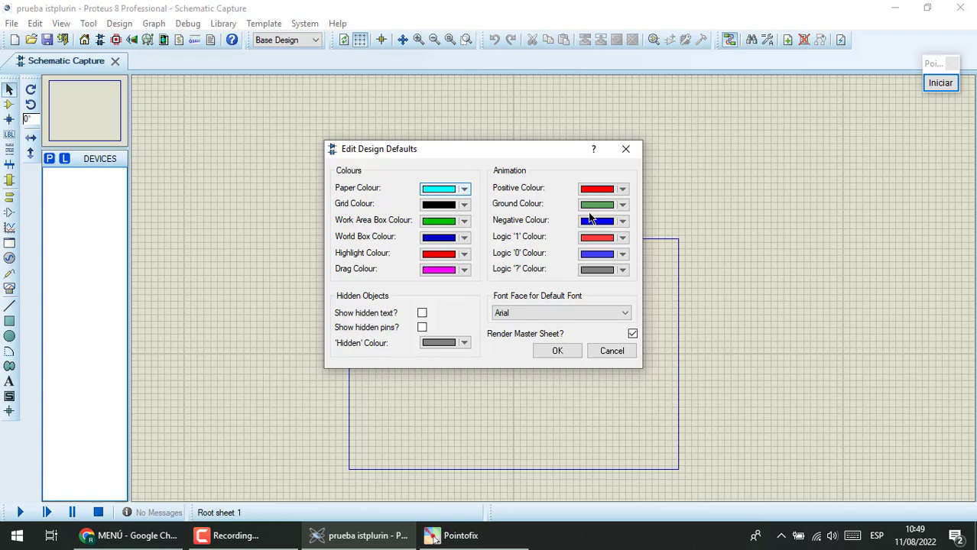
left_click(559, 353)
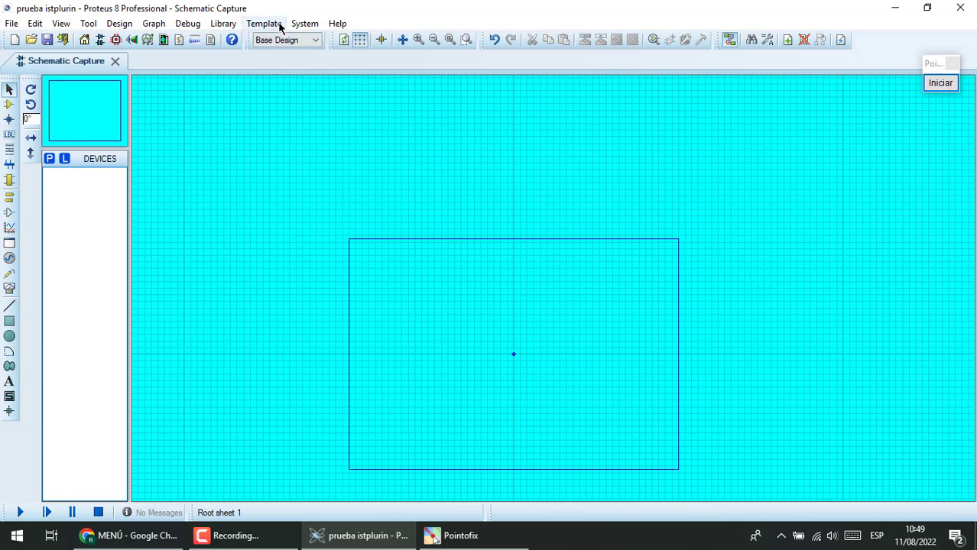
- Start annotating, draw a red arrow pointing at the Template heading and end the annotation
left_click(306, 26)
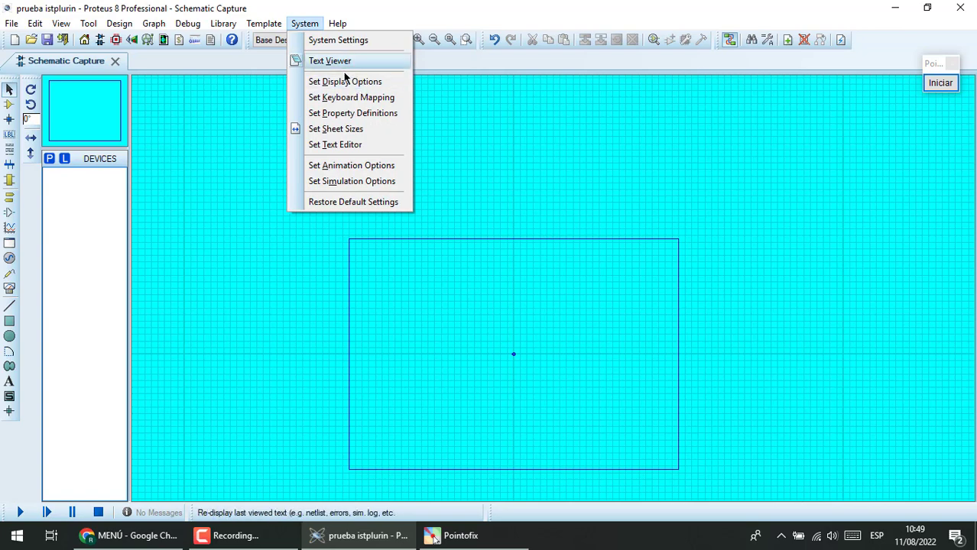
mouse_move(264, 24)
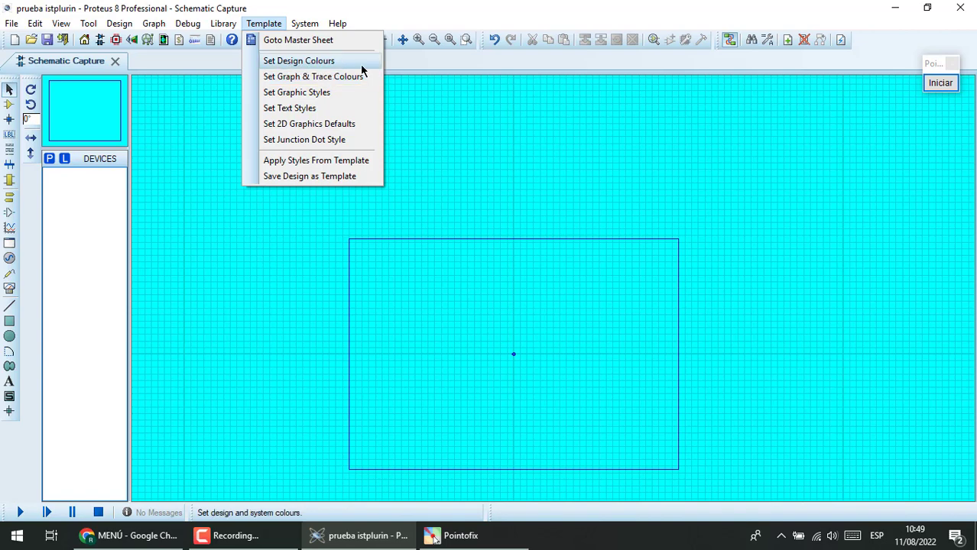
left_click(940, 83)
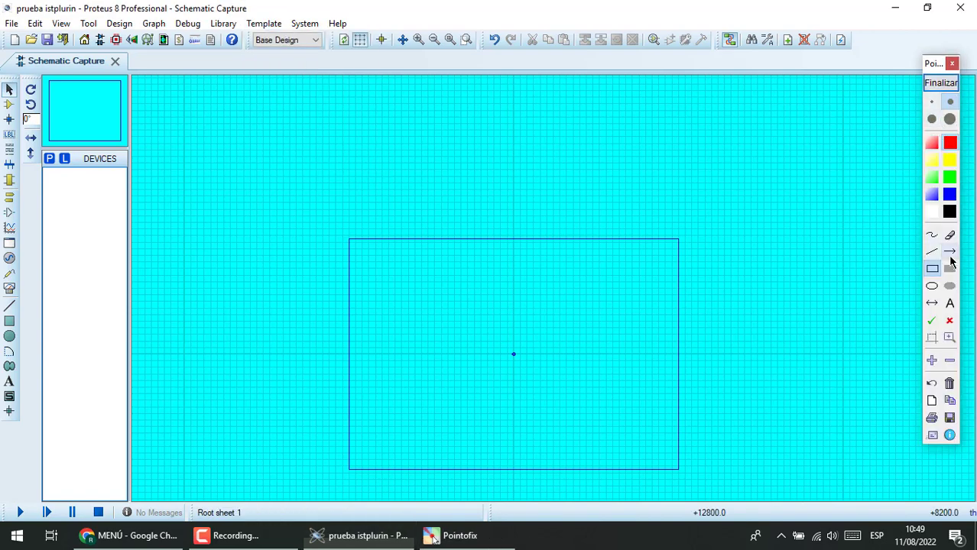
left_click(950, 252)
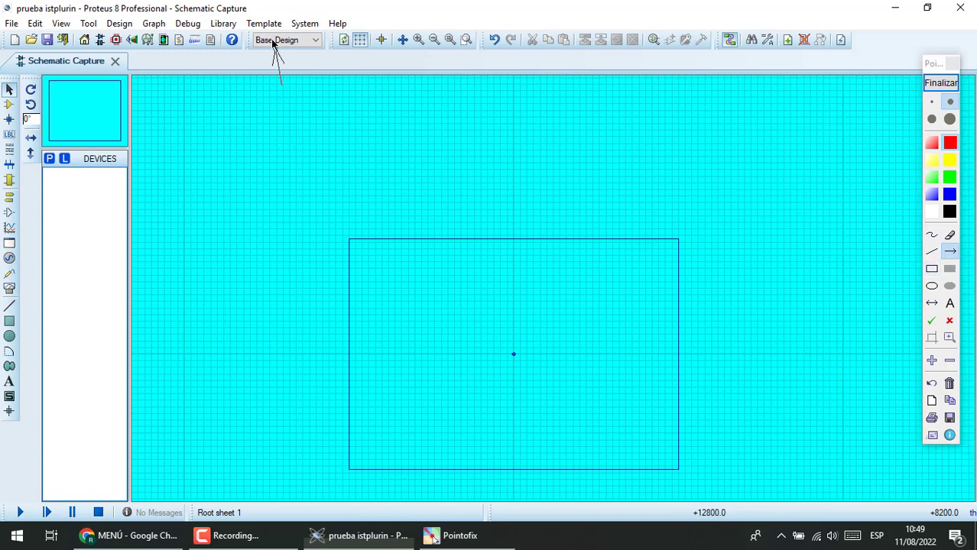
mouse_move(283, 85)
left_mouse_down()
mouse_move(263, 32)
mouse_move(272, 29)
left_mouse_up()
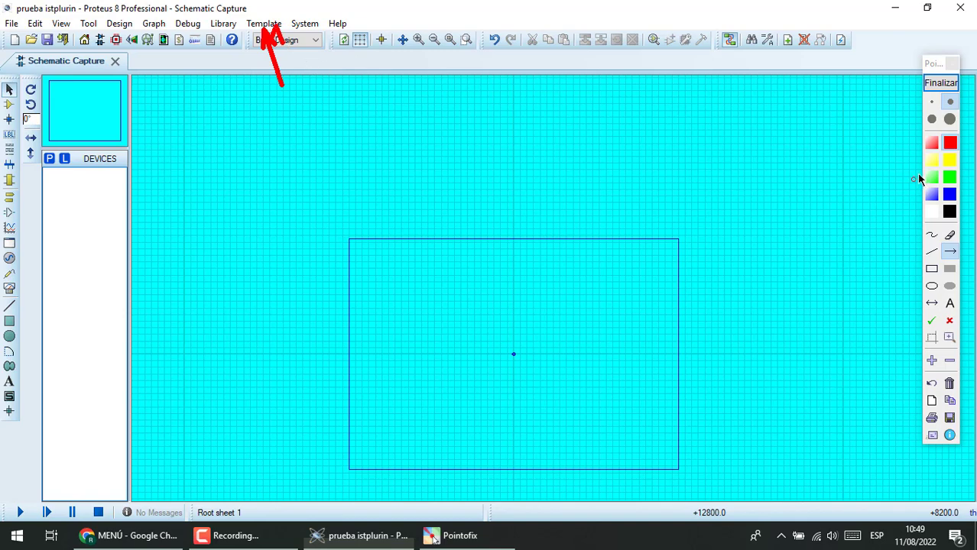
left_click(941, 82)
- Set the paper colour in the design defaults to white and apply it
left_click(269, 25)
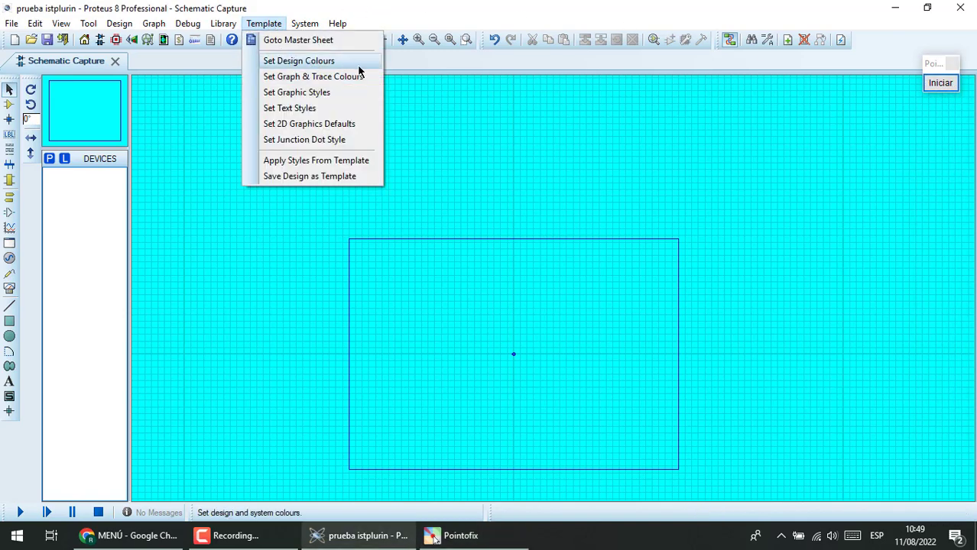
left_click(325, 61)
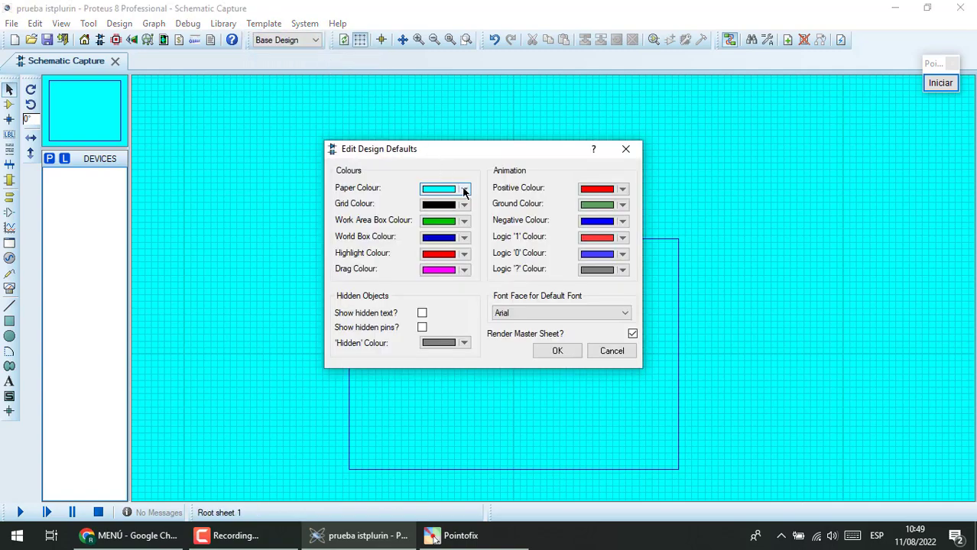
left_click(464, 189)
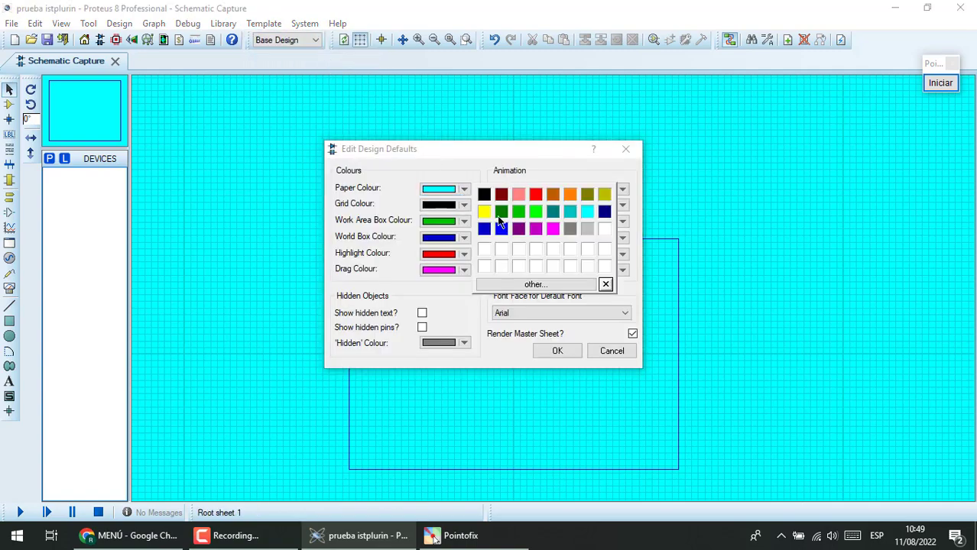
left_click(605, 228)
left_click(558, 354)
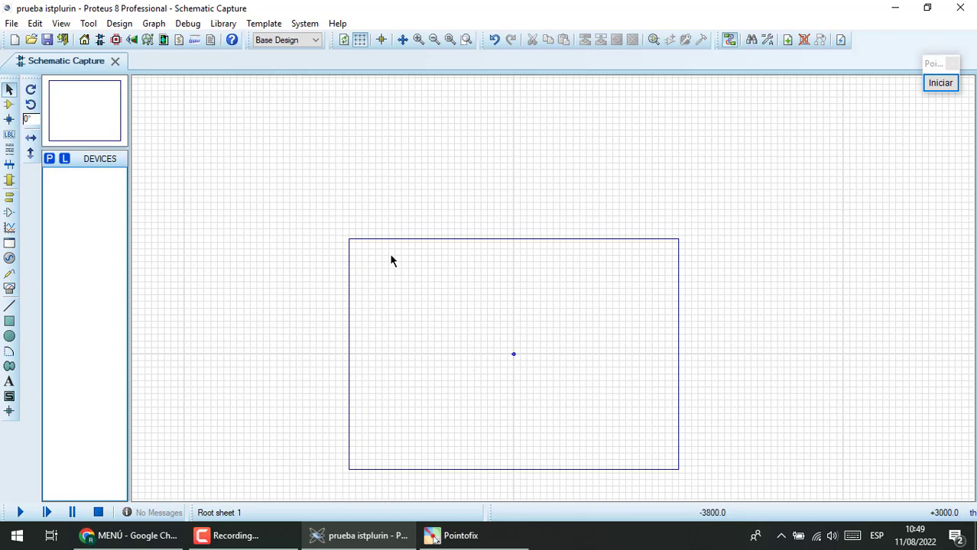
- Start annotating and frame the blue sheet border in the editing window with a red rectangle
left_click_drag(349, 244, 676, 474)
left_click(940, 82)
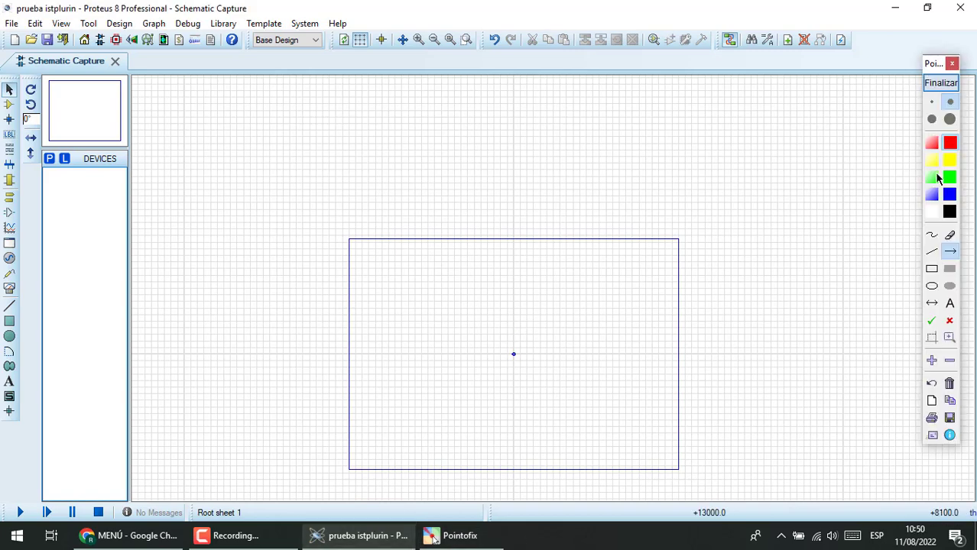
left_click(933, 269)
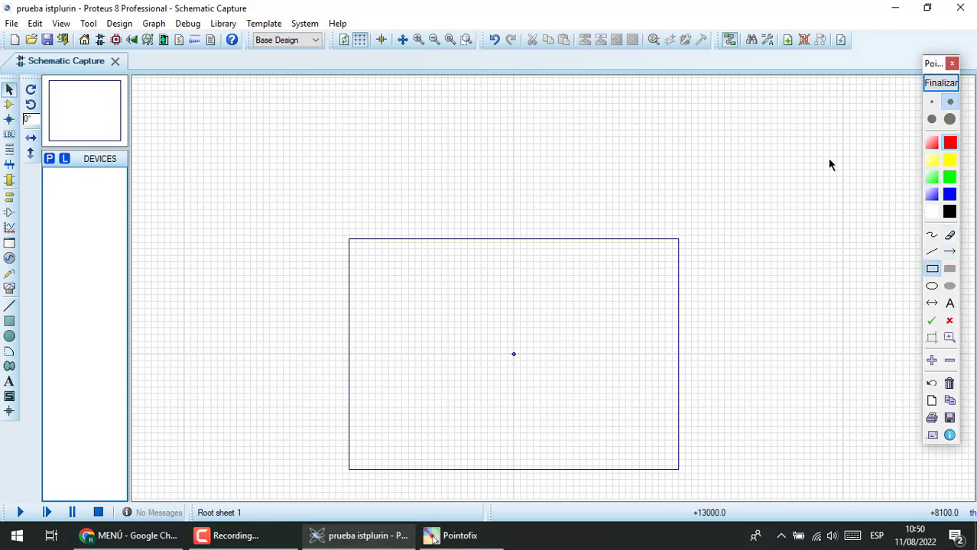
mouse_move(348, 238)
left_mouse_down()
mouse_move(686, 416)
mouse_move(689, 495)
mouse_move(688, 475)
left_mouse_up()
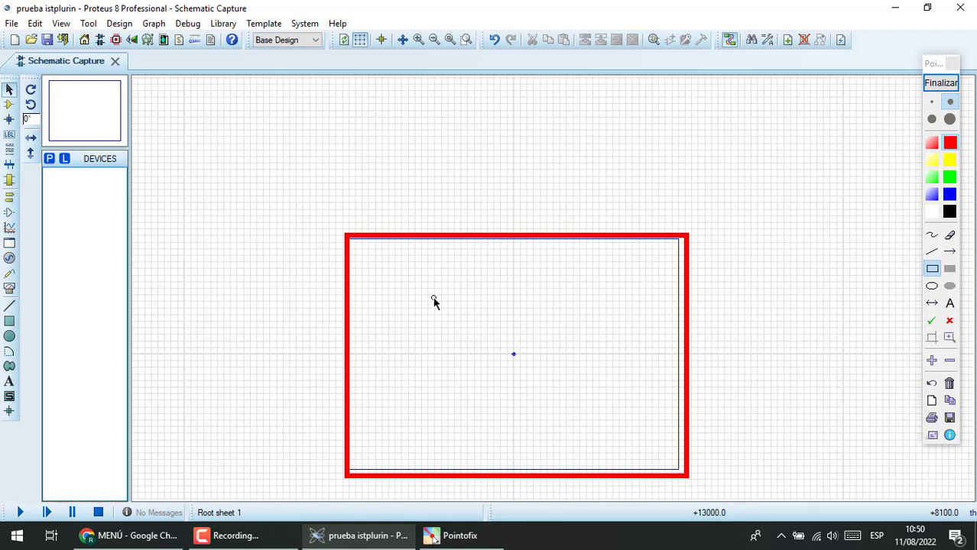
- Mark a small red dot inside the framed sheet area and end the annotation
left_click(486, 267)
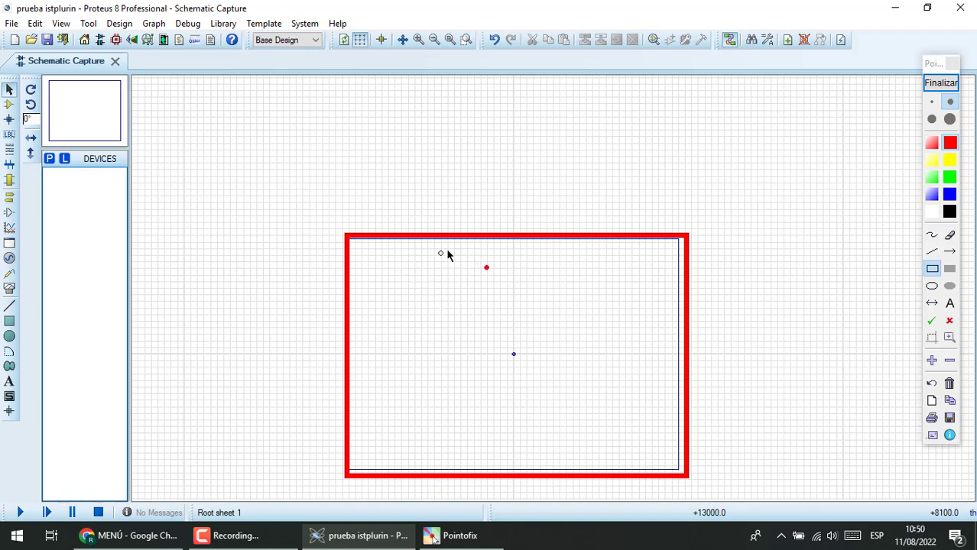
left_click(940, 83)
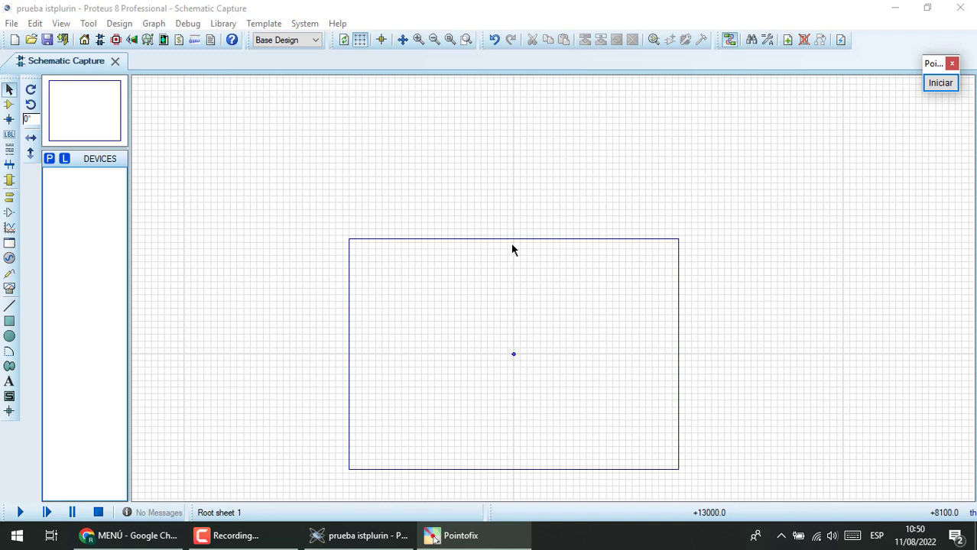
- Set the schematic sheet size to A3 (15in by 10in) and apply it
left_click(305, 24)
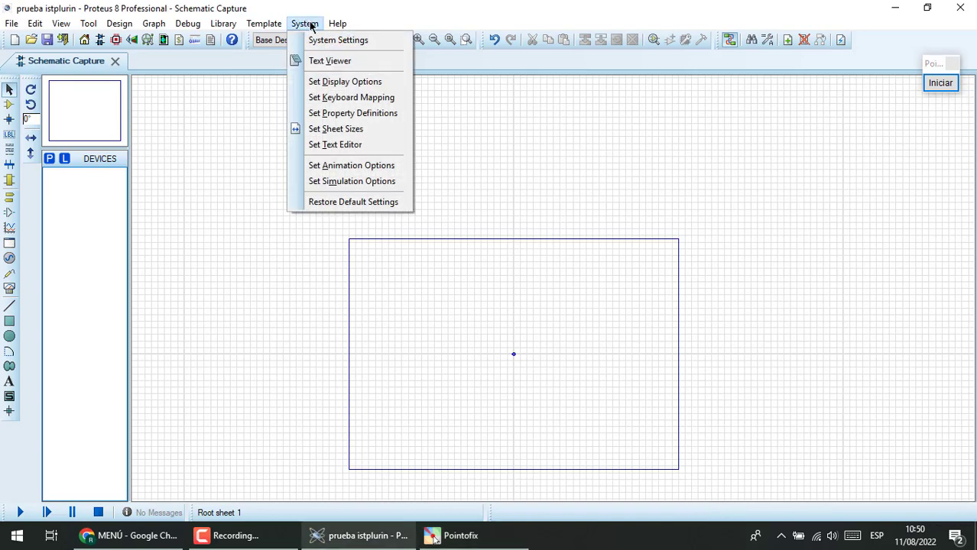
left_click(315, 27)
left_click(315, 27)
left_click(341, 129)
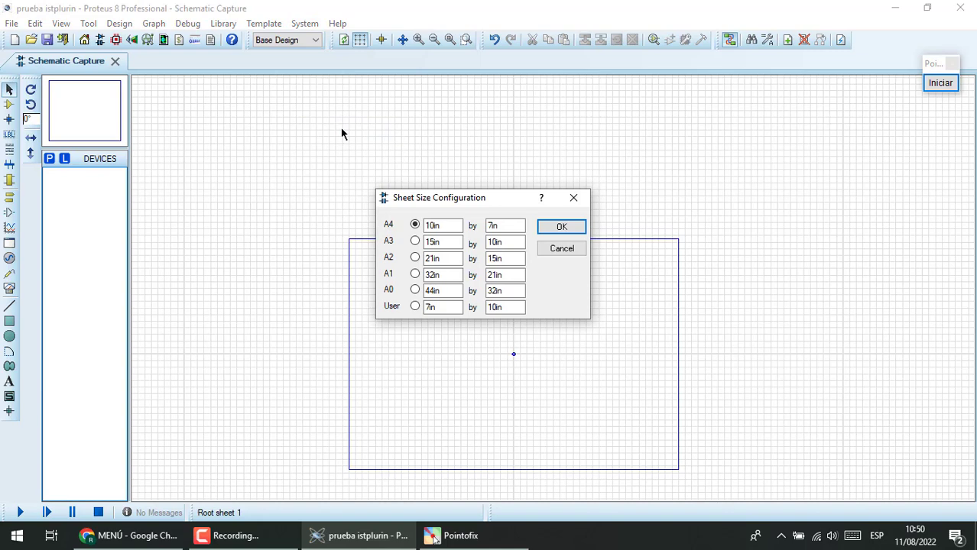
left_click(414, 241)
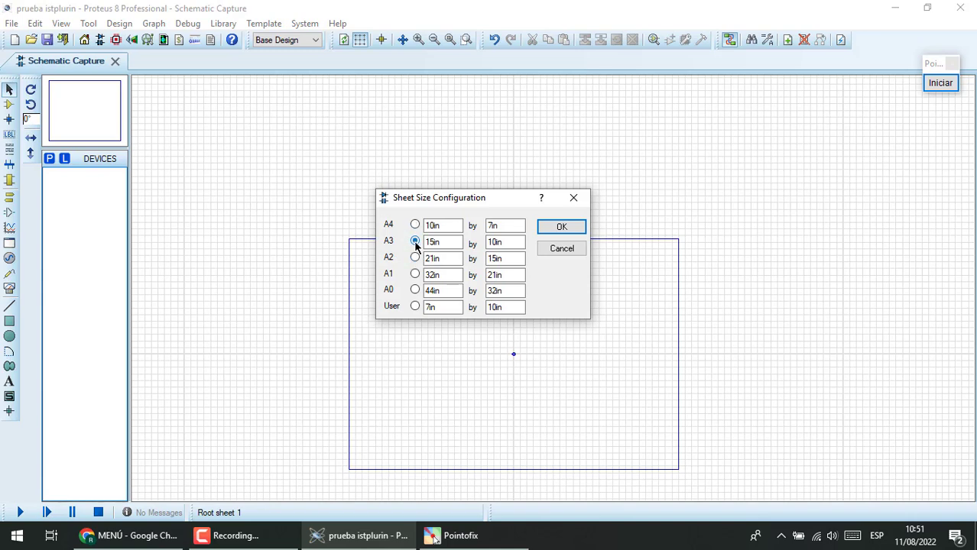
left_click(561, 227)
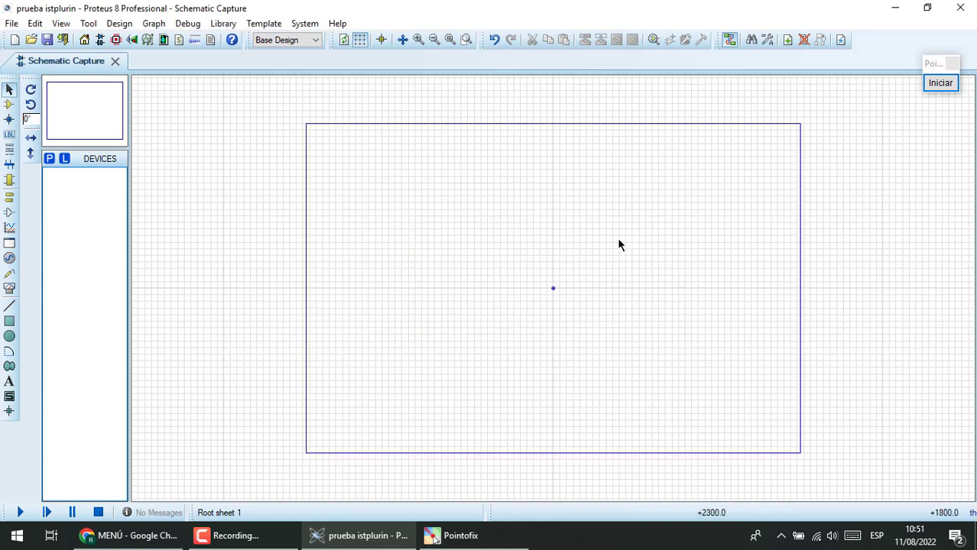
- Set the schematic sheet size to A2 (21in by 15in), apply it and inspect the enlarged sheet
left_click(302, 26)
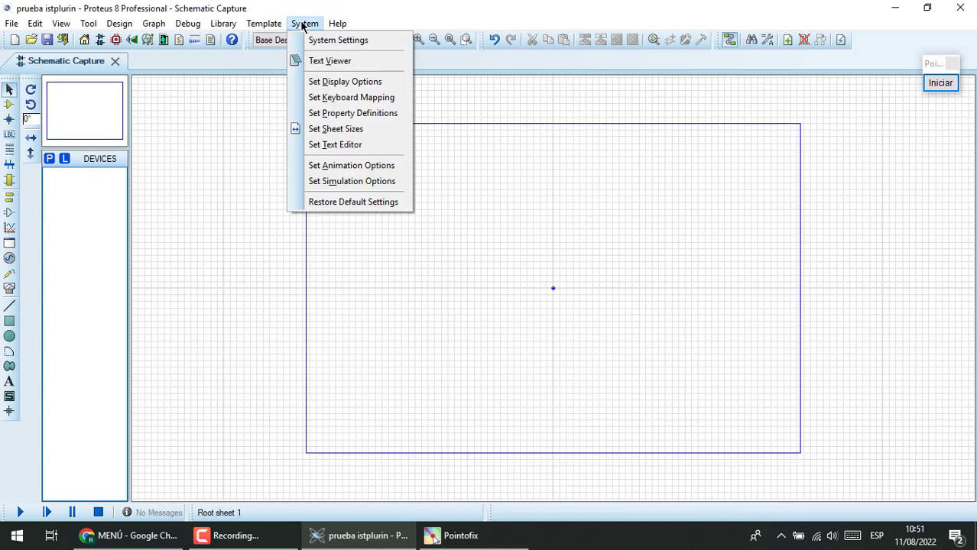
left_click(356, 135)
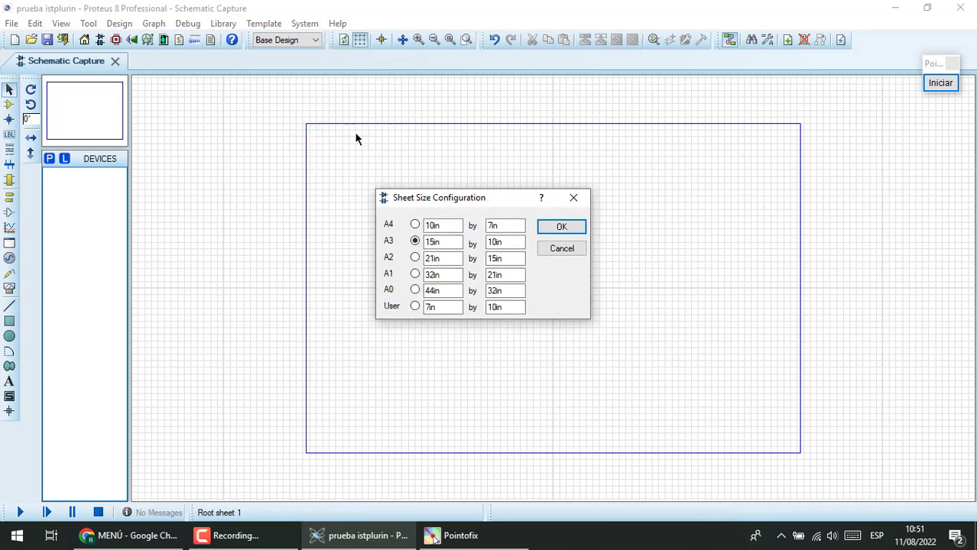
left_click(415, 259)
left_click(582, 228)
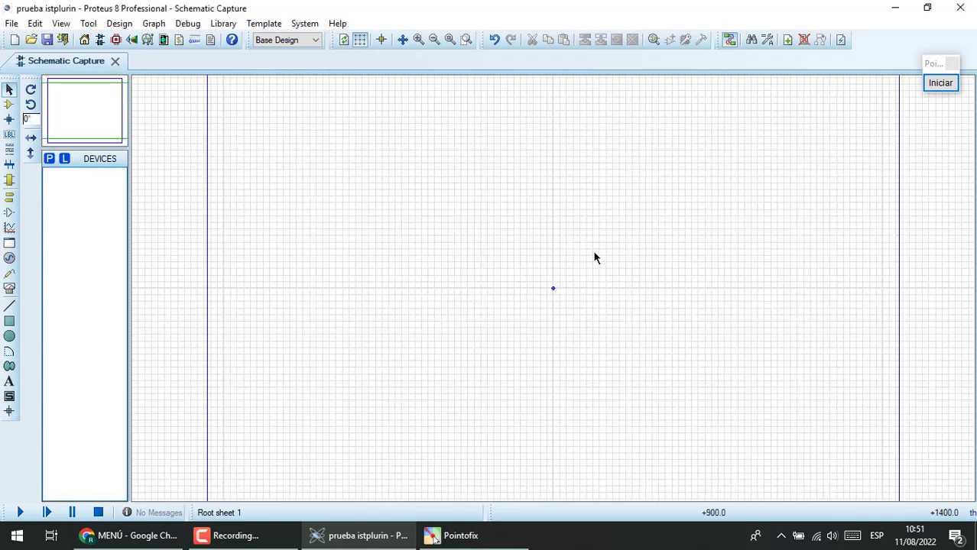
scroll(555, 294, "down", 3)
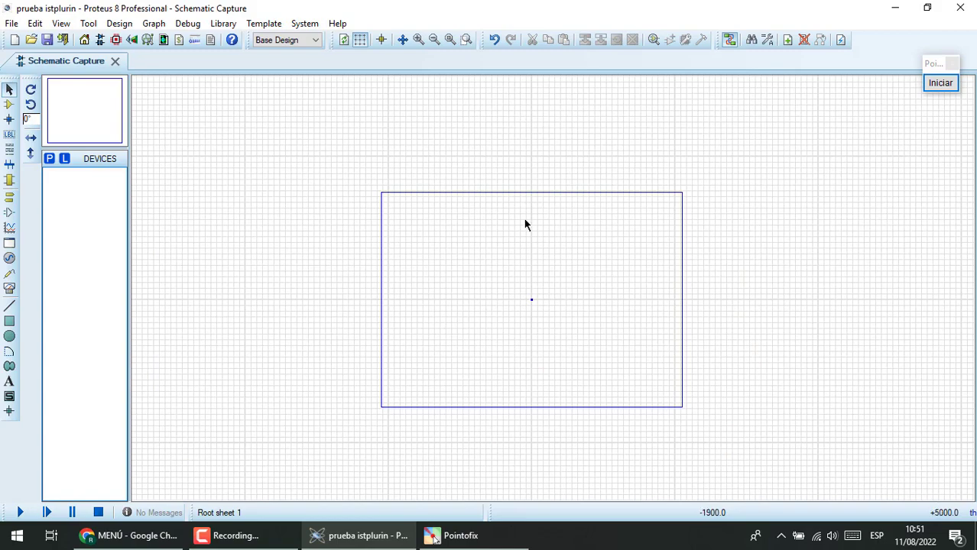
scroll(506, 275, "up", 2)
scroll(555, 292, "down", 1)
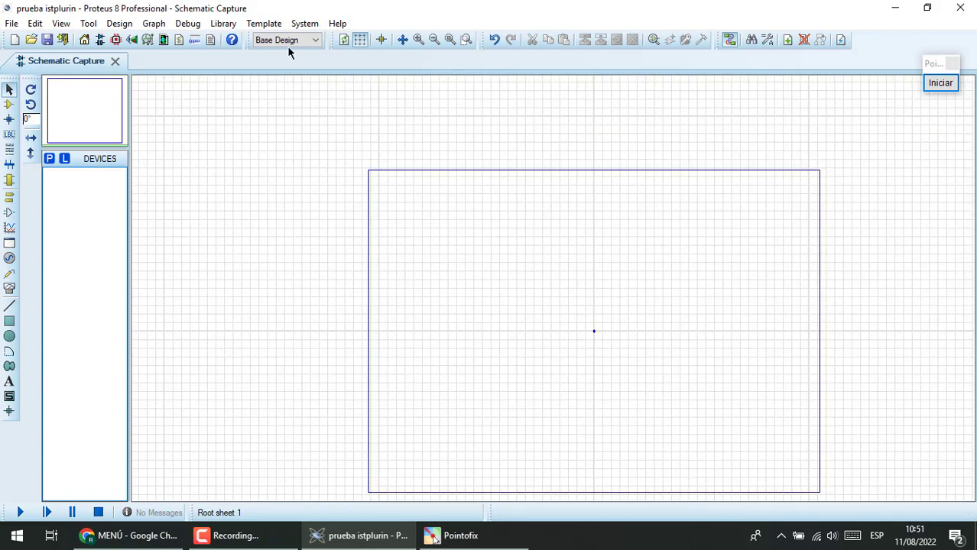
- Set the schematic sheet size to A4 (10in by 7in) and apply it
left_click(302, 24)
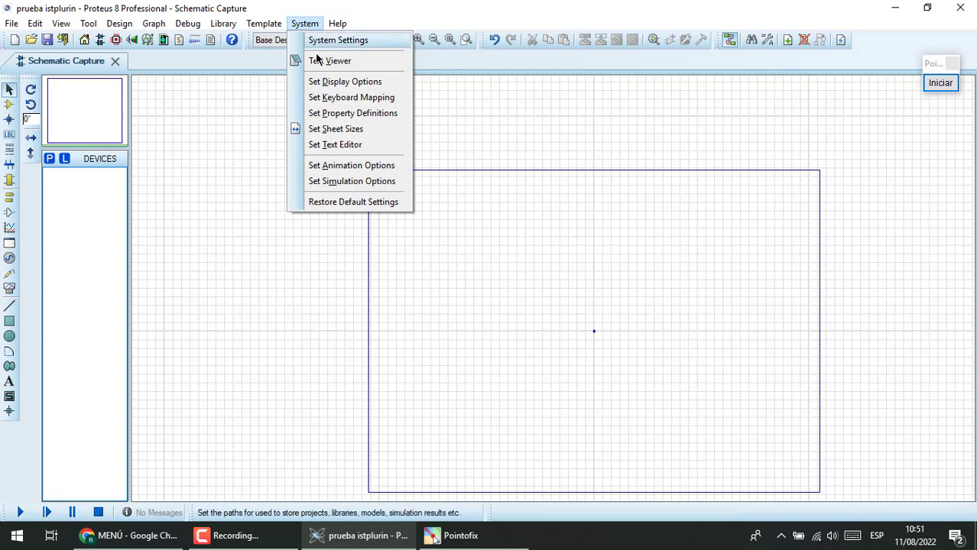
left_click(356, 130)
left_click(416, 225)
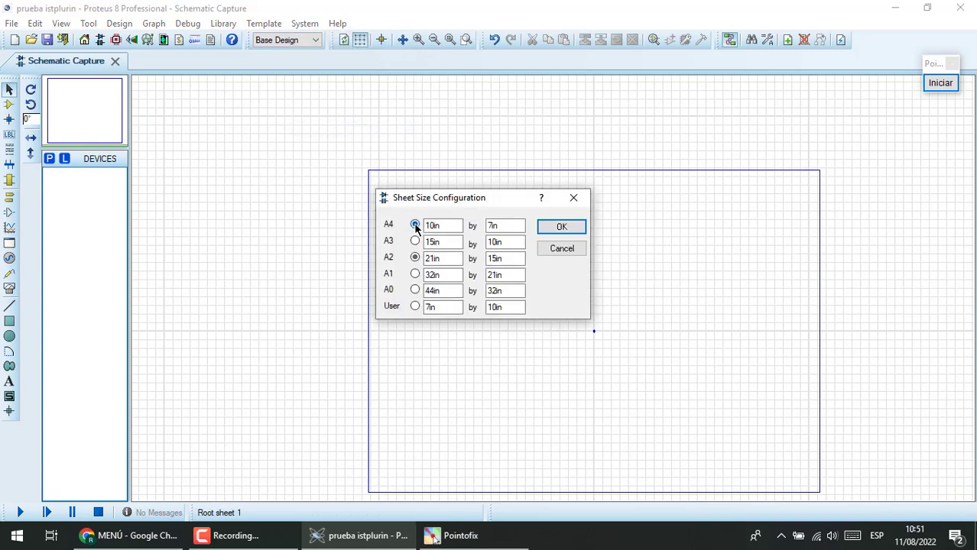
left_click(565, 230)
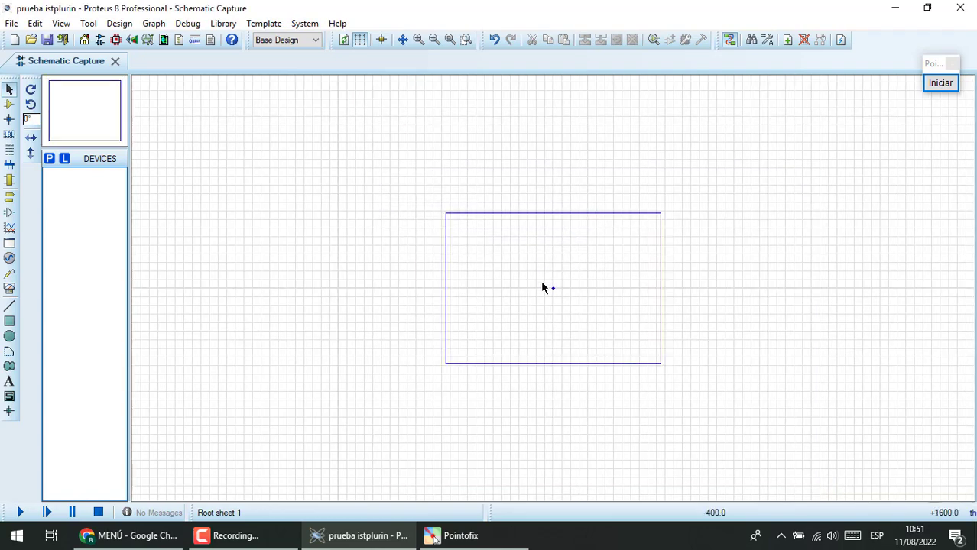
scroll(543, 286, "up", 2)
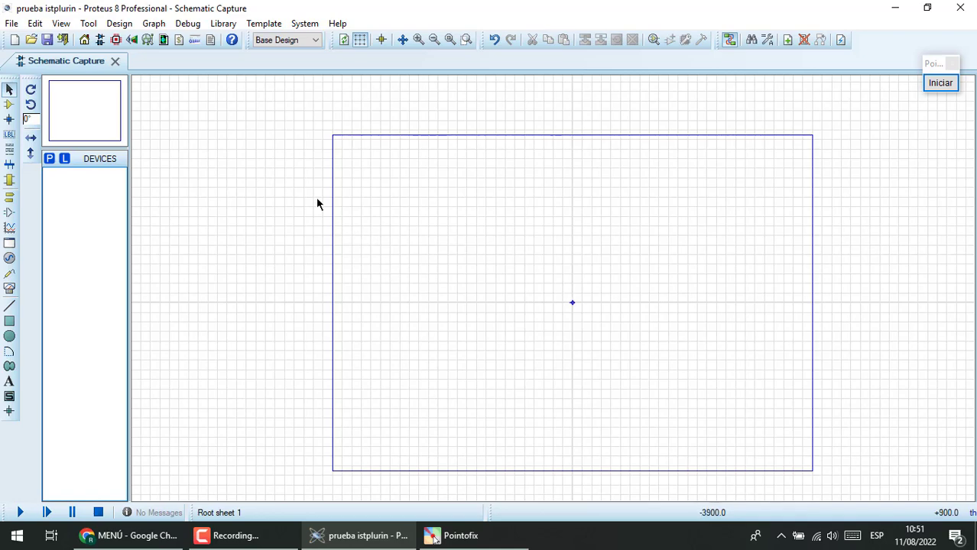
- Switch to Component Mode, frame the P control beside the DEVICES heading with a red annotation rectangle, and end the annotation
left_click(8, 109)
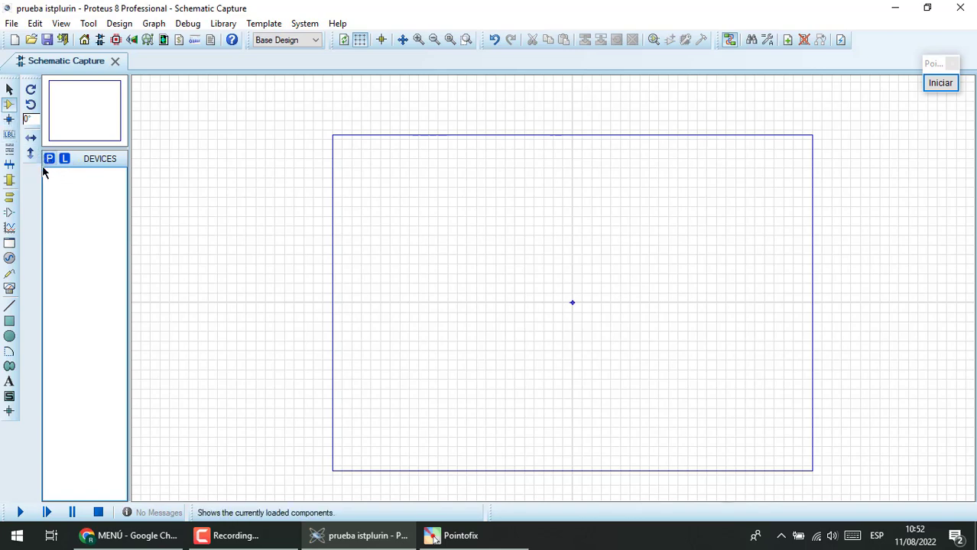
left_click(939, 84)
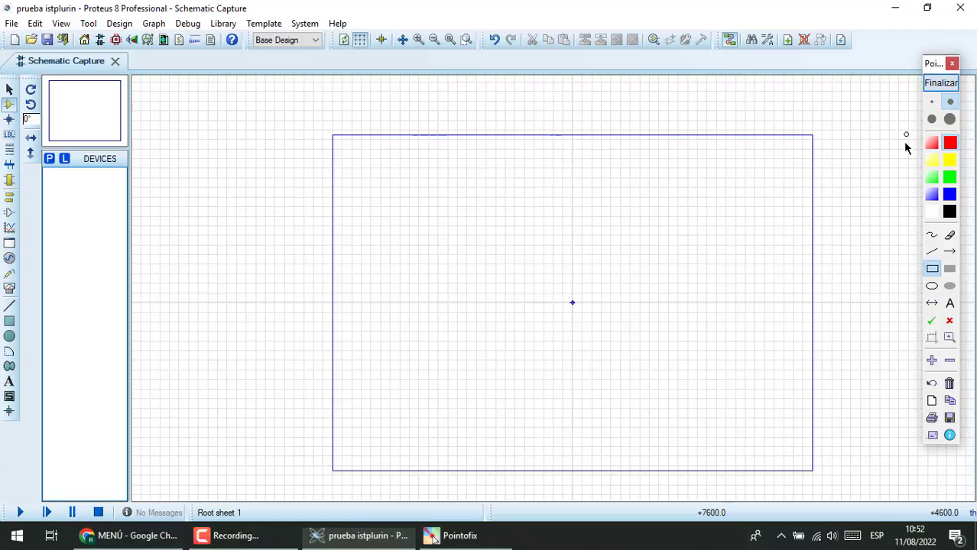
left_click(933, 269)
left_click_drag(56, 169, 41, 152)
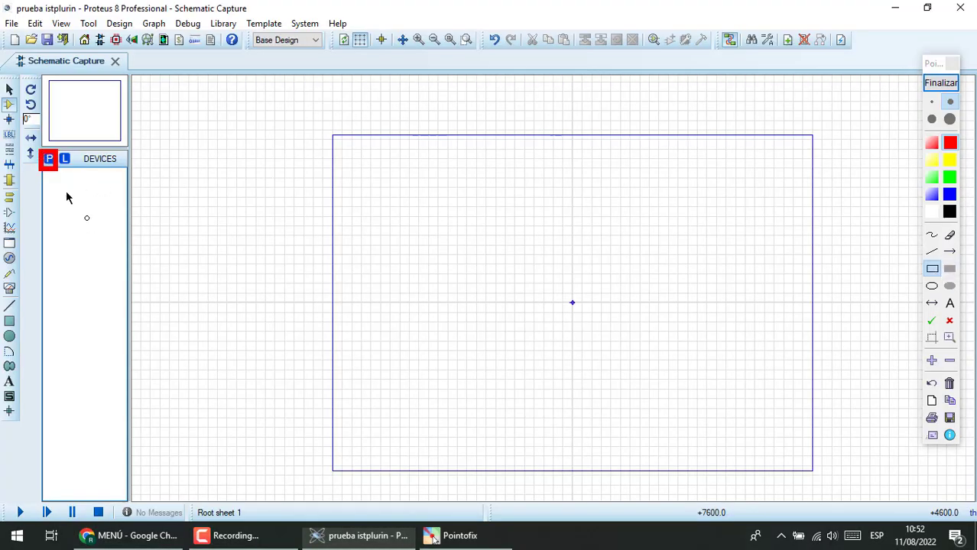
left_click(942, 82)
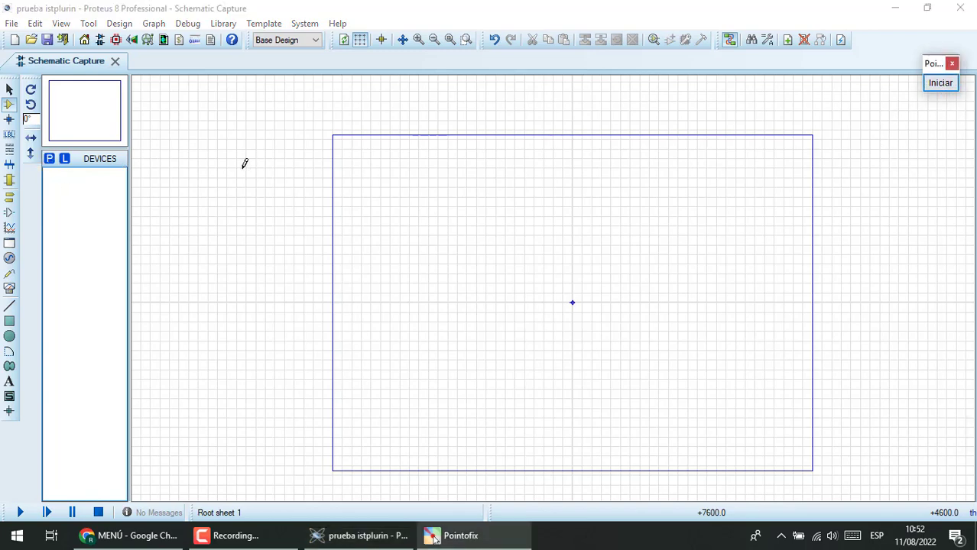
- Demonstrate opening and closing the Pick Devices dialog, moving the floating annotation toolbar clear of the dialog's title bar
left_click(49, 160)
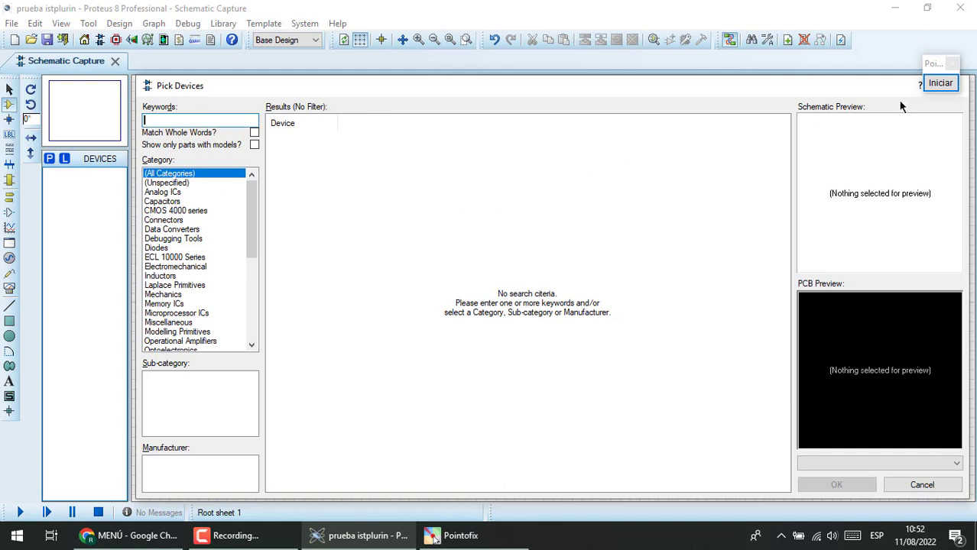
left_click_drag(936, 65, 916, 26)
left_click(953, 87)
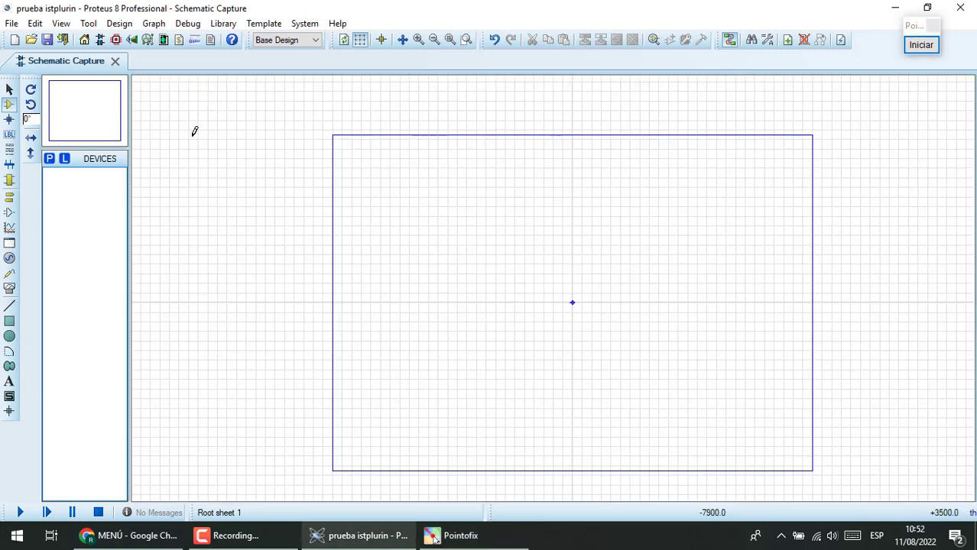
key("p")
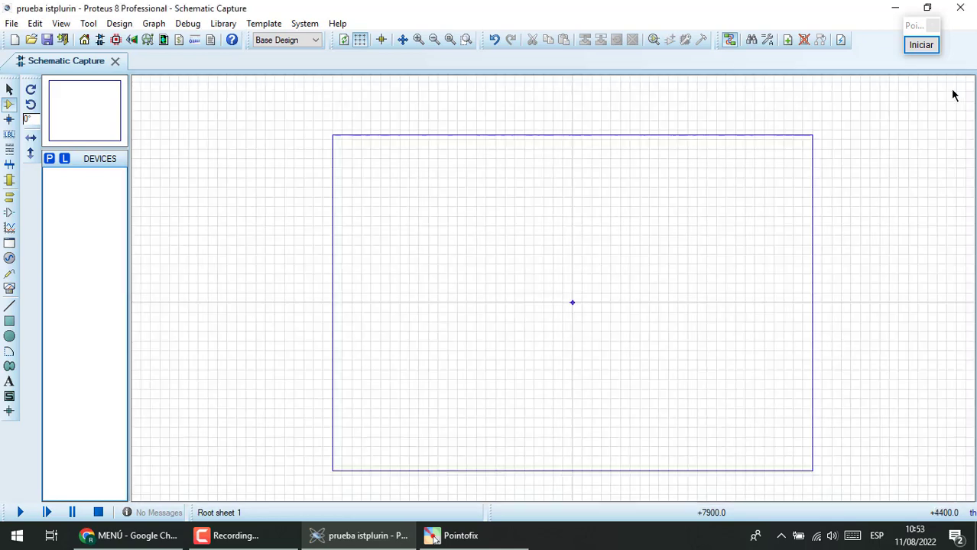
left_click(953, 87)
- Open the Pick Devices dialog, frame its Keywords field with a red annotation rectangle and end the annotation
key("p")
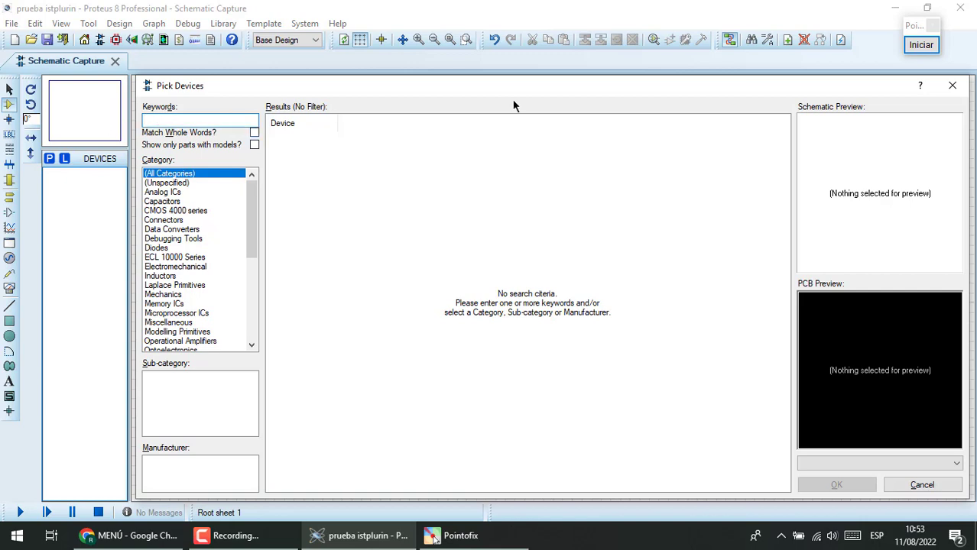
left_click(921, 44)
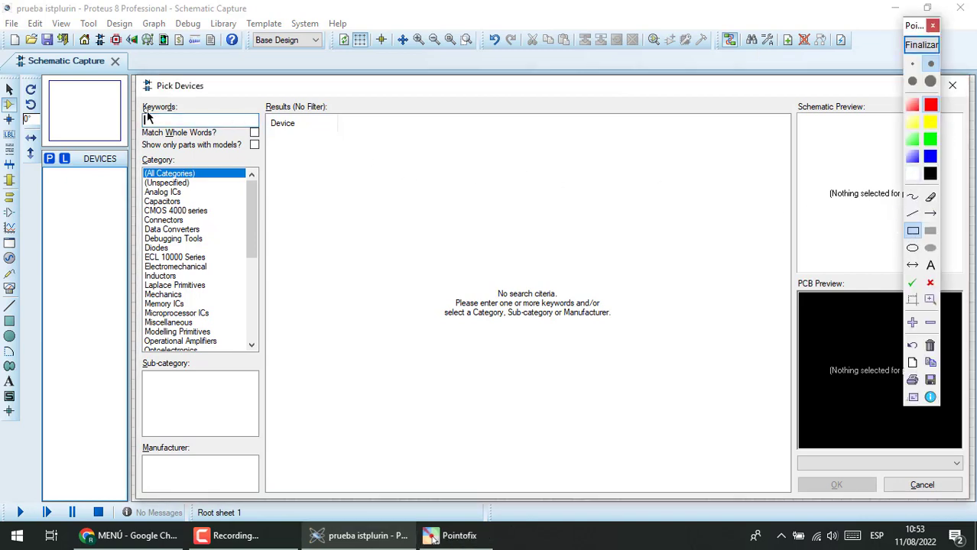
left_click_drag(141, 109, 265, 141)
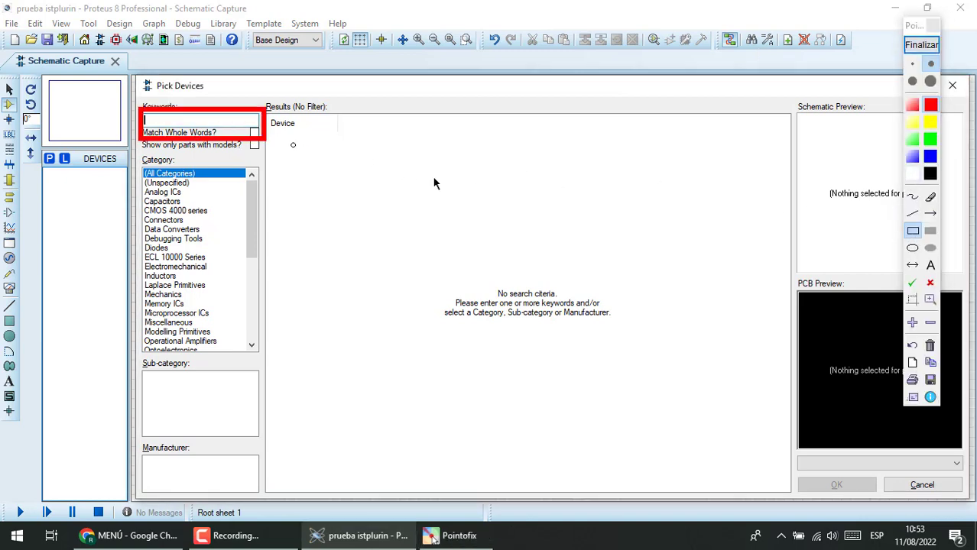
left_click(921, 44)
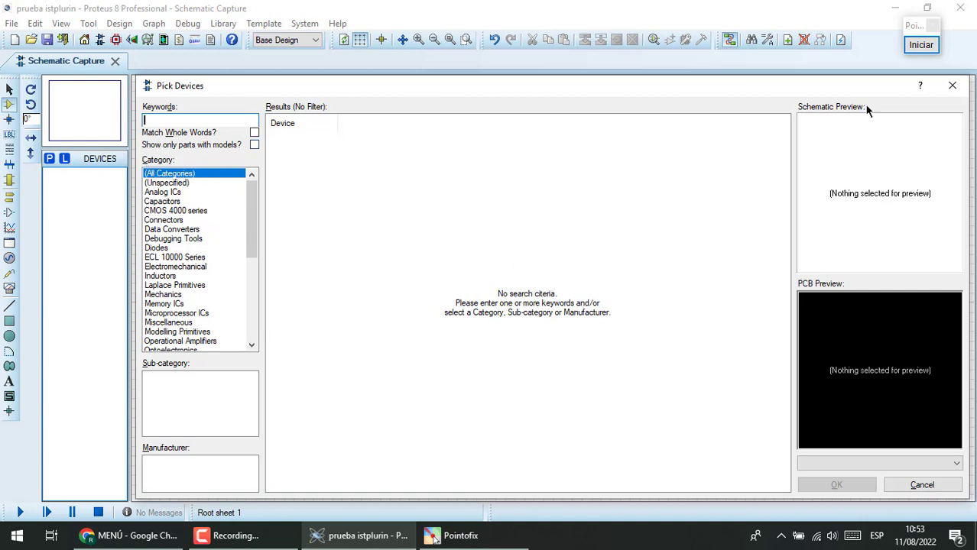
- Start annotating and frame the Category list with a red rectangle and the Sub-category list with a yellow one
left_click(921, 45)
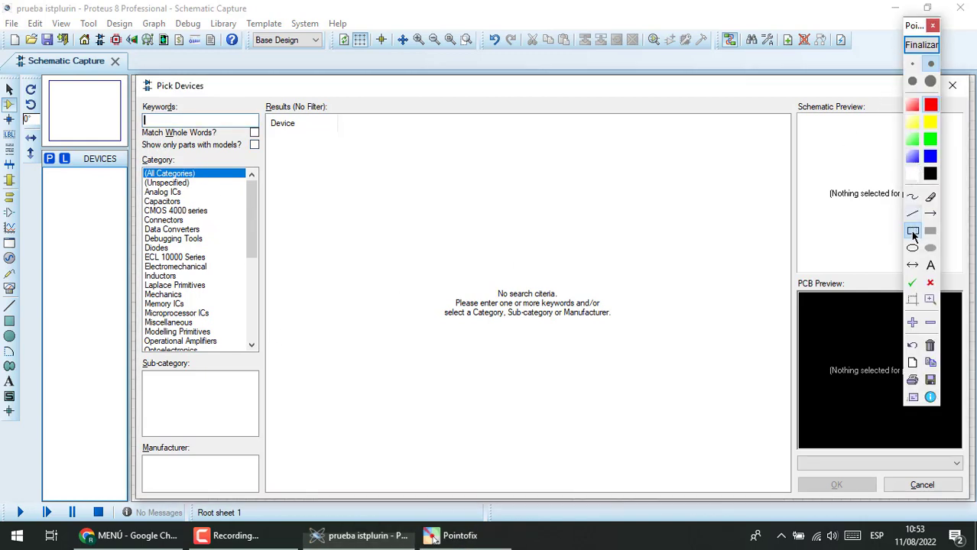
left_click(914, 233)
left_click_drag(139, 155, 262, 355)
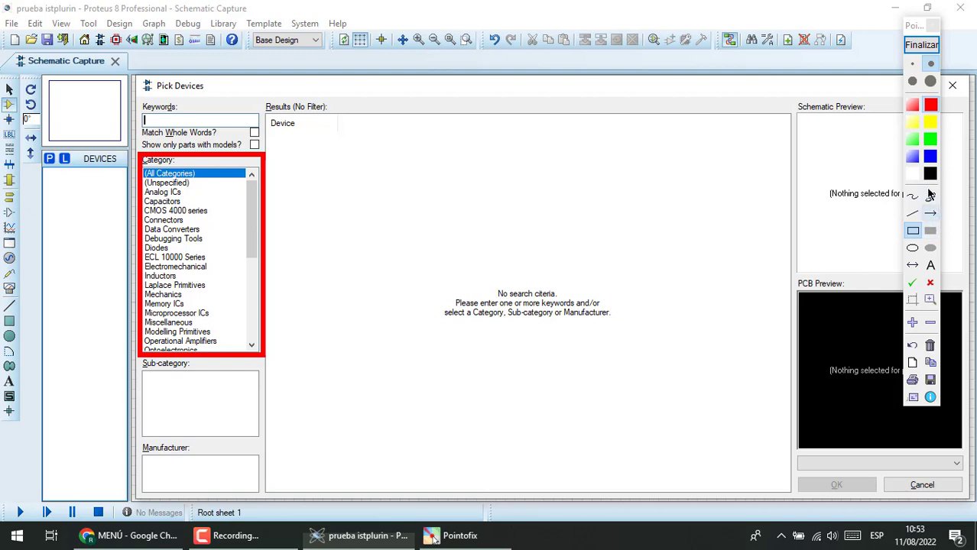
left_click(931, 122)
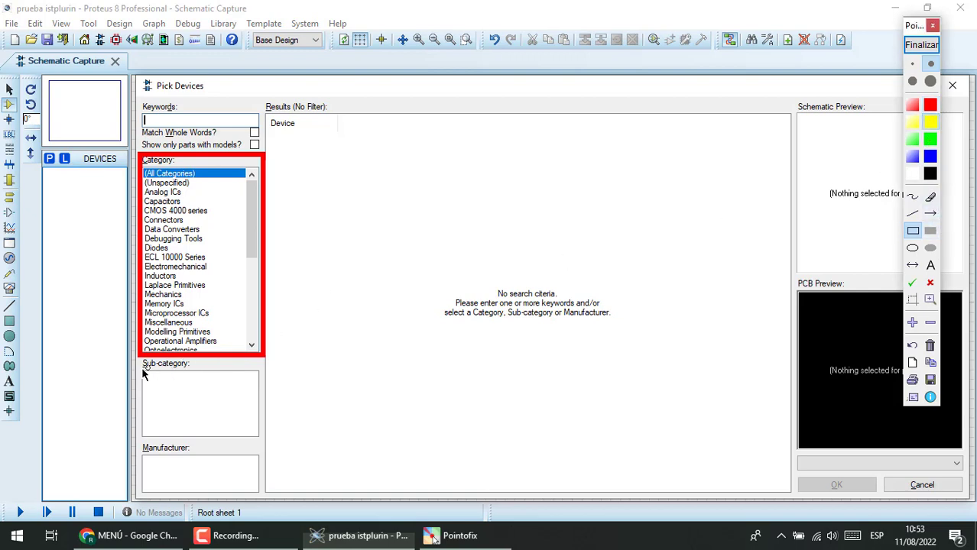
left_click_drag(136, 366, 260, 449)
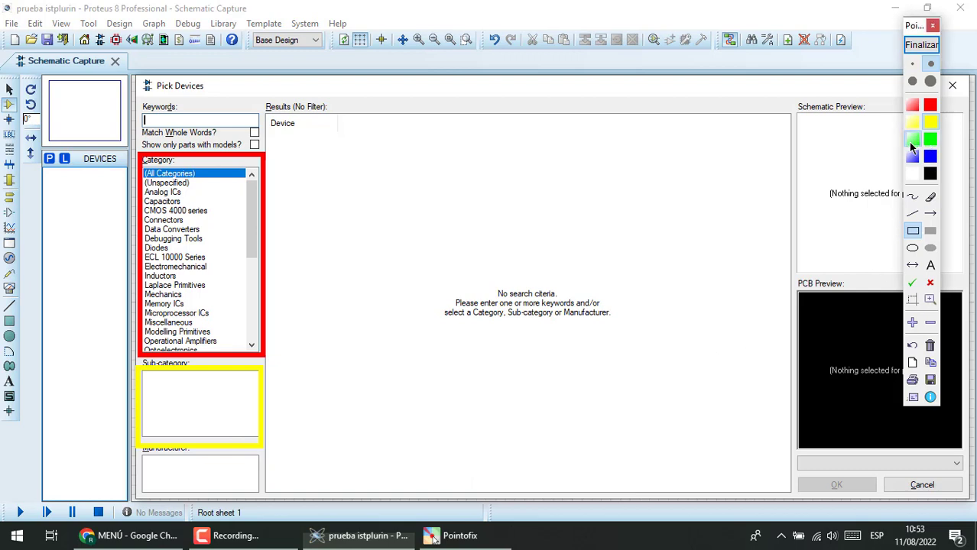
- Frame the Manufacturer list with a translucent green rectangle and end the annotation
left_click(911, 140)
left_click_drag(138, 455, 267, 501)
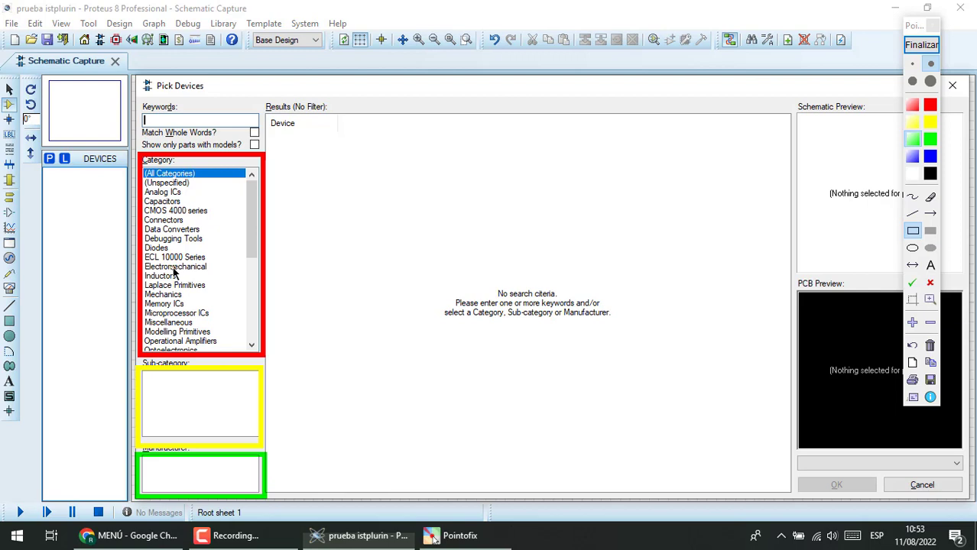
left_click(921, 44)
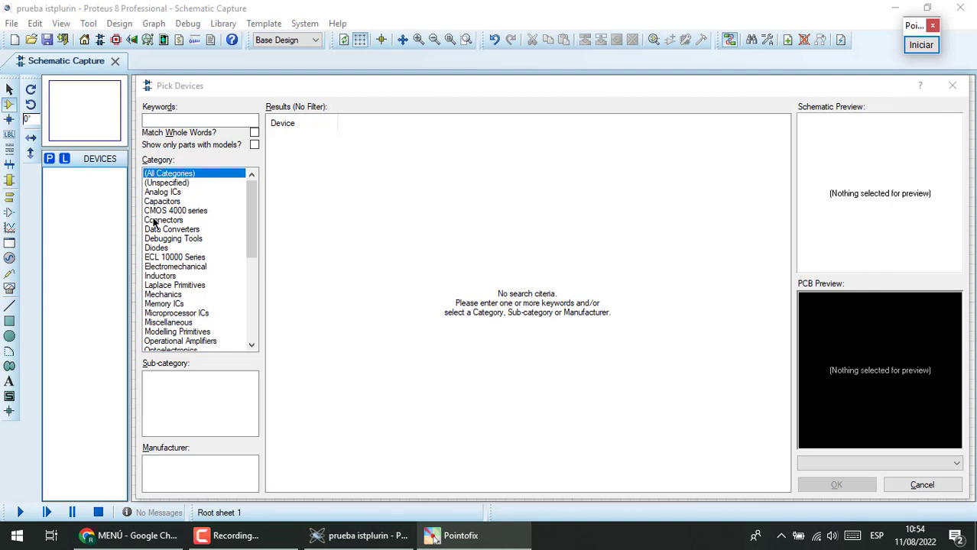
- Search the device library with the keyword res
left_click(164, 121)
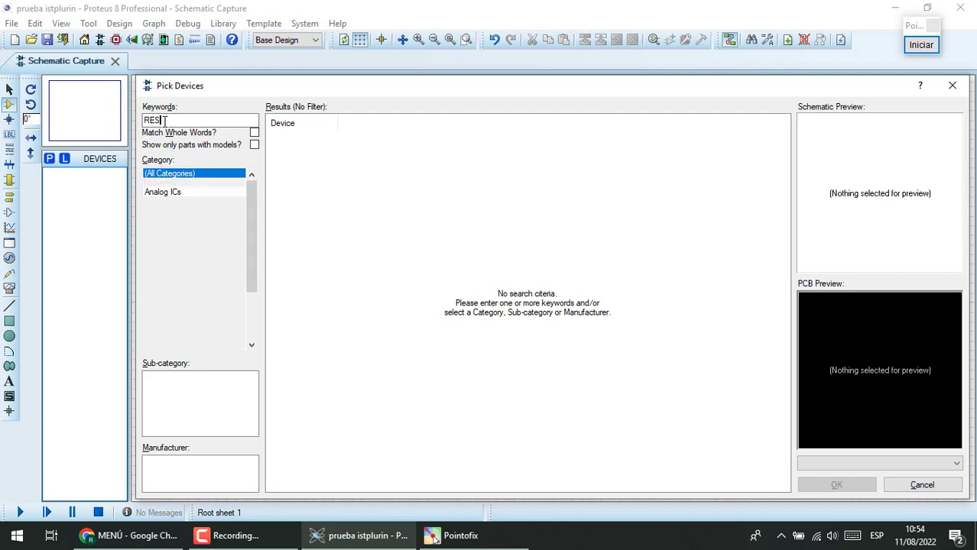
key("BackSpace")
key("BackSpace")
key("BackSpace")
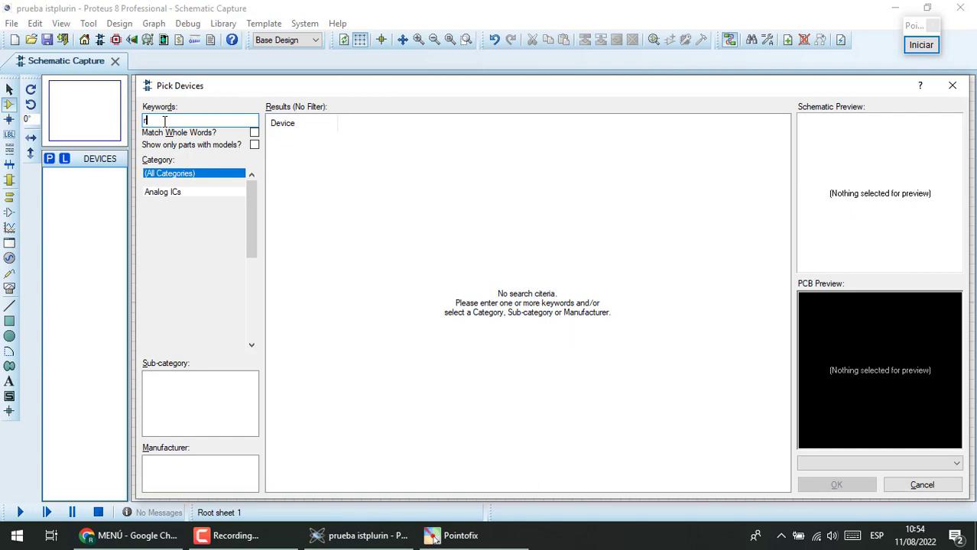
type("res")
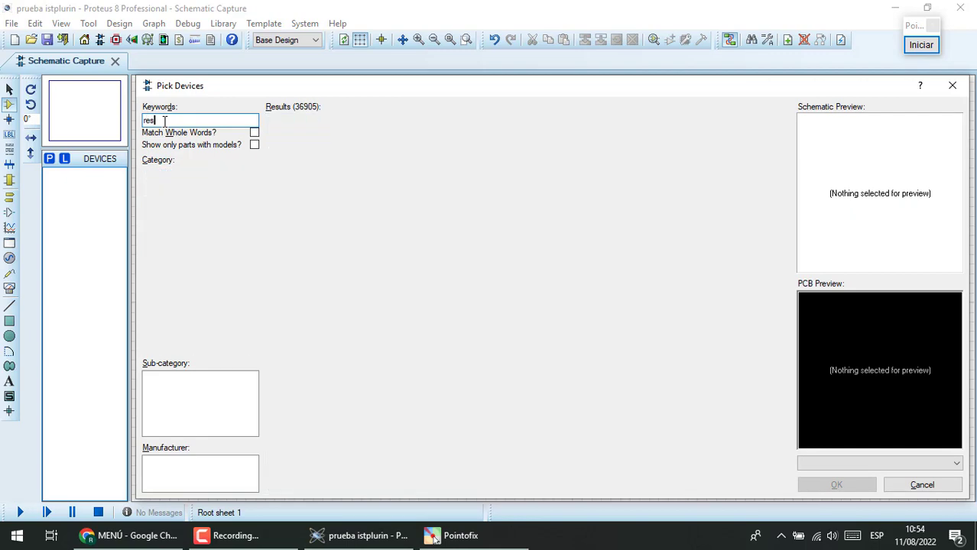
- Search for resistor in the Resistors category, add device 10WATT0R1 to the device list and close the picker
type("isto")
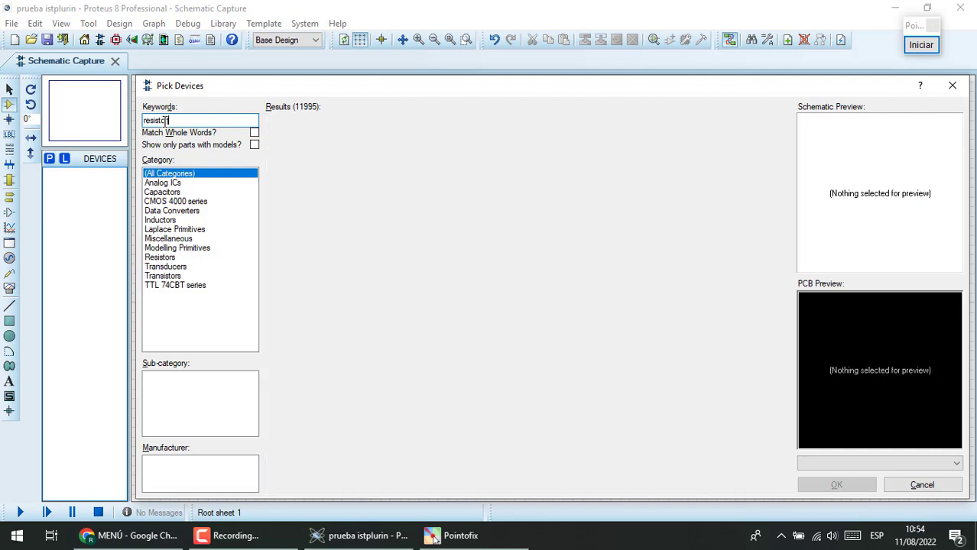
type("r")
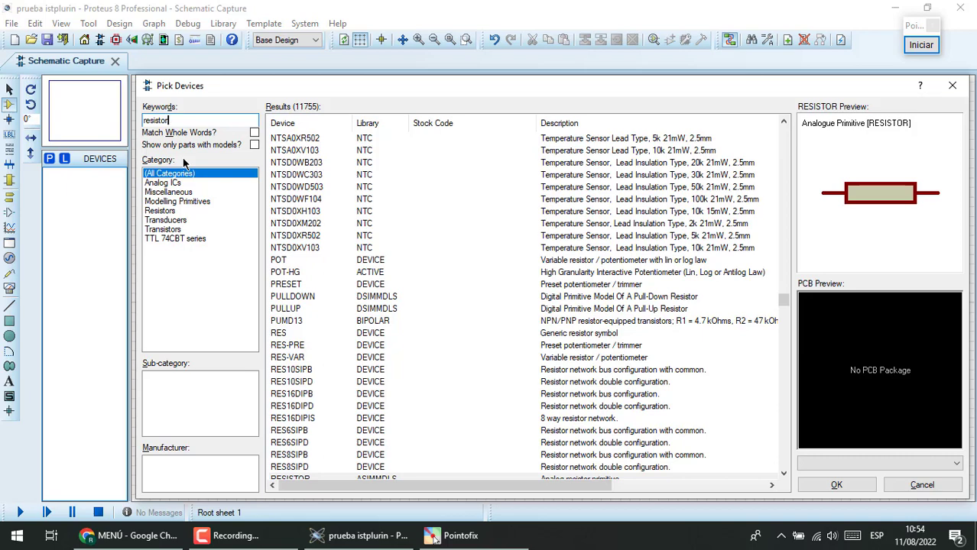
left_click(182, 211)
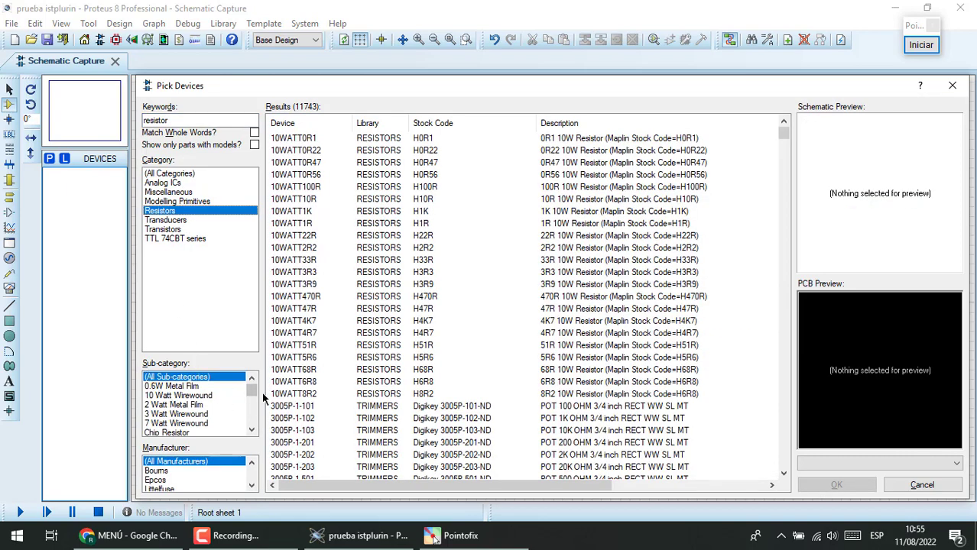
left_click_drag(252, 390, 253, 414)
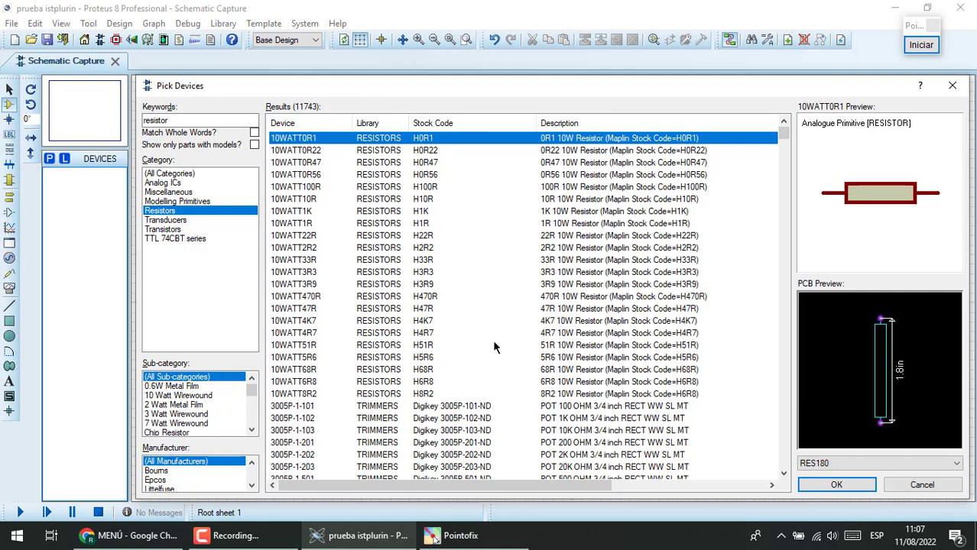
double_click(329, 138)
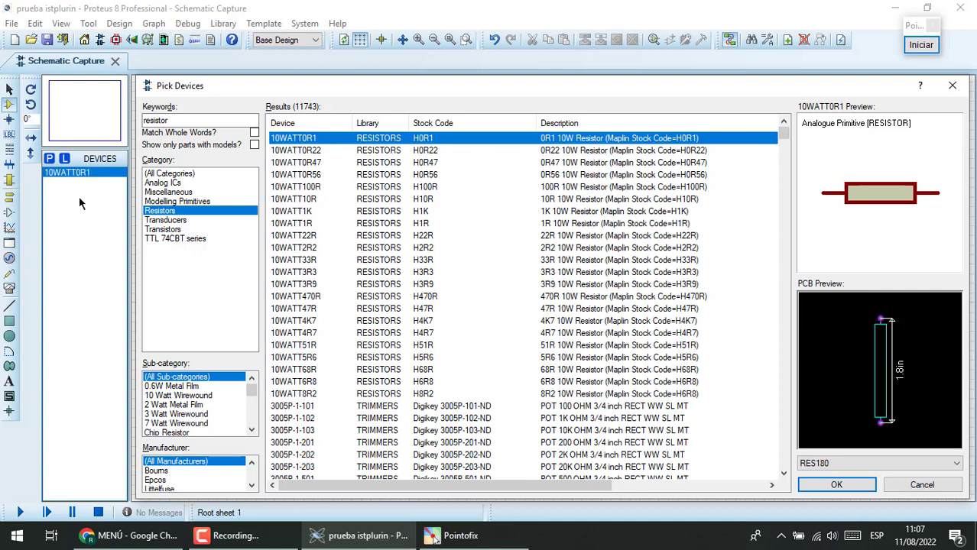
left_click(951, 88)
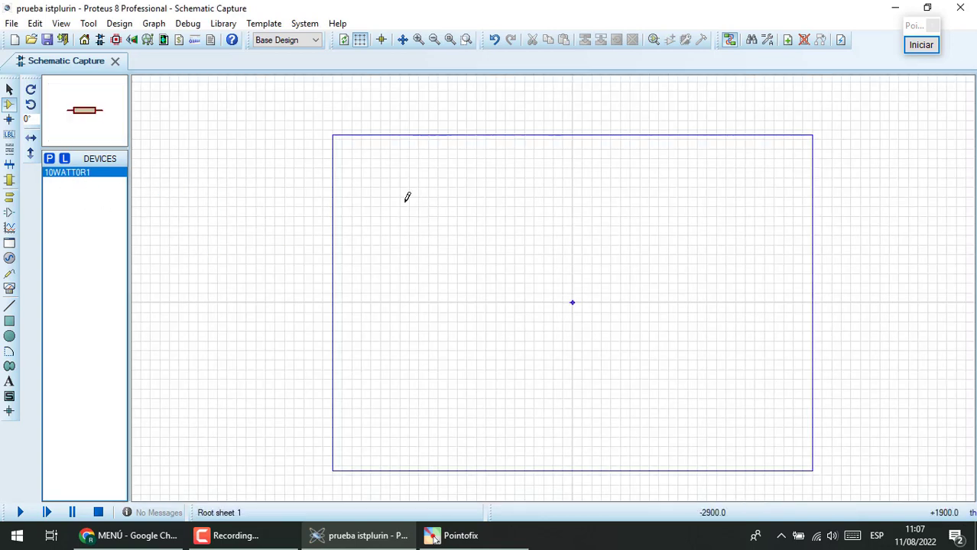
- Place the 10WATT0R1 resistor on the sheet, up and to the left of the origin marker
left_click(503, 250)
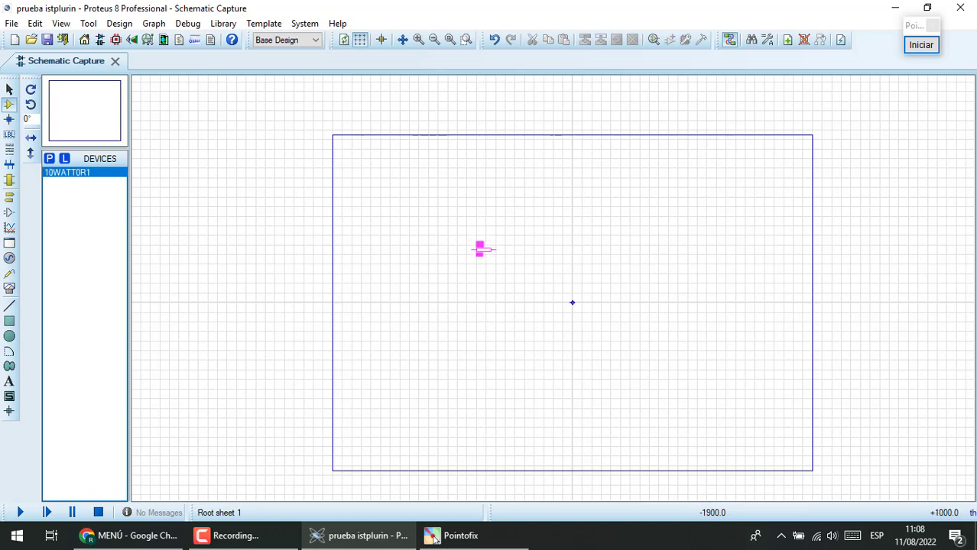
left_click(484, 268)
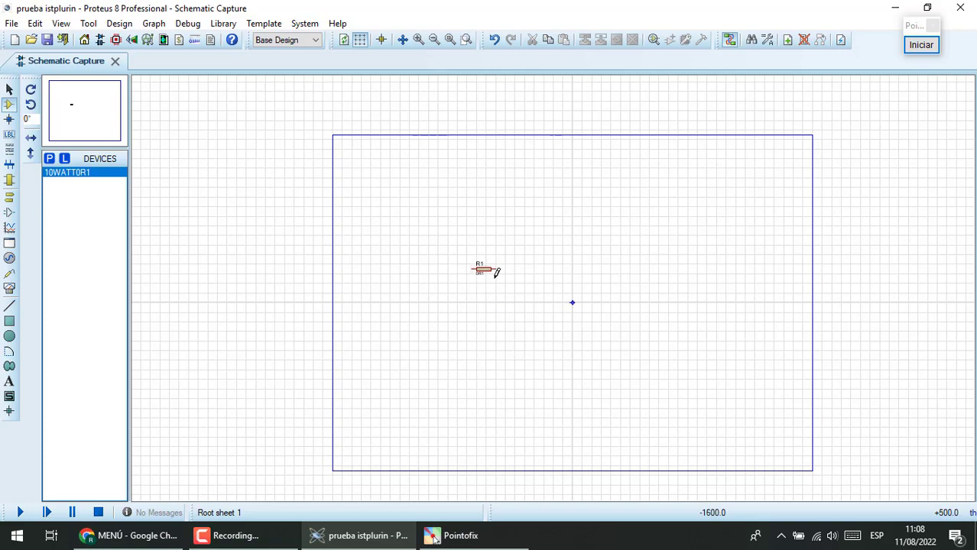
scroll(493, 269, "up", 3)
scroll(536, 271, "up", 1)
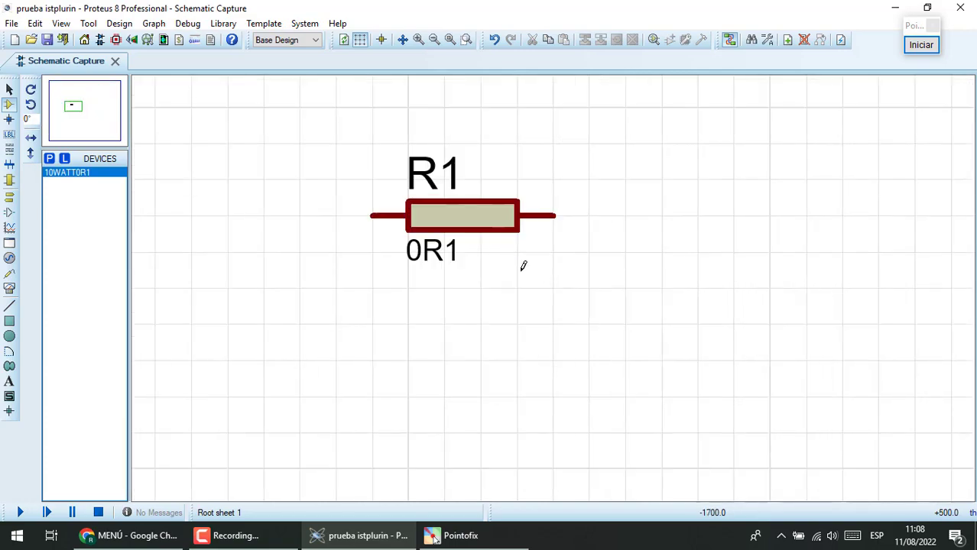
scroll(526, 279, "down", 1)
scroll(526, 279, "up", 1)
scroll(554, 281, "down", 1)
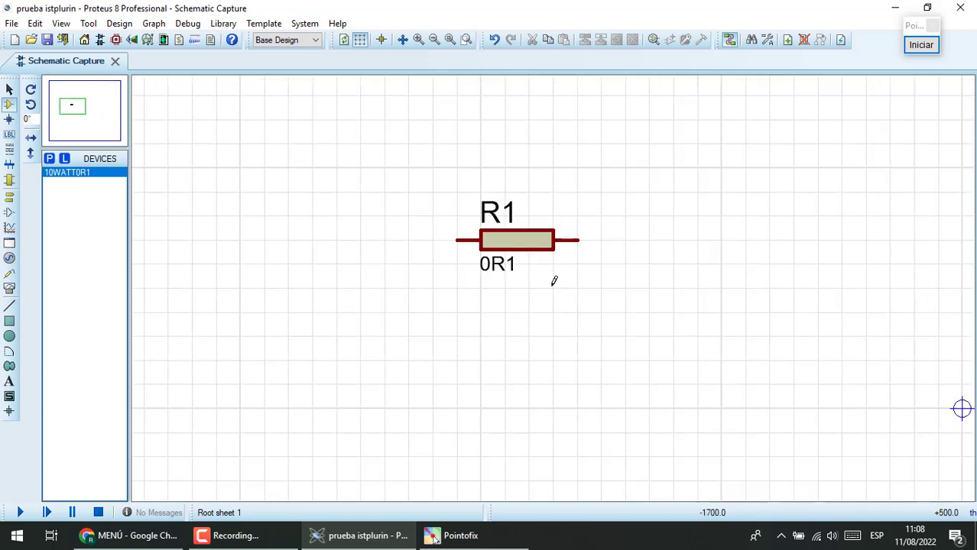
- Search the device library for battery across all categories and compare the multi-cell, DC voltage source and single-cell entries
left_click(49, 159)
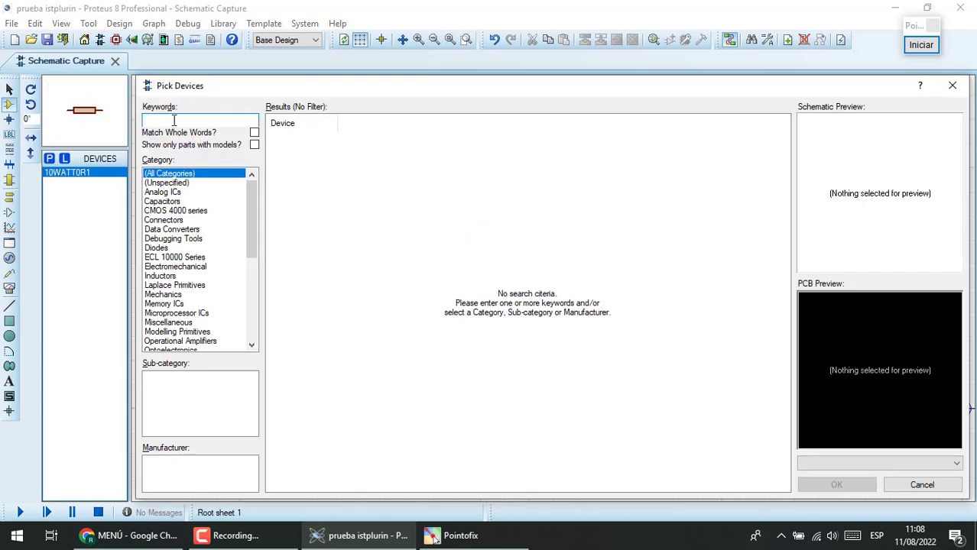
type("battery")
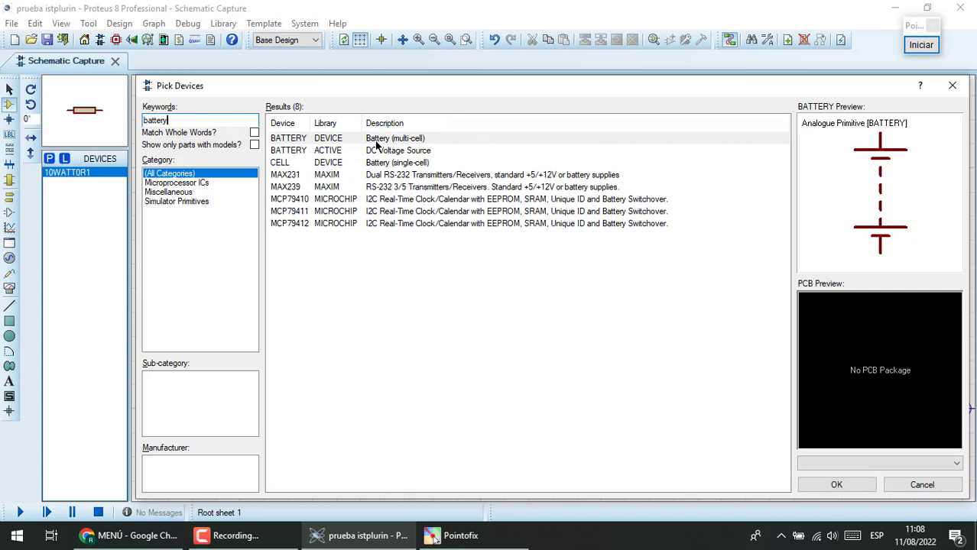
left_click(170, 175)
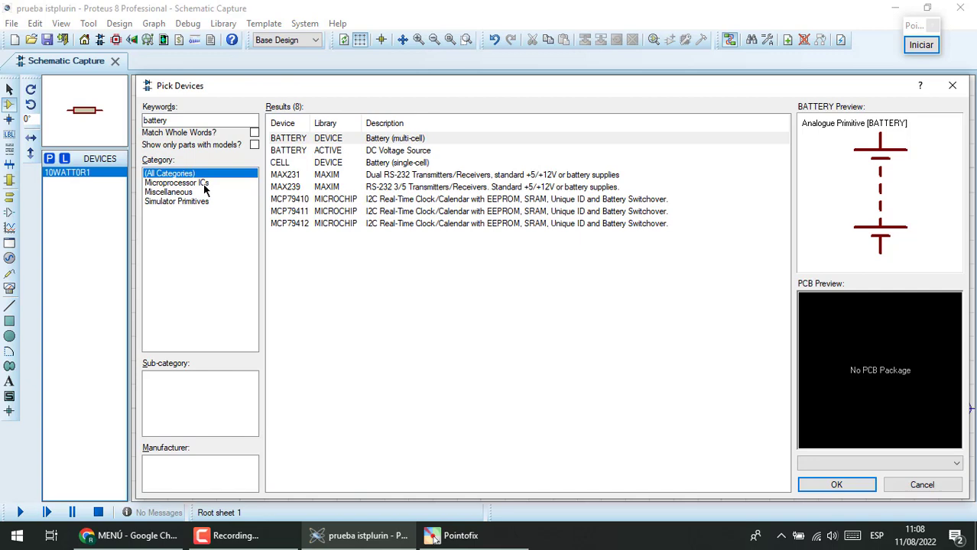
left_click(321, 151)
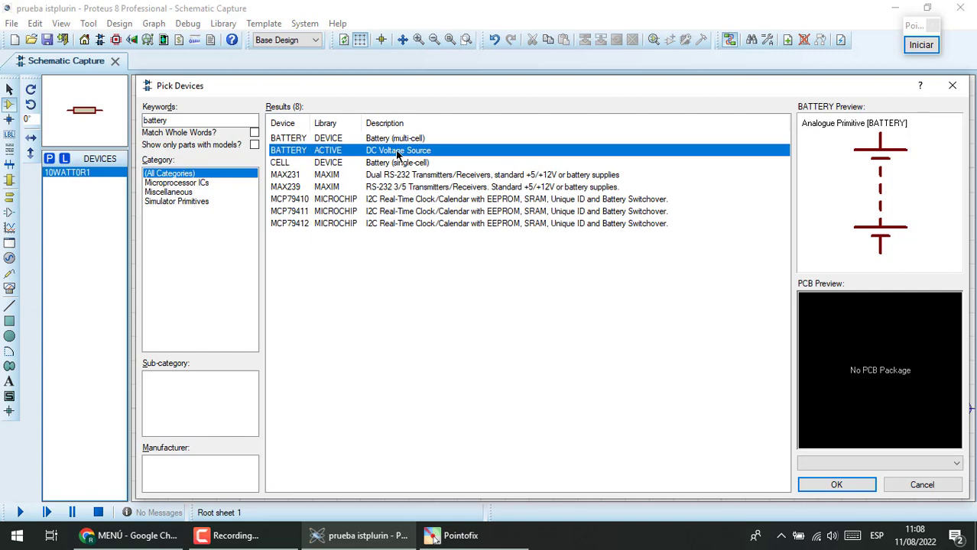
left_click(336, 141)
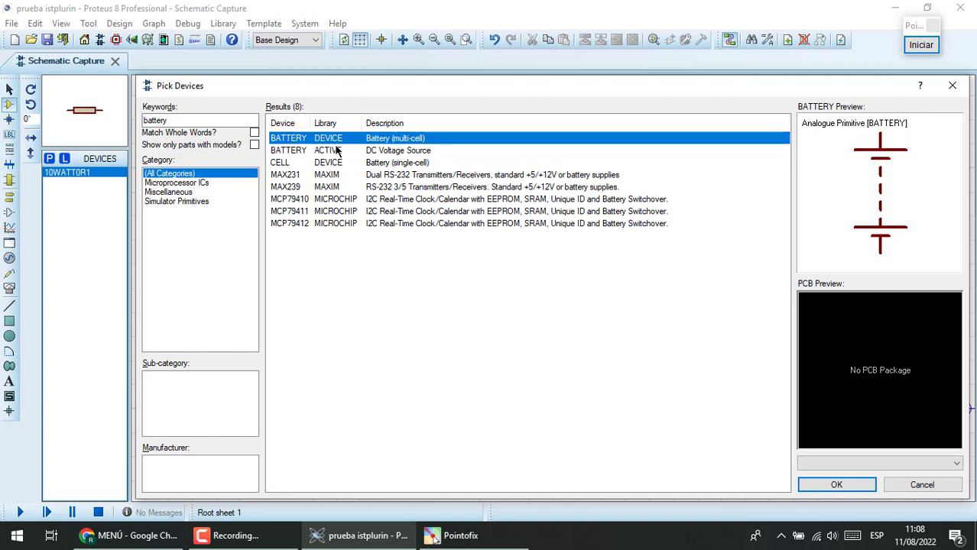
left_click(336, 152)
left_click(331, 163)
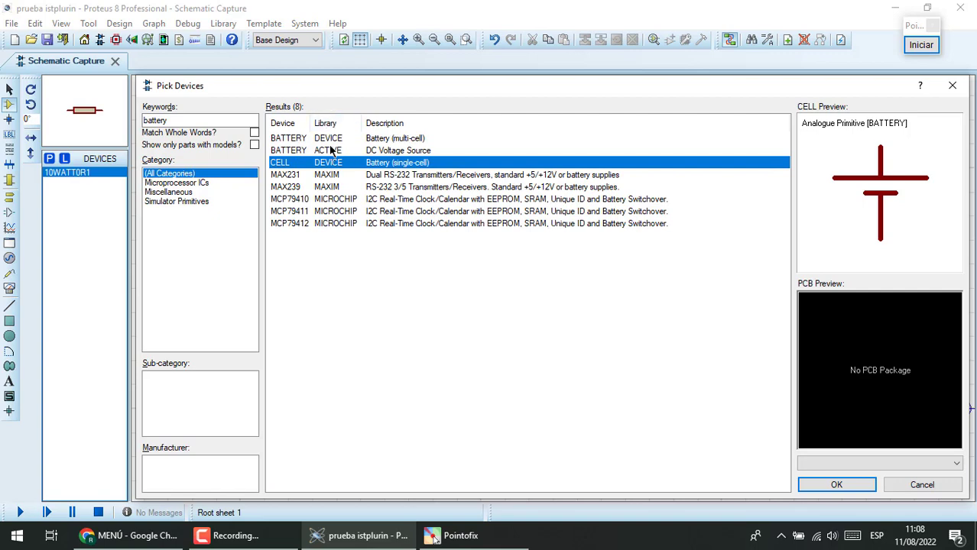
left_click(331, 152)
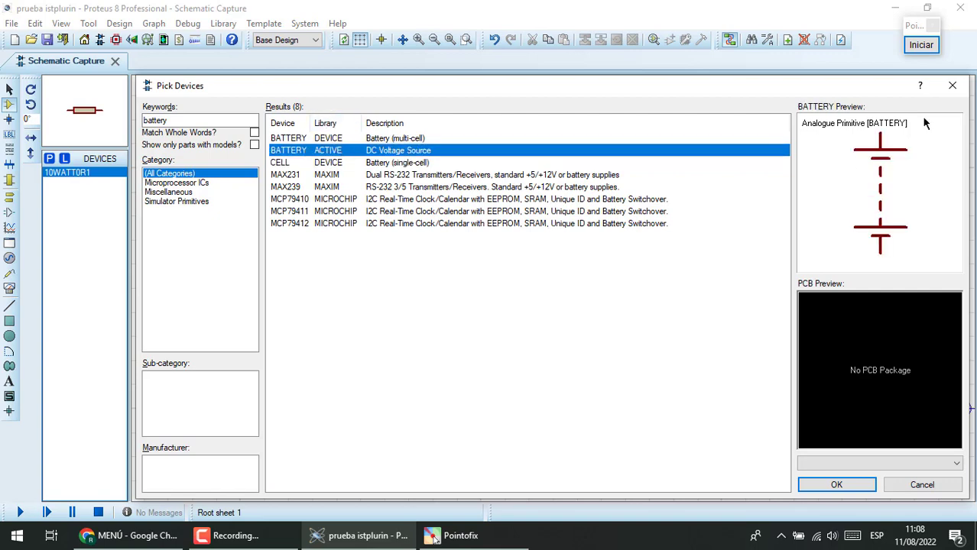
left_click(922, 44)
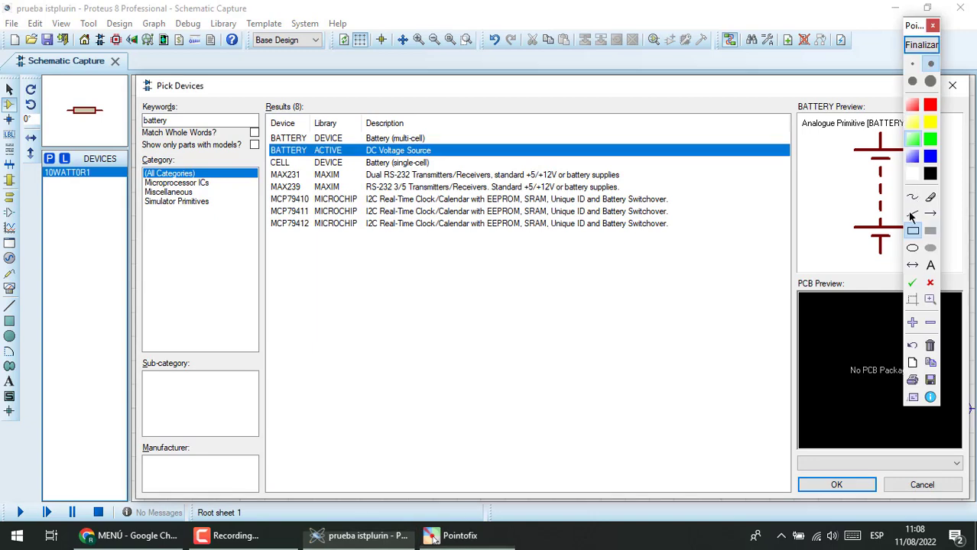
mouse_move(312, 167)
left_mouse_down()
mouse_move(345, 159)
mouse_move(350, 169)
left_mouse_up()
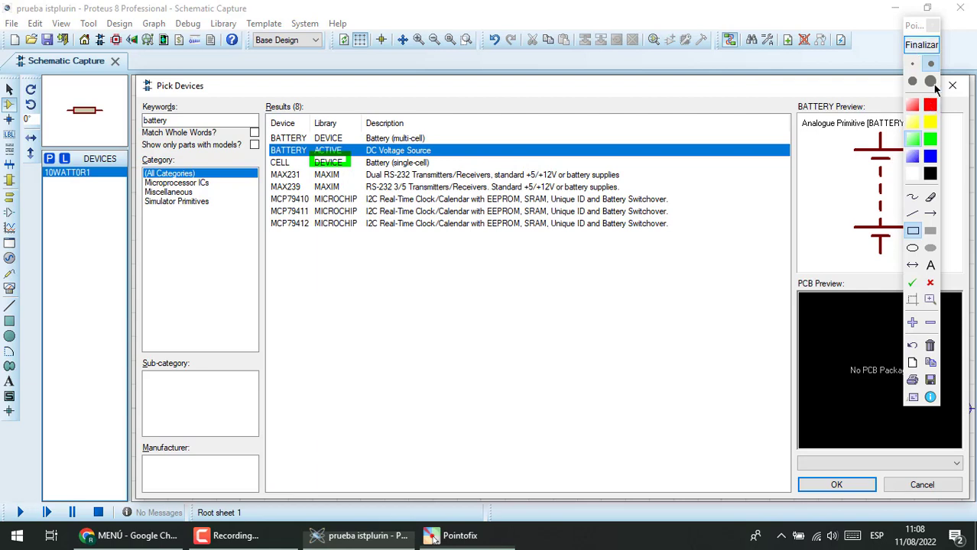
left_click(912, 345)
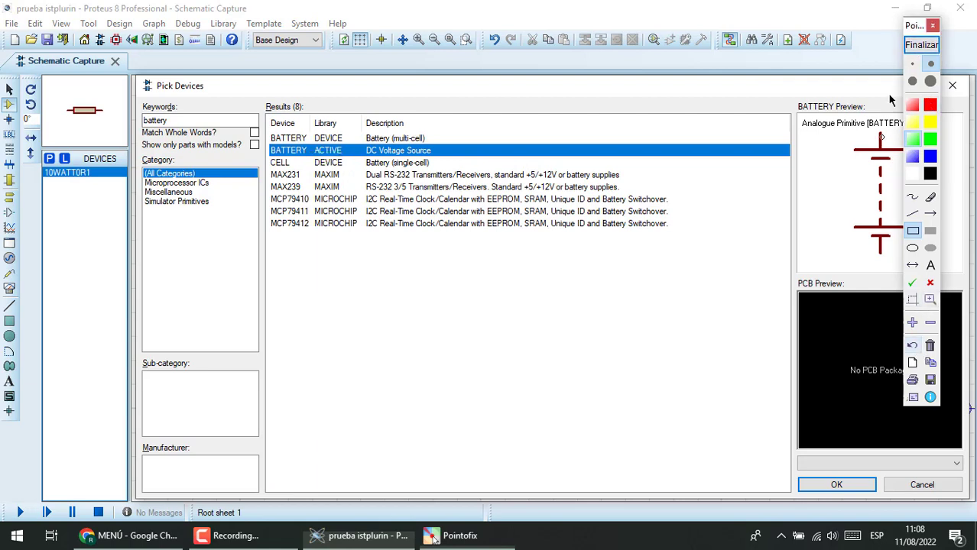
left_click(922, 45)
- Add the BATTERY device from the ACTIVE library, described as DC Voltage Source, to the device list
left_click(331, 163)
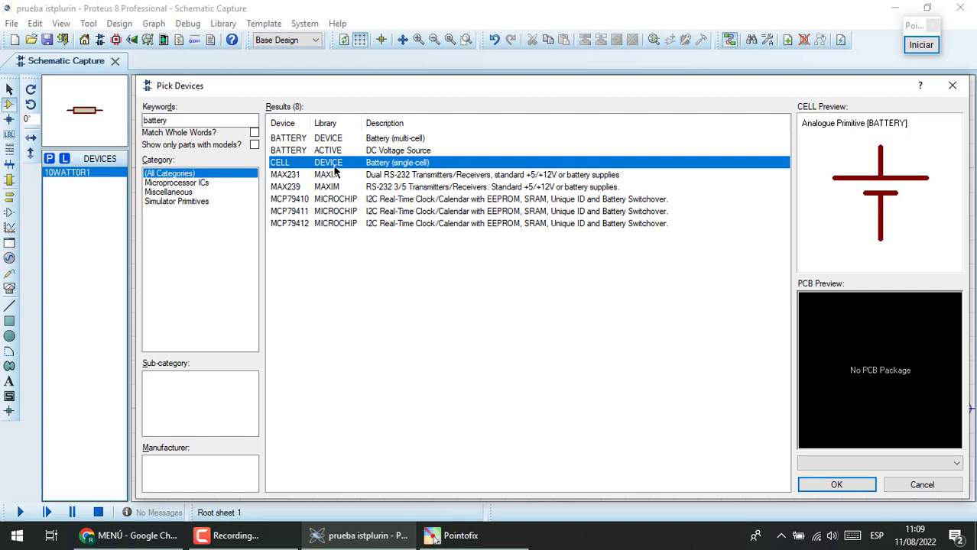
left_click(337, 151)
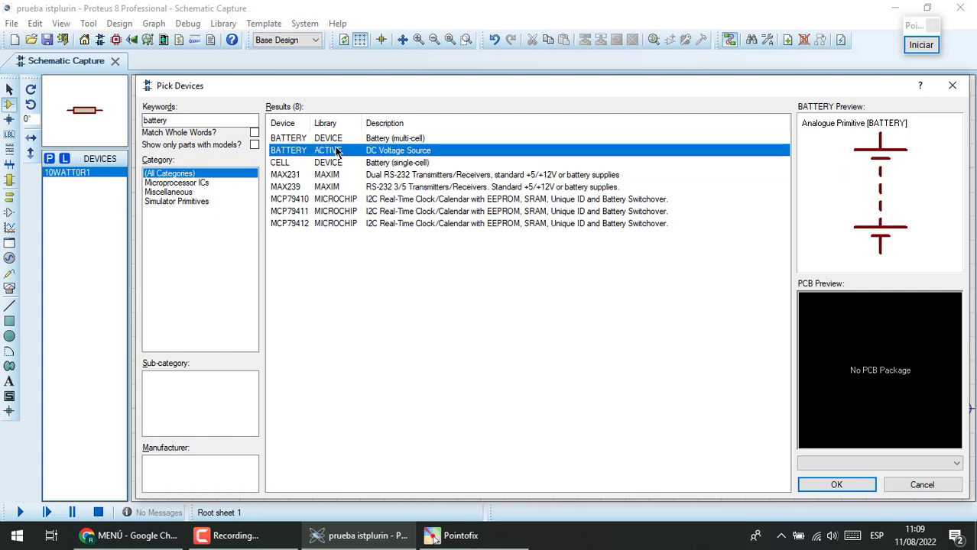
double_click(337, 151)
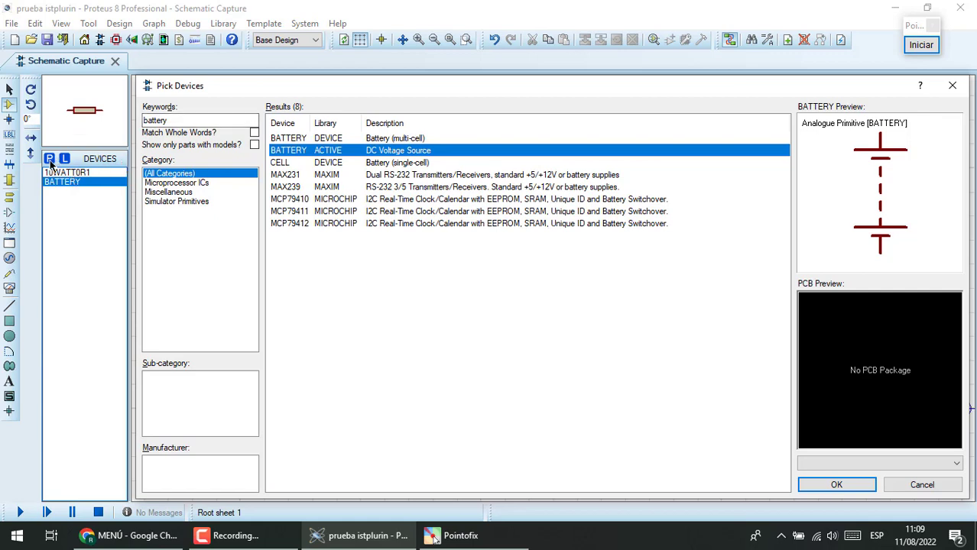
- Replace the search keyword with led, add the animated LED-RED model to the device list and close the picker
left_click(186, 118)
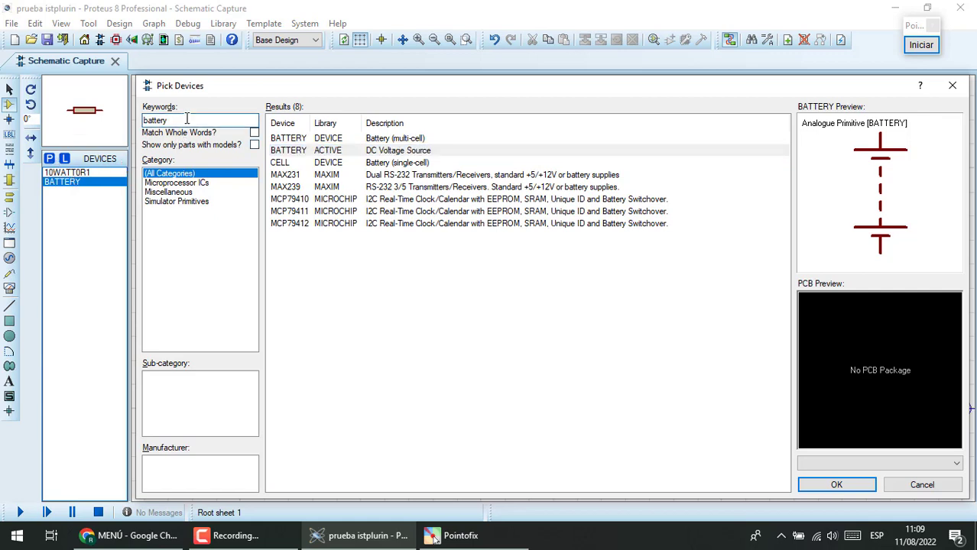
key("BackSpace")
key("BackSpace")
key("BackSpace")
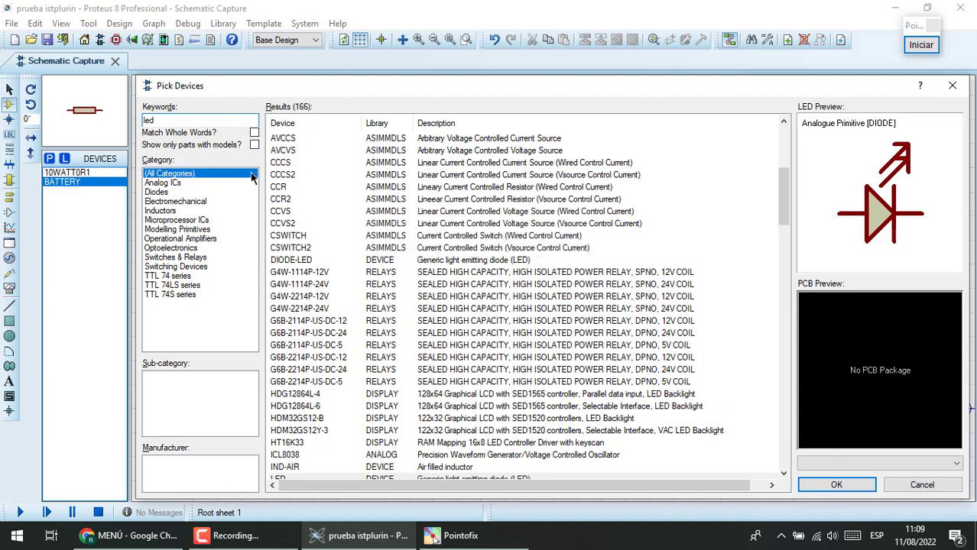
scroll(380, 367, "down", 6)
left_click(380, 383)
double_click(380, 385)
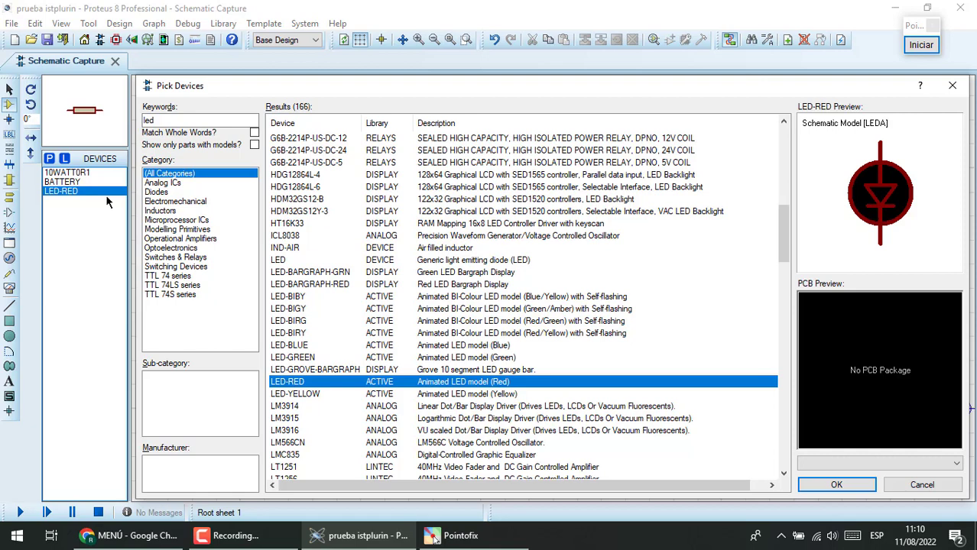
key("Return")
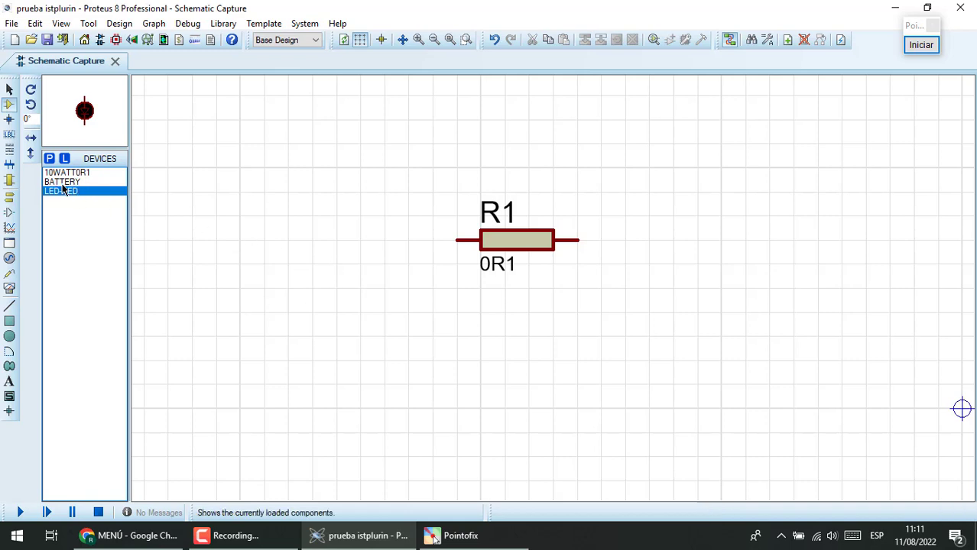
- Place the LED-RED on the sheet and move it to the right of and slightly below resistor R1
left_click(254, 264)
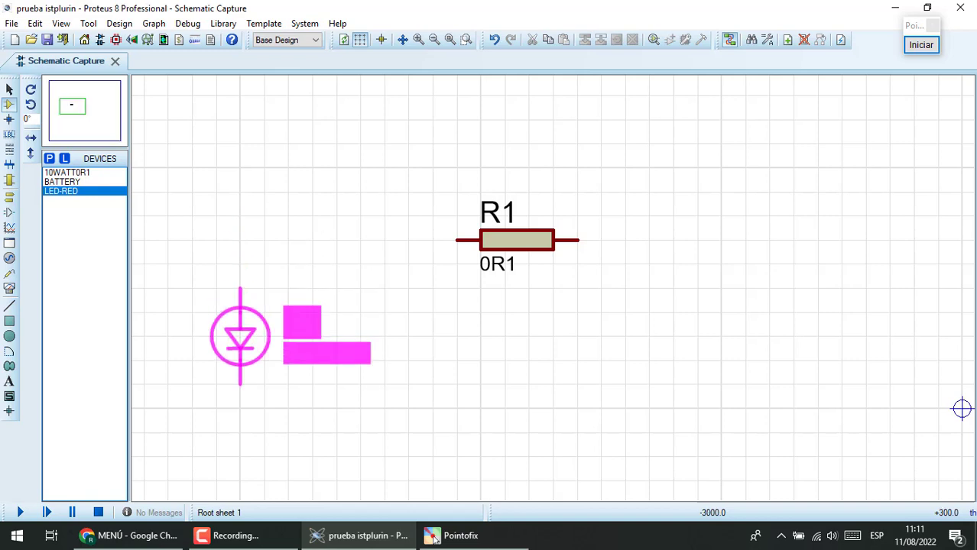
left_click(245, 320)
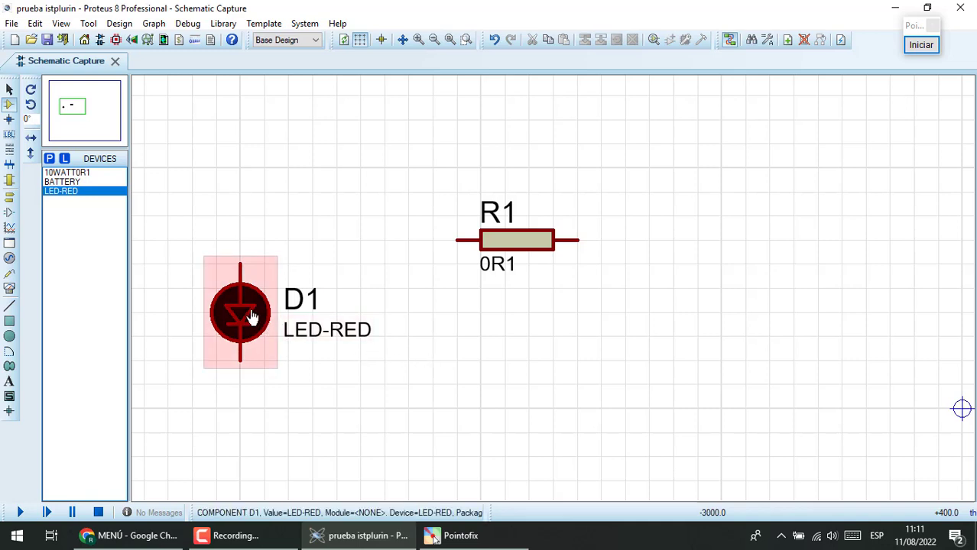
left_click(251, 317)
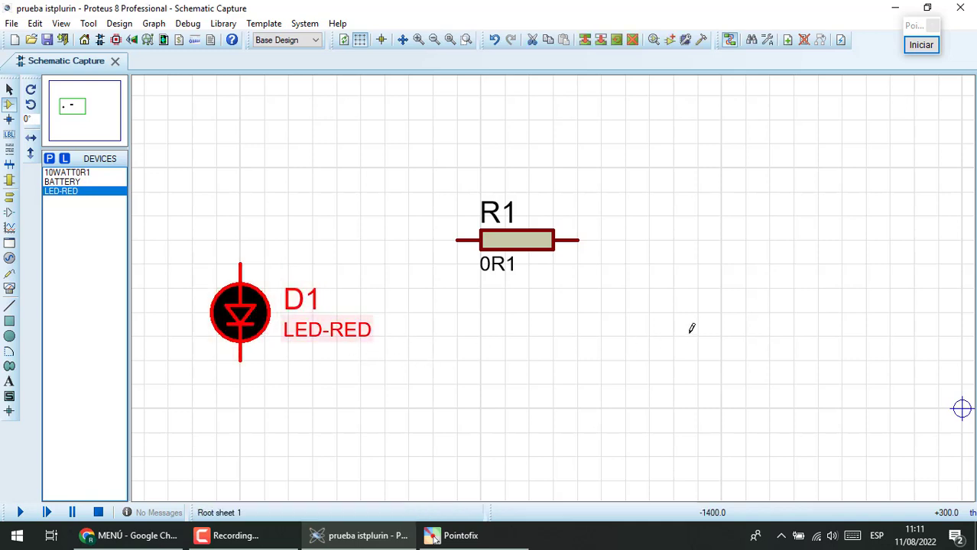
left_click(233, 295)
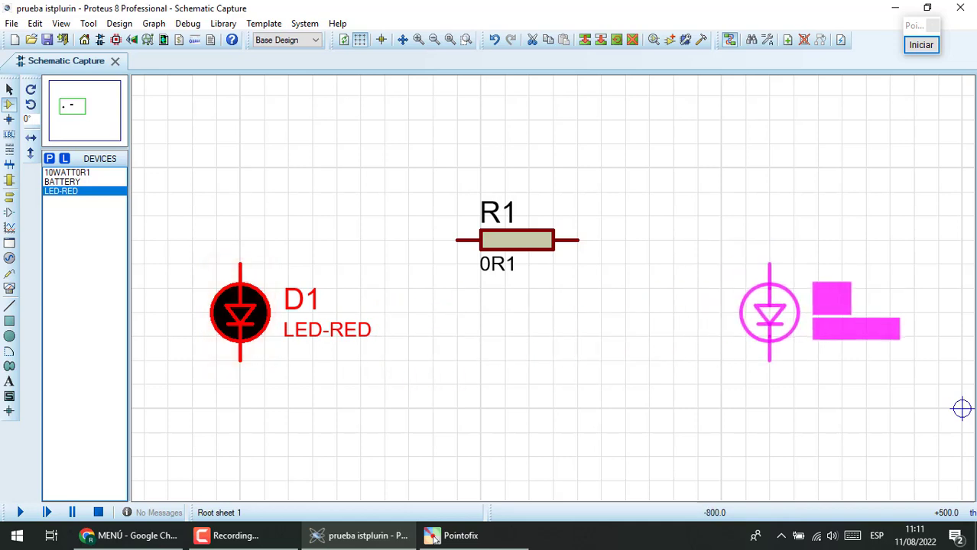
left_click_drag(762, 295, 762, 320)
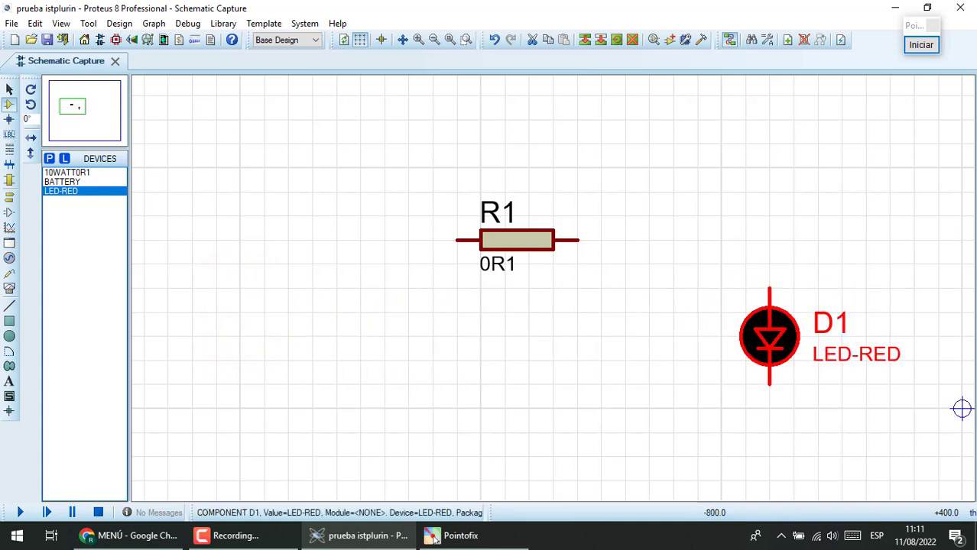
- Place the BATTERY device on the sheet to the left of and below resistor R1
left_click(68, 183)
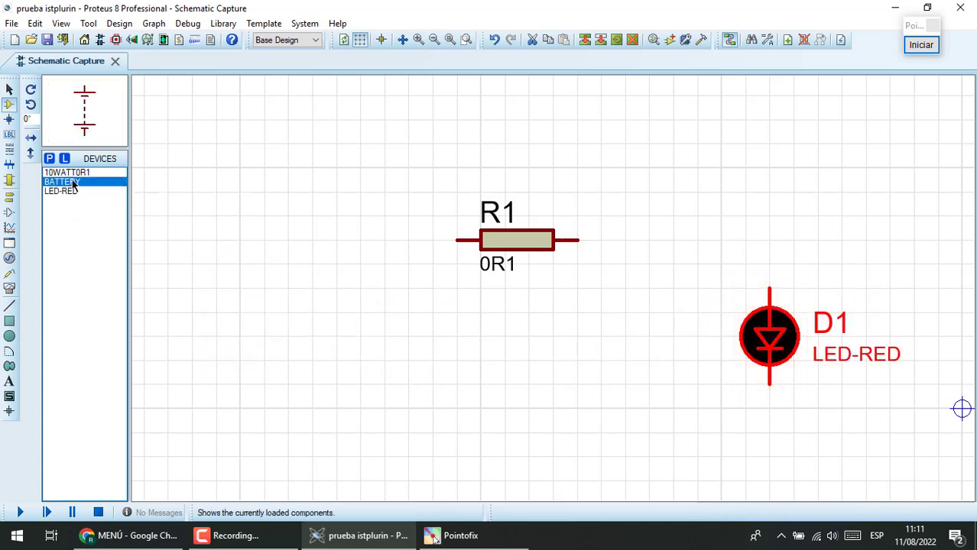
left_click(242, 294)
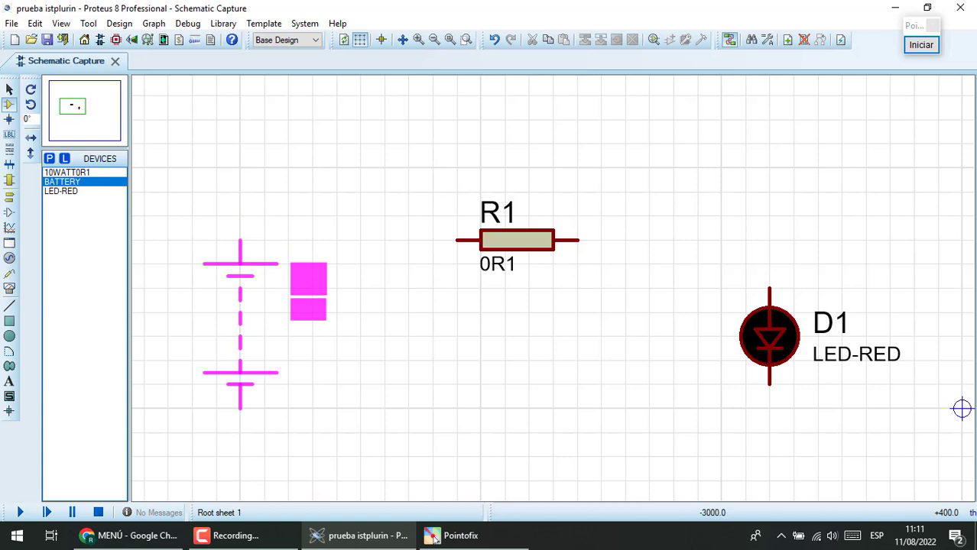
left_click(240, 344)
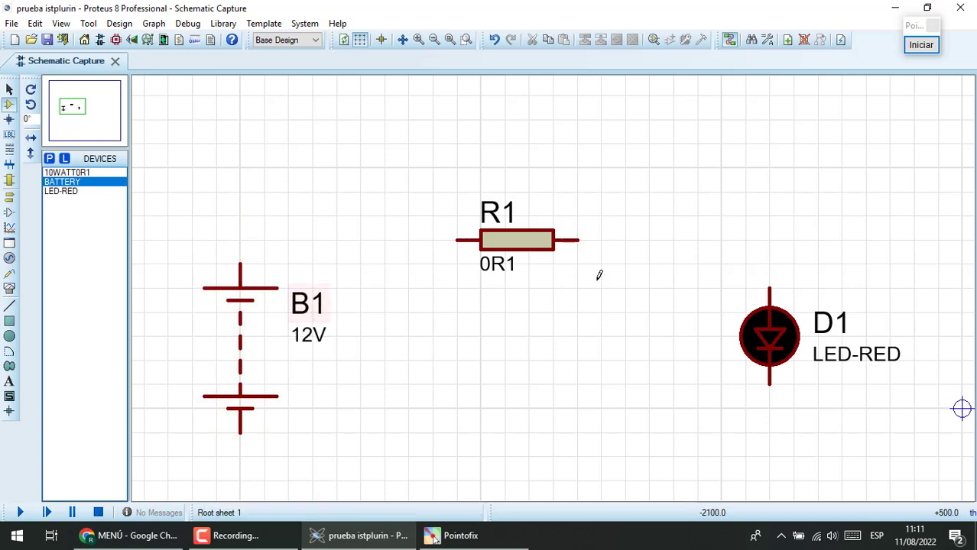
- Place a second BATTERY above battery B1 and delete it from the sheet
scroll(696, 277, "down", 1)
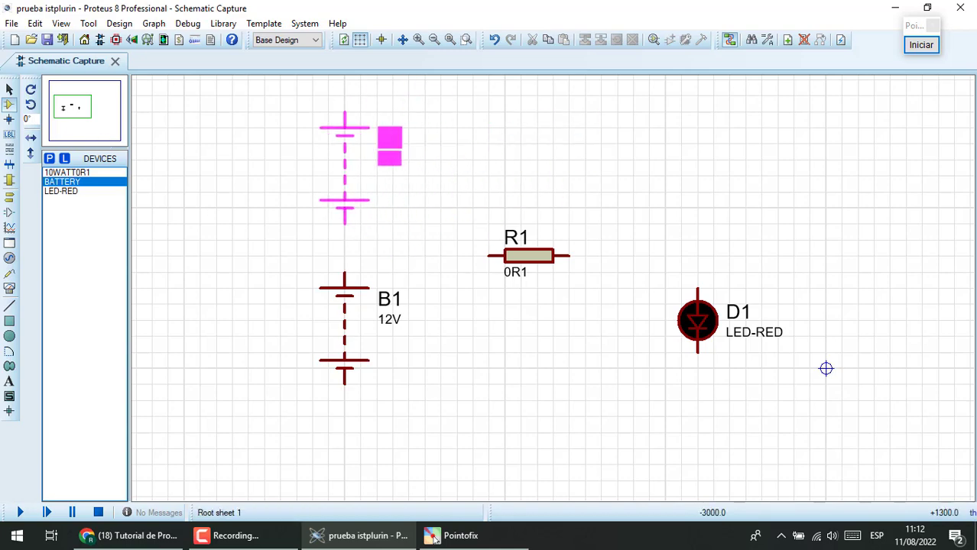
left_click(362, 168)
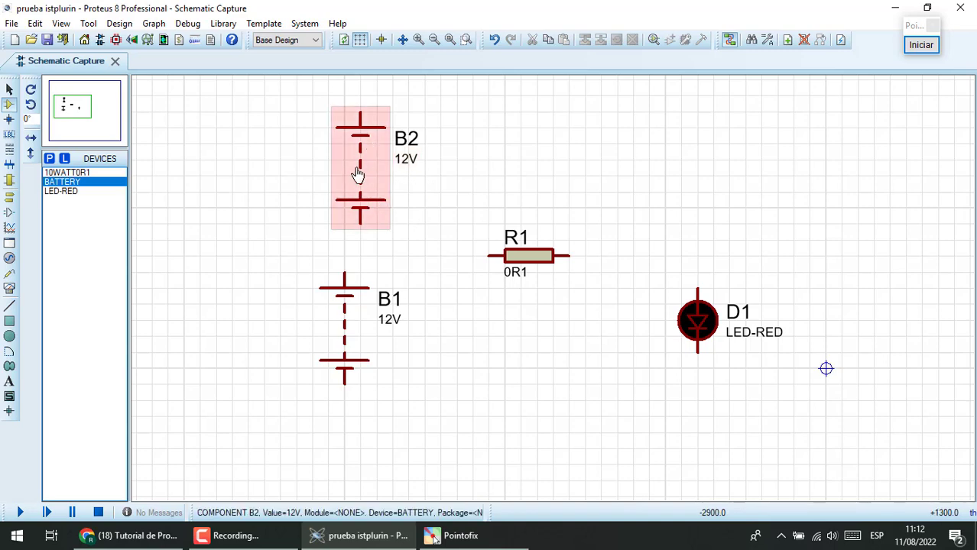
right_click(357, 172)
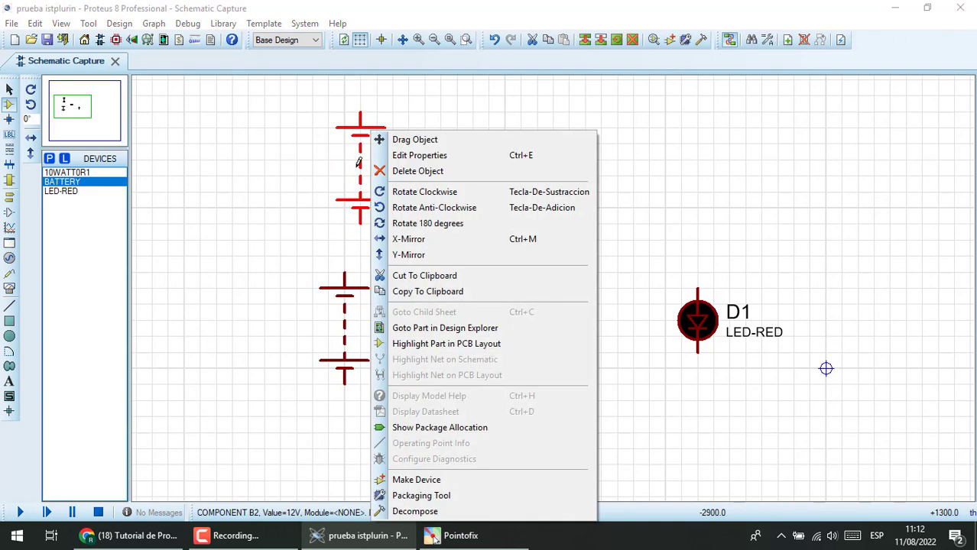
left_click(418, 173)
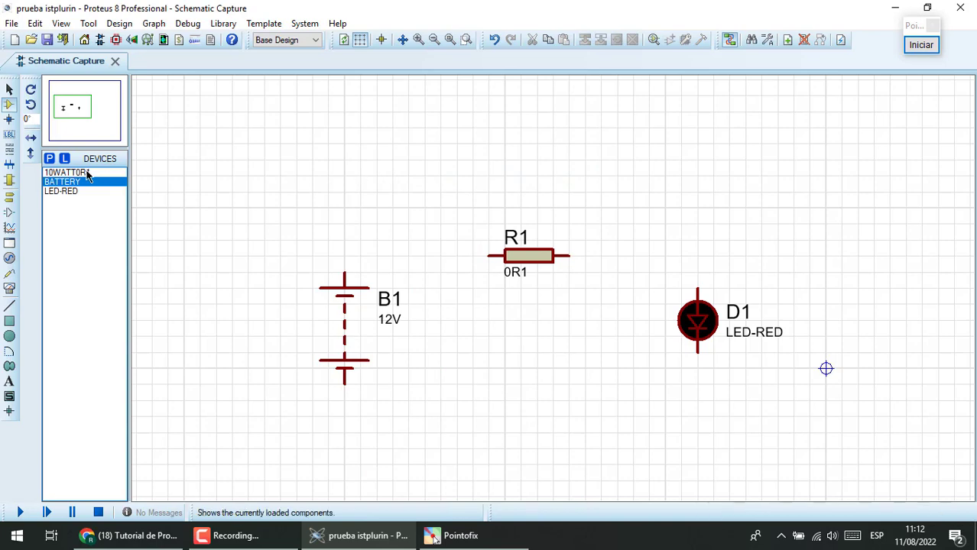
left_click(49, 159)
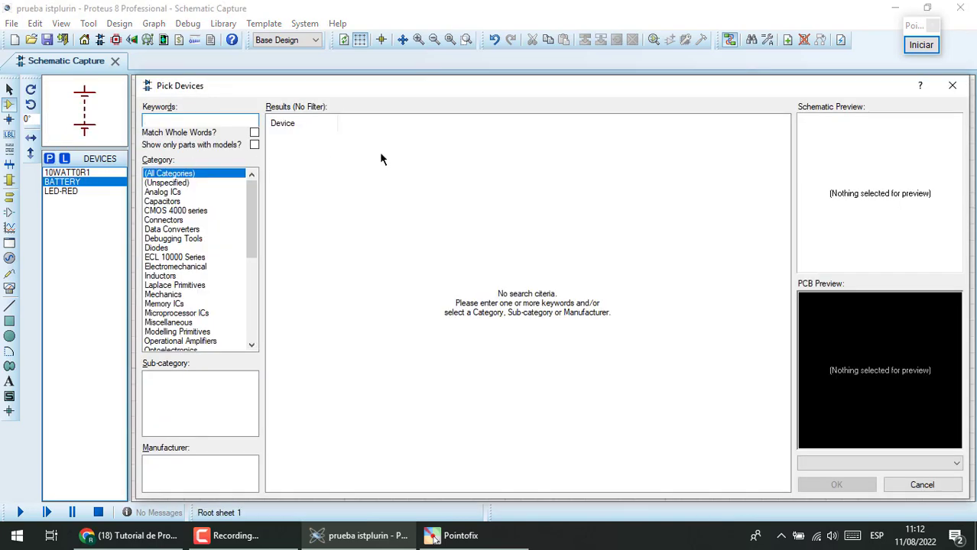
left_click(962, 87)
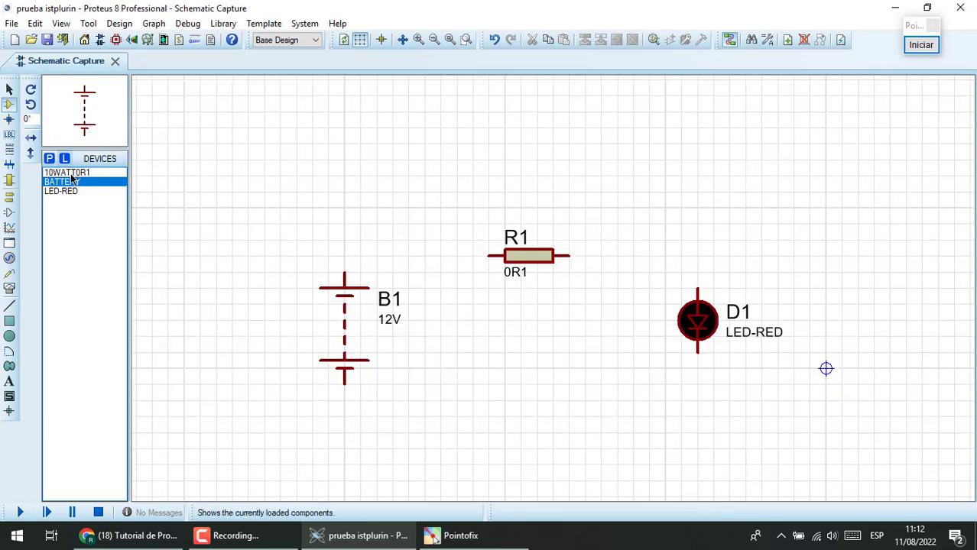
left_click(70, 173)
left_click(10, 91)
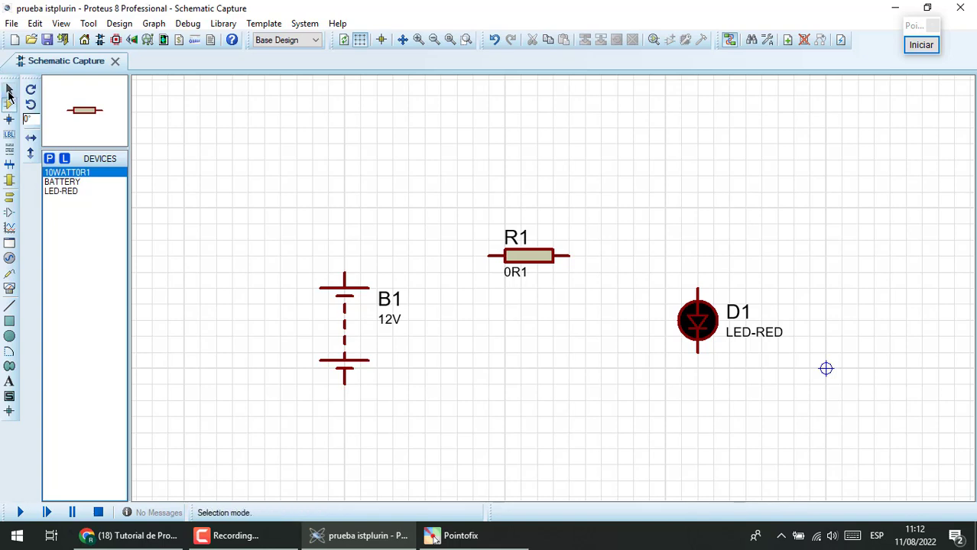
left_click(342, 317)
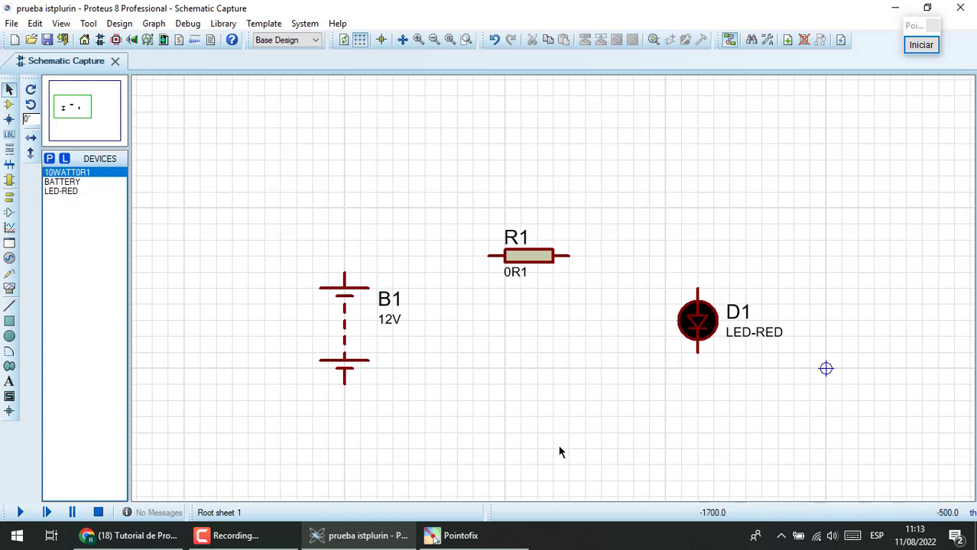
left_click(49, 159)
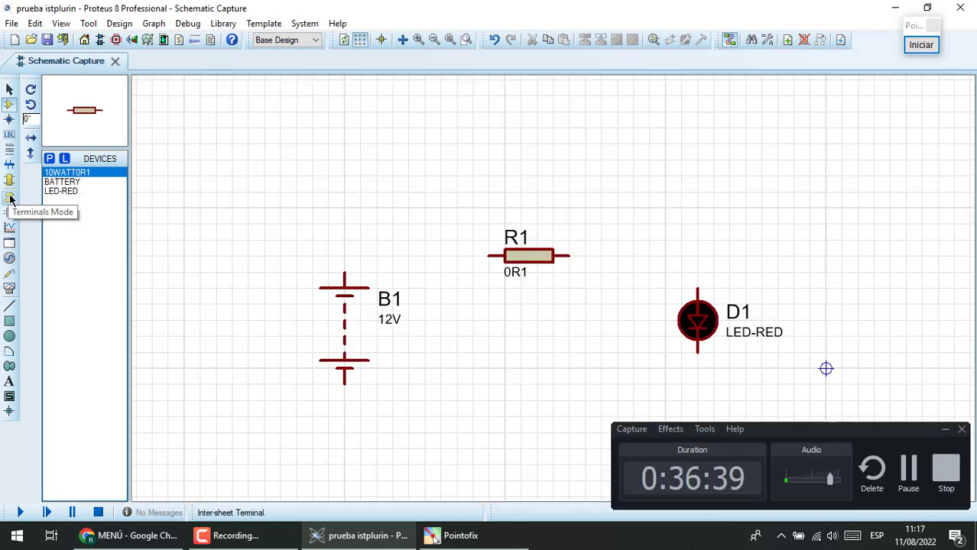
- Place a GROUND terminal below and between B1 and D1, and wire the battery, resistor, LED and ground into a closed circuit
left_click(10, 197)
left_click(62, 219)
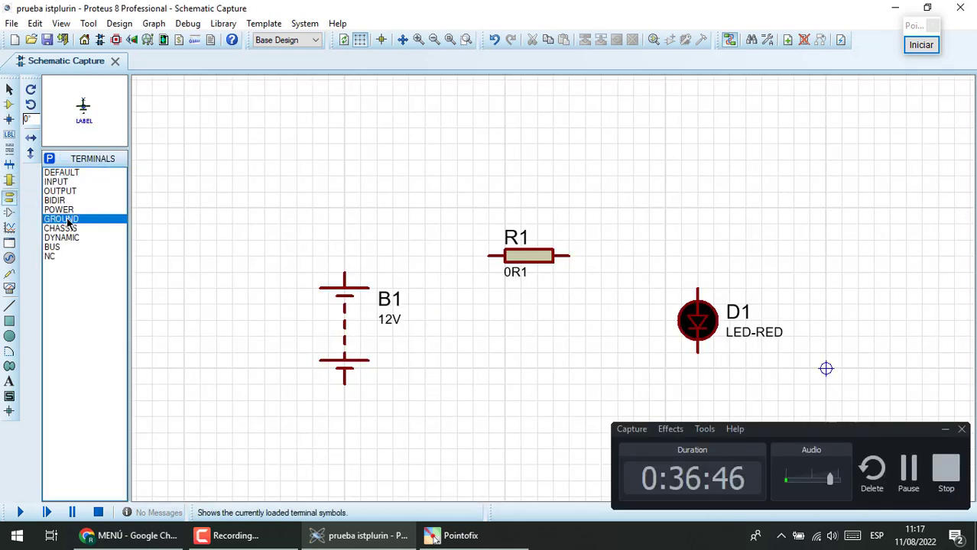
double_click(67, 222)
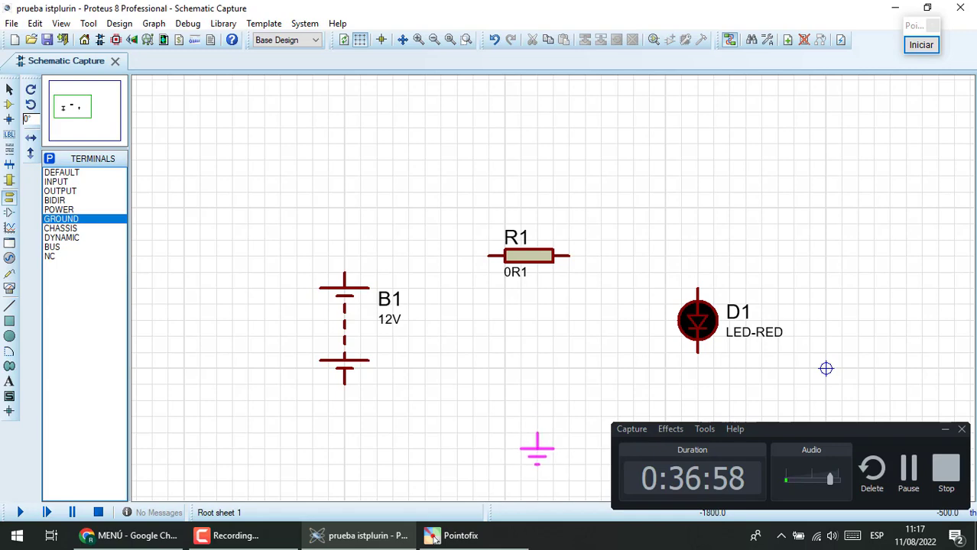
left_click(536, 450)
left_click(698, 285)
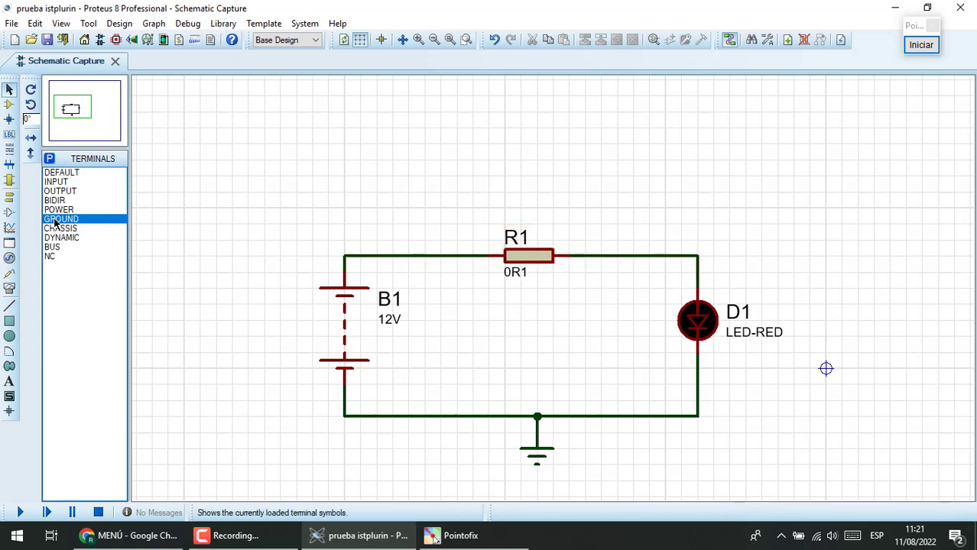
- Return to the component devices and preview the symbols of BATTERY and 10WATT0R1
left_click(6, 104)
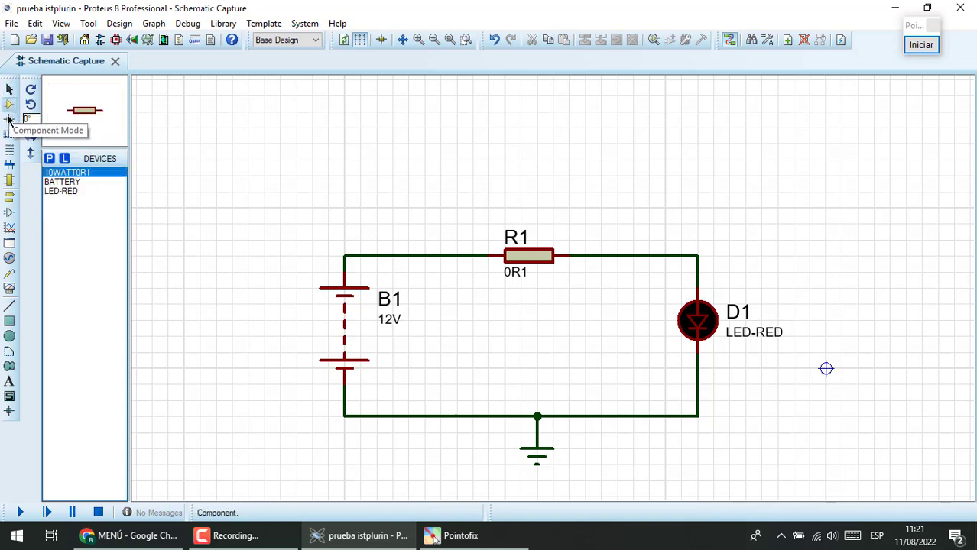
left_click(9, 121)
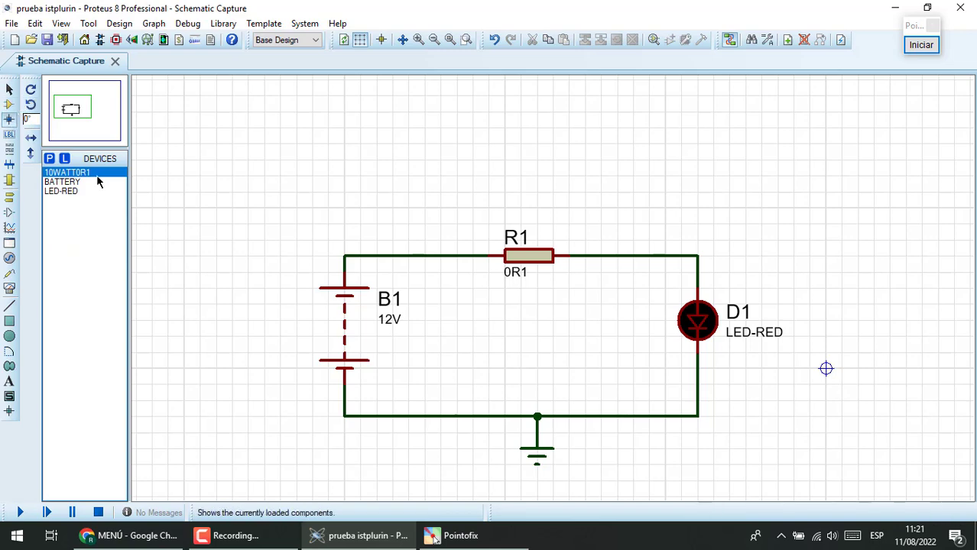
left_click(65, 183)
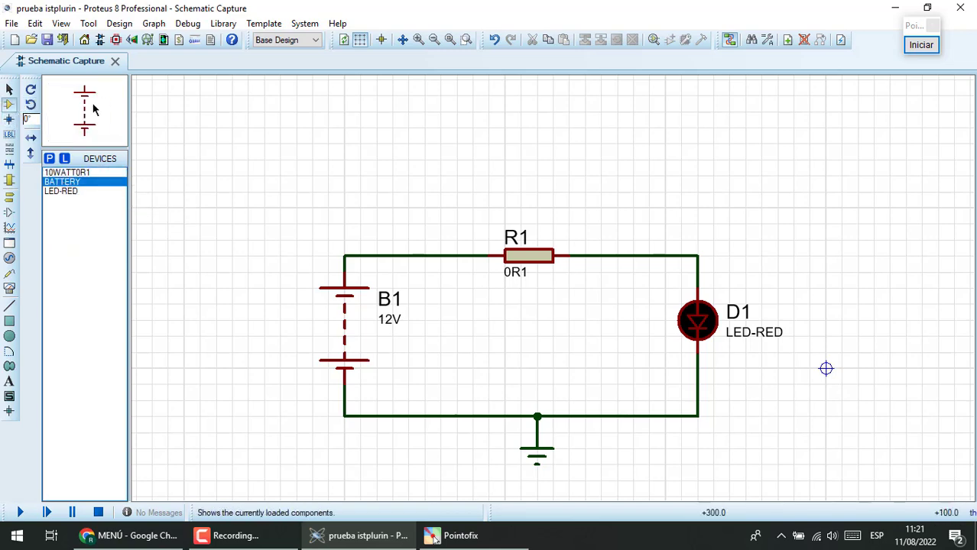
left_click(66, 173)
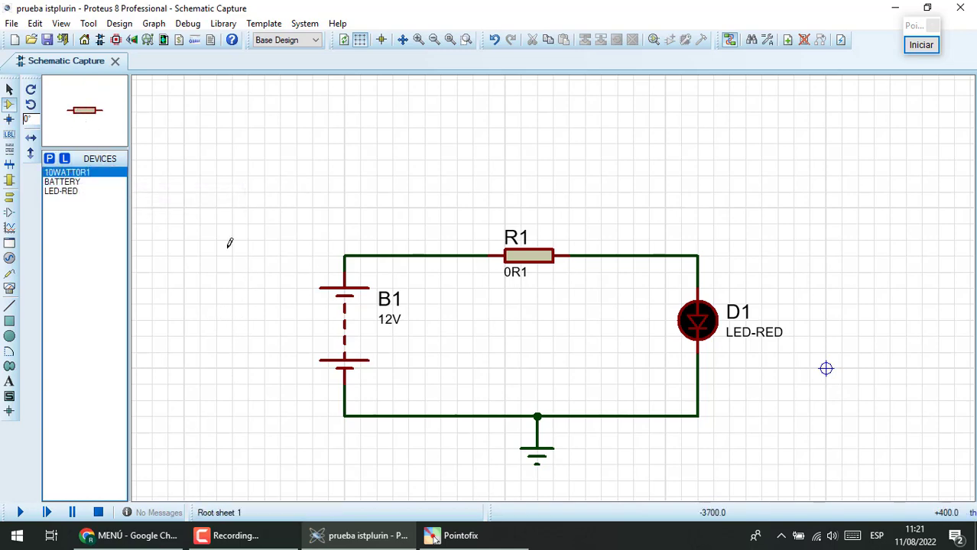
- Rotate the 10WATT0R1 placement orientation clockwise in 90-degree steps to -270°
left_click(31, 91)
left_click(32, 91)
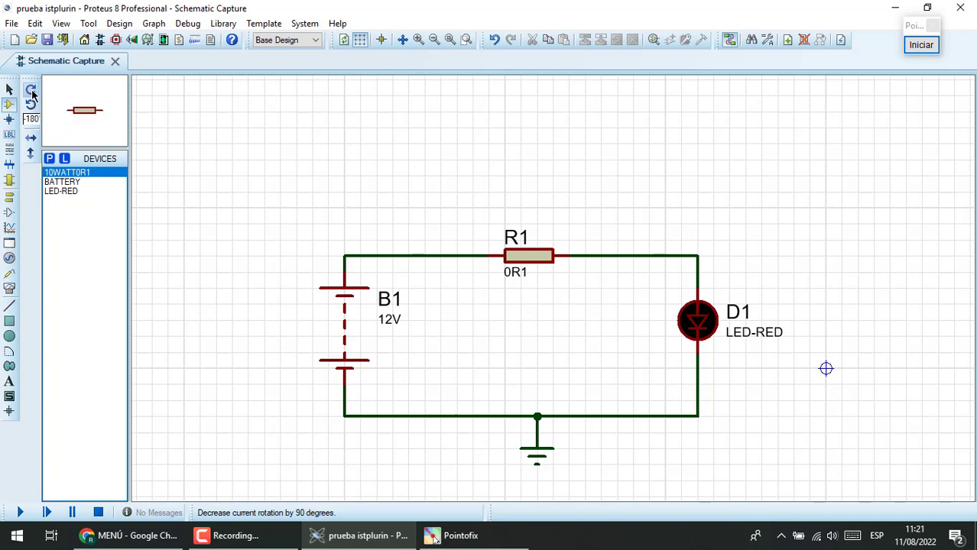
left_click(32, 91)
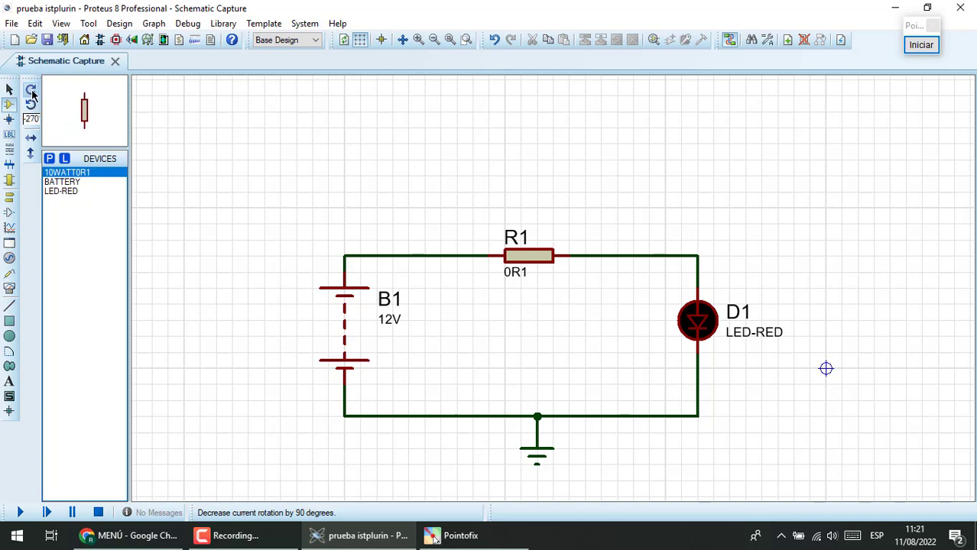
- Outline the two rotation controls with a green rectangle in Pointofix, and end the annotation
left_click(920, 46)
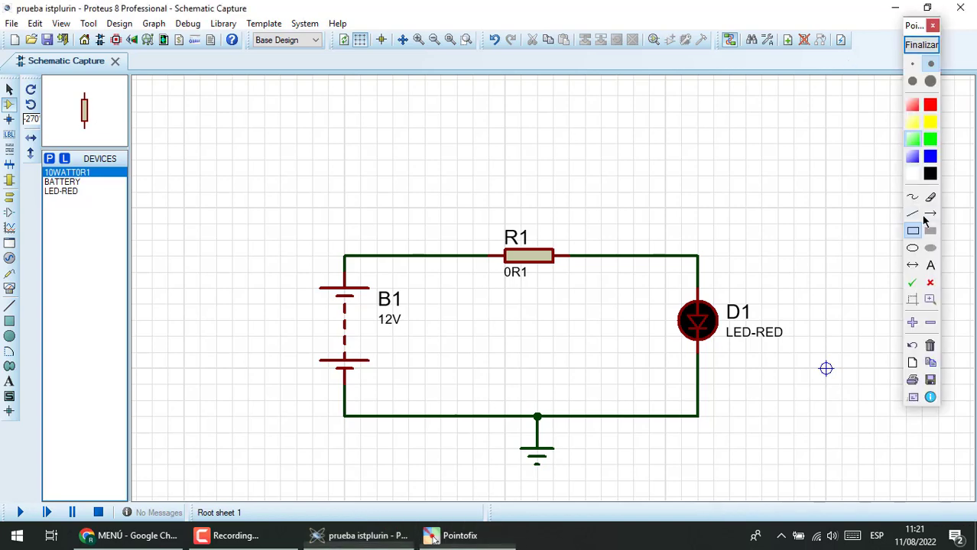
left_click(915, 232)
left_click(27, 82)
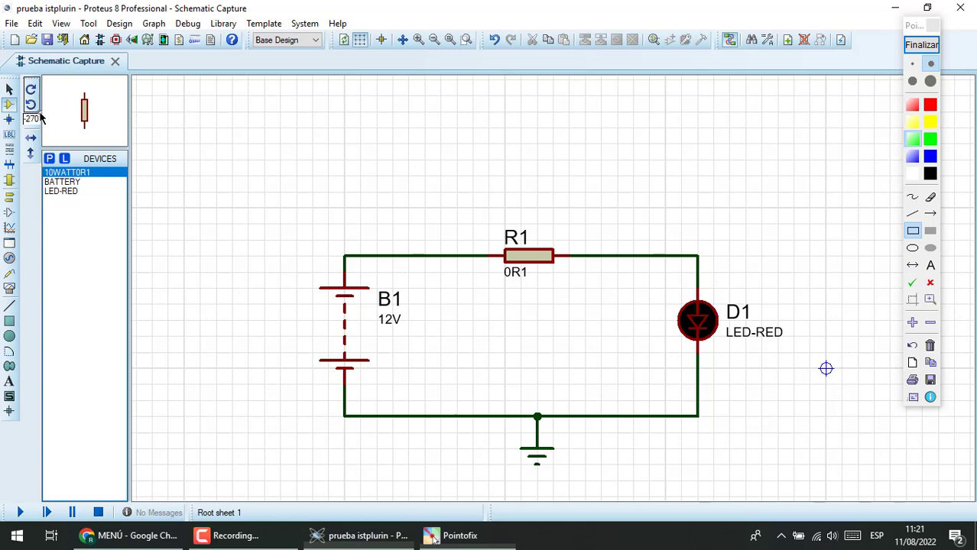
left_click_drag(41, 117, 42, 116)
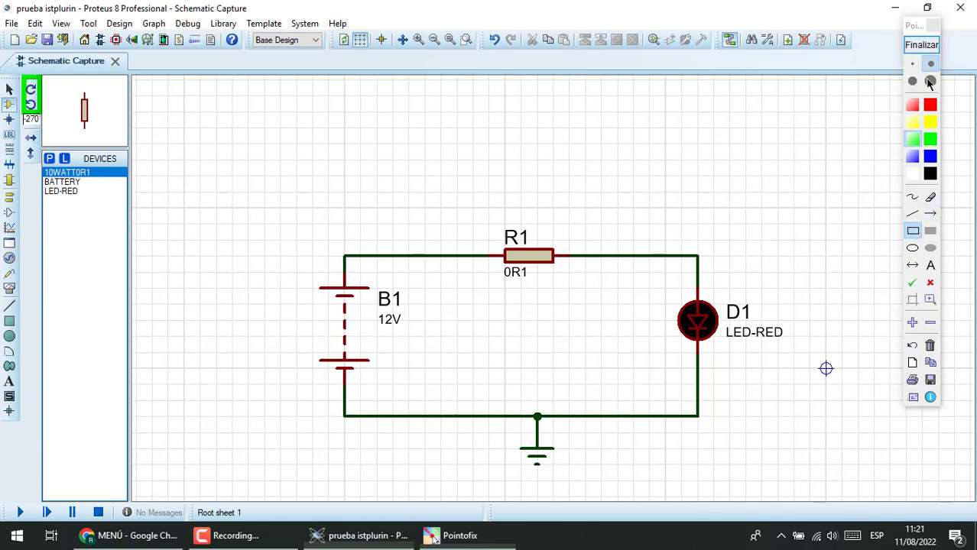
left_click(922, 45)
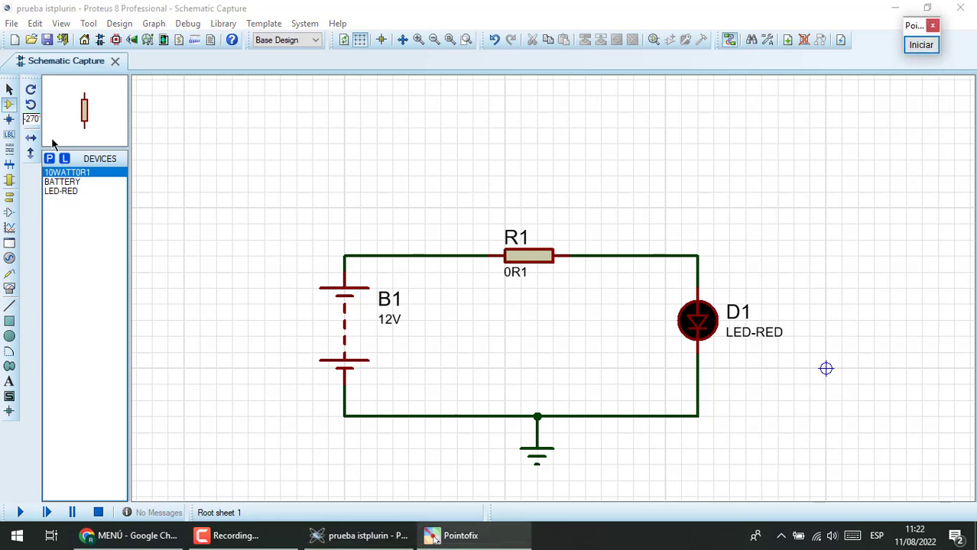
- Rotate the 10WATT0R1 placement orientation anticlockwise in 90-degree steps back to 0°
left_click(34, 110)
left_click(33, 110)
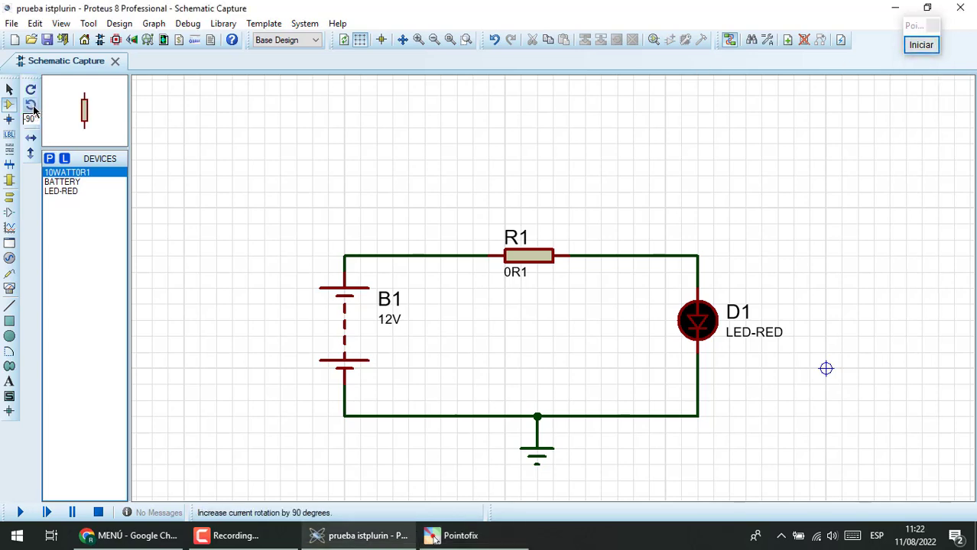
left_click(34, 110)
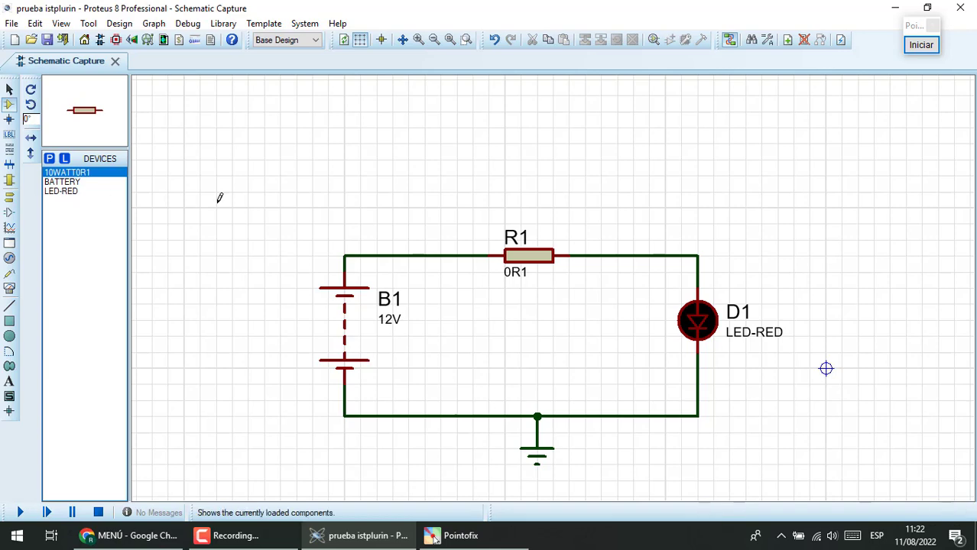
left_click(227, 536)
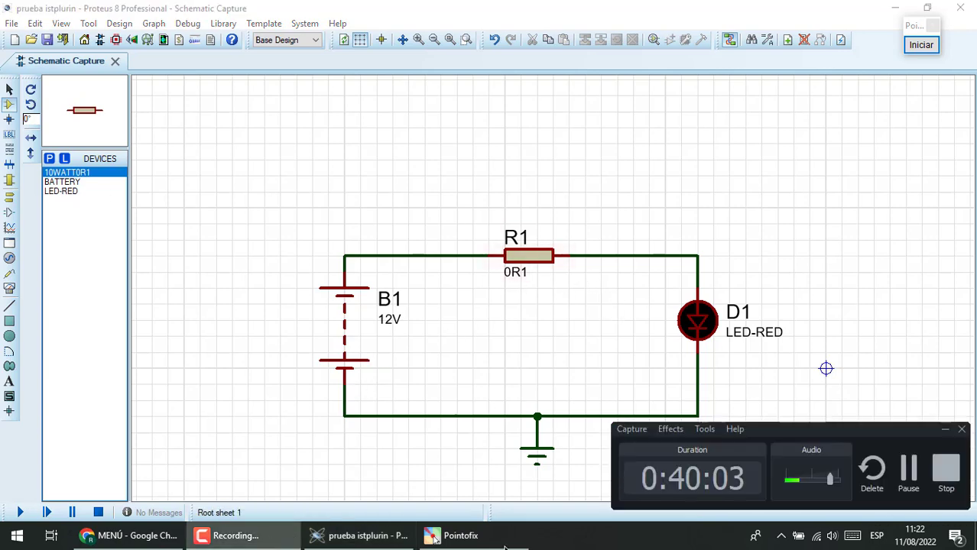